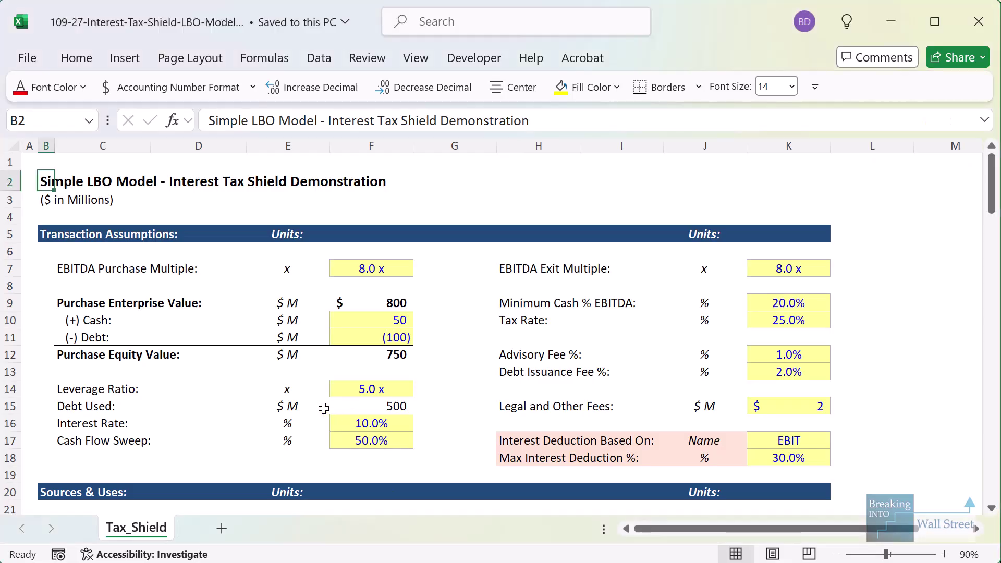
Scroll the Tax_Shield sheet down to the simple LBO income statement.
{"action": "scroll", "coordinate": [324, 406], "scroll_direction": "down", "scroll_amount": 9}
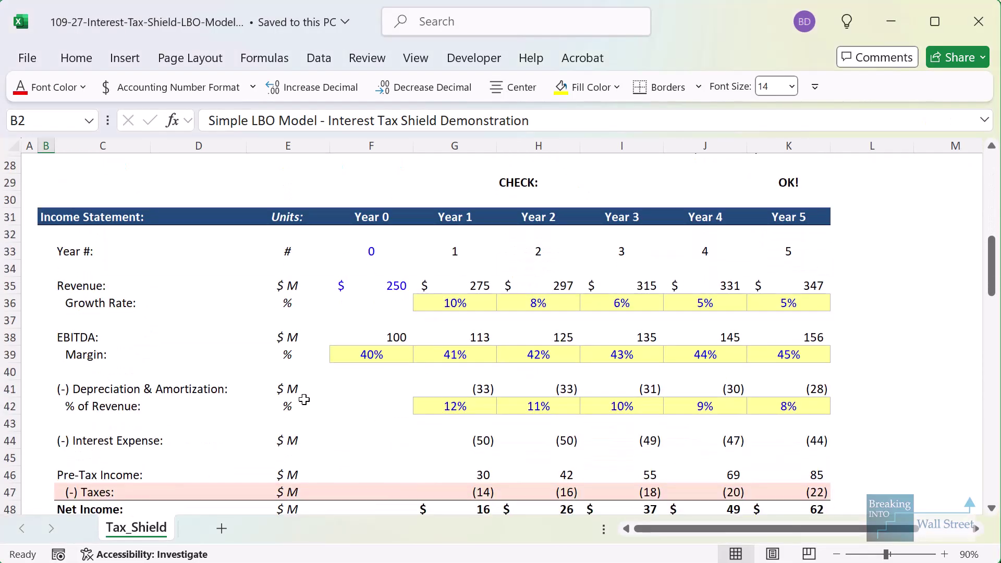
Outline the EBITDA through Net Income rows, then the Interest Expense, Pre-Tax Income and Taxes rows.
{"action": "scroll", "coordinate": [304, 399], "scroll_direction": "down", "scroll_amount": 1}
{"action": "mouse_move", "coordinate": [39, 270]}
{"action": "left_mouse_down"}
{"action": "mouse_move", "coordinate": [863, 329]}
{"action": "mouse_move", "coordinate": [866, 470]}
{"action": "left_mouse_up"}
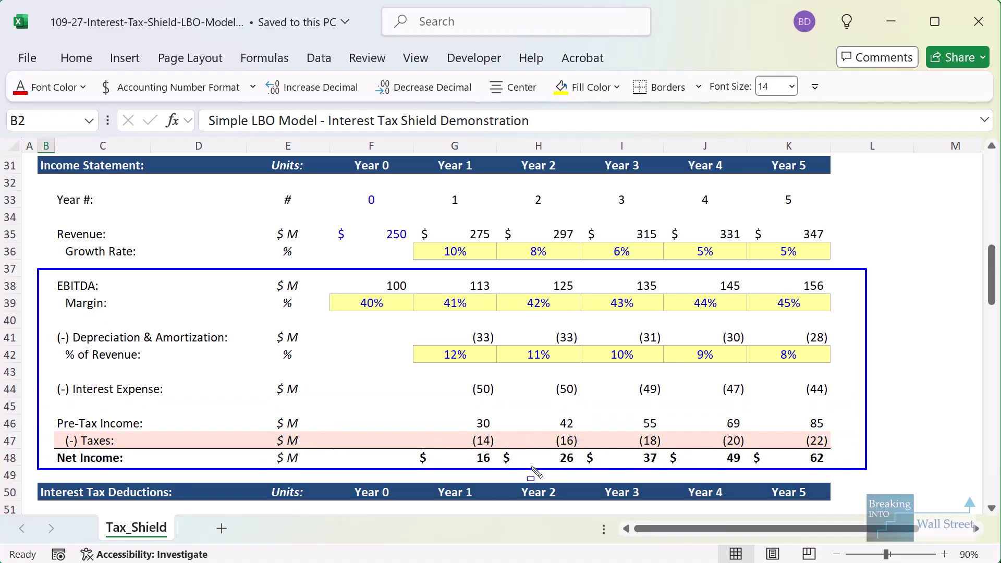
{"action": "mouse_move", "coordinate": [35, 376]}
{"action": "left_mouse_down"}
{"action": "mouse_move", "coordinate": [225, 410]}
{"action": "mouse_move", "coordinate": [569, 437]}
{"action": "mouse_move", "coordinate": [579, 457]}
{"action": "left_mouse_up"}
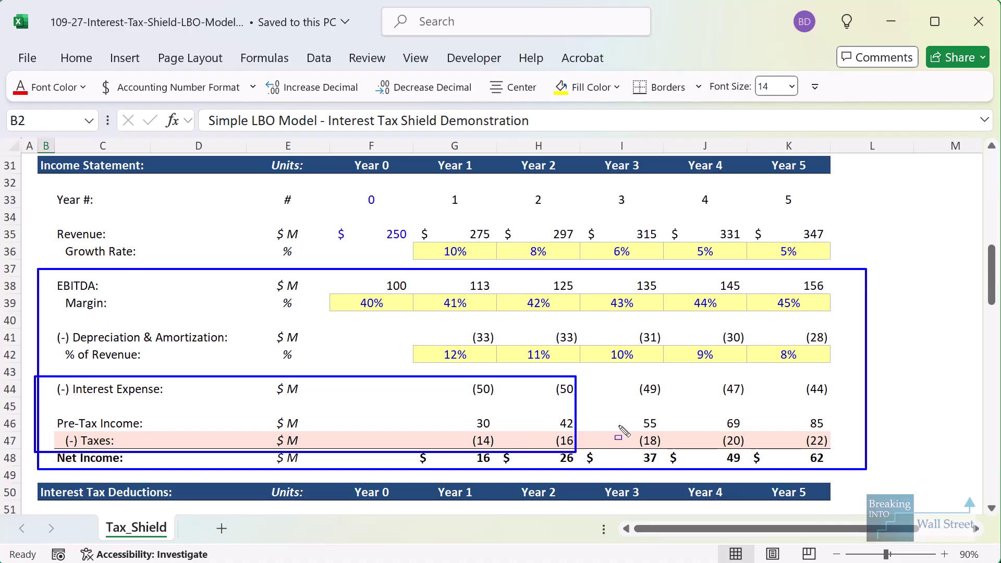
{"action": "key", "text": "Escape"}
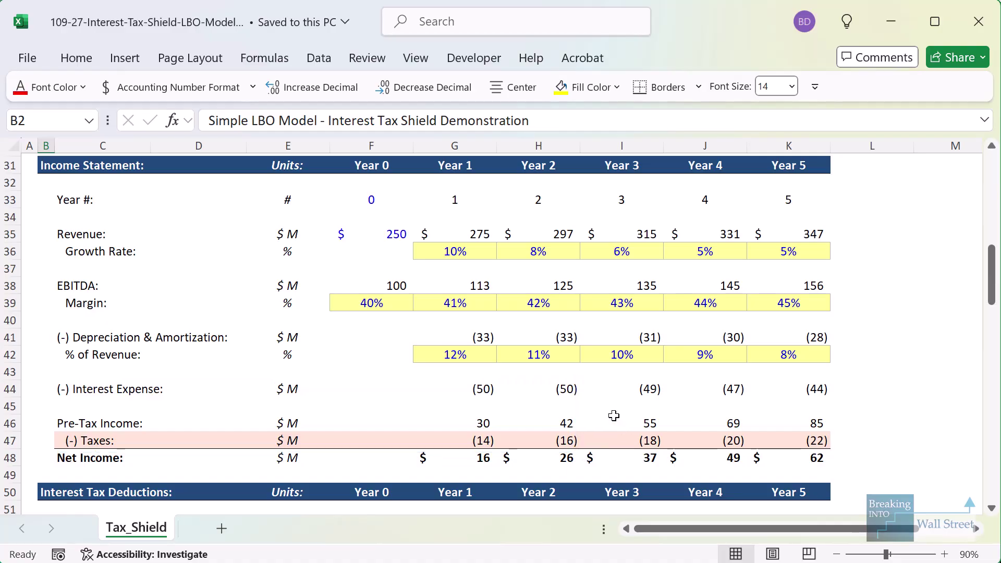
Outline the deduction cap and taxes paid rows in the Interest Tax Deductions schedule.
{"action": "scroll", "coordinate": [615, 416], "scroll_direction": "down", "scroll_amount": 5}
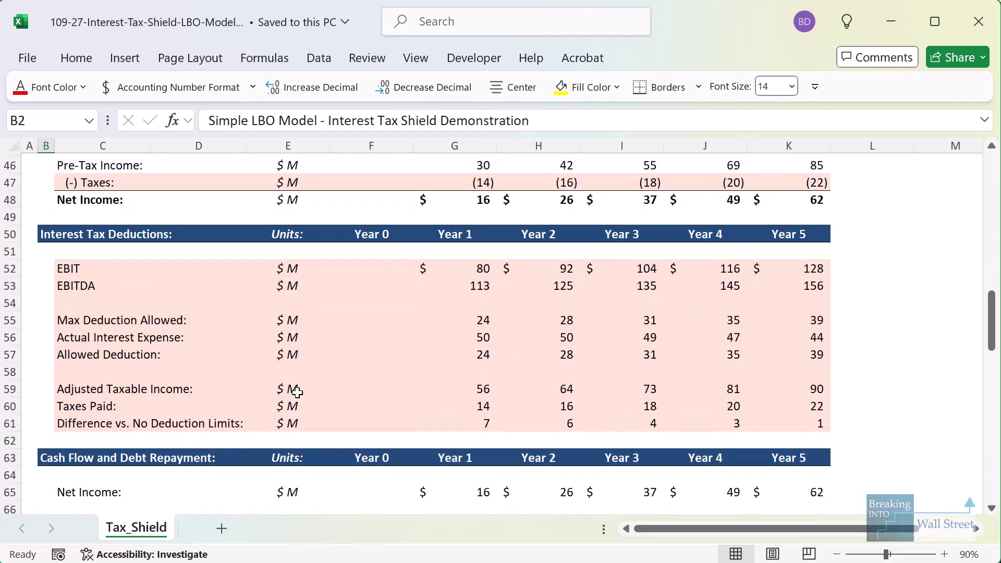
{"action": "left_click_drag", "start_coordinate": [40, 304], "coordinate": [839, 440]}
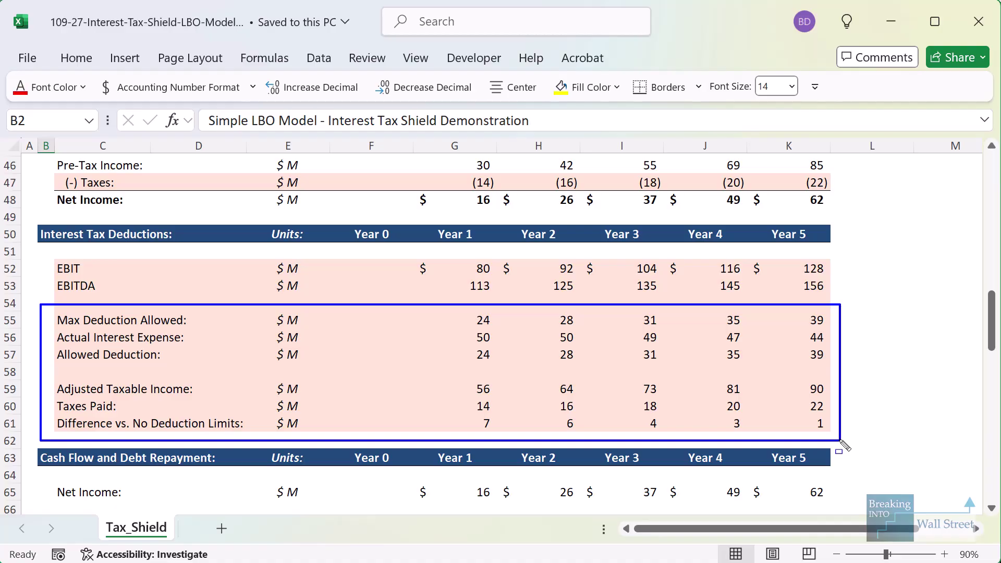
{"action": "key", "text": "Escape"}
Inspect the Year 1 Taxes (G47) and Pre-Tax Income formulas and select those rows.
{"action": "scroll", "coordinate": [559, 419], "scroll_direction": "up", "scroll_amount": 4}
{"action": "left_click", "coordinate": [480, 388]}
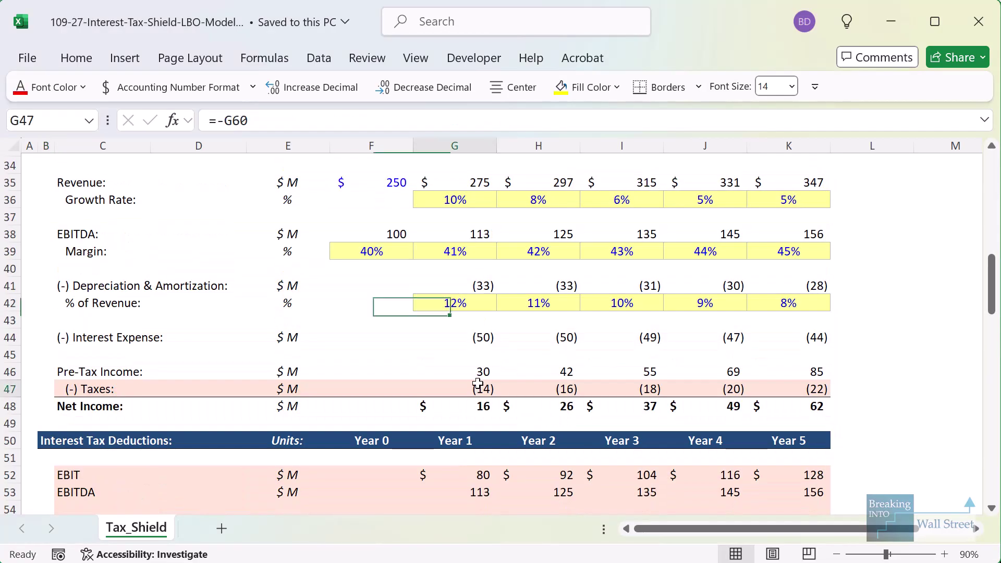
{"action": "key", "text": "shift+space"}
{"action": "left_click", "coordinate": [486, 371]}
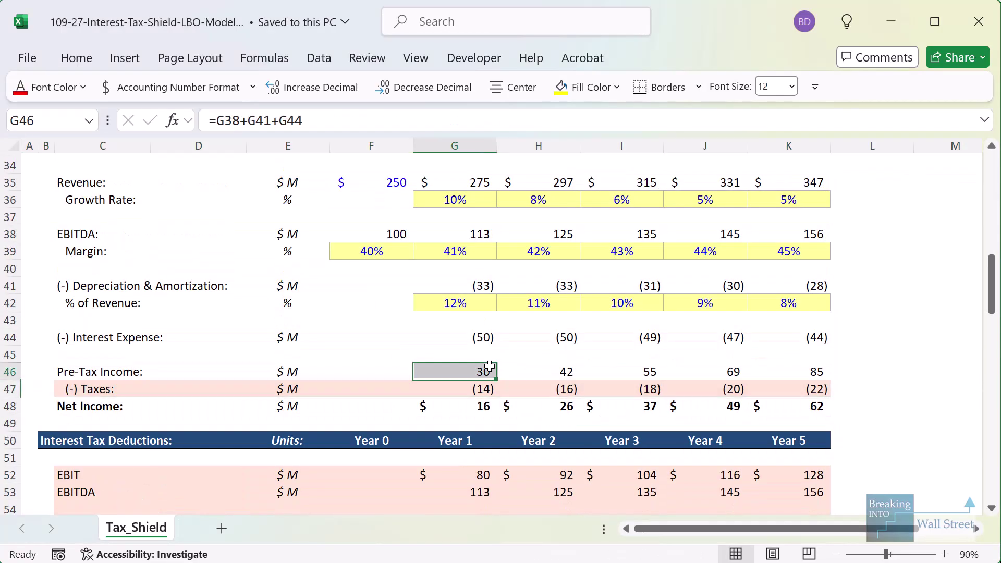
{"action": "key", "text": "shift+space"}
{"action": "key", "text": "shift+Up"}
{"action": "key", "text": "shift+Up"}
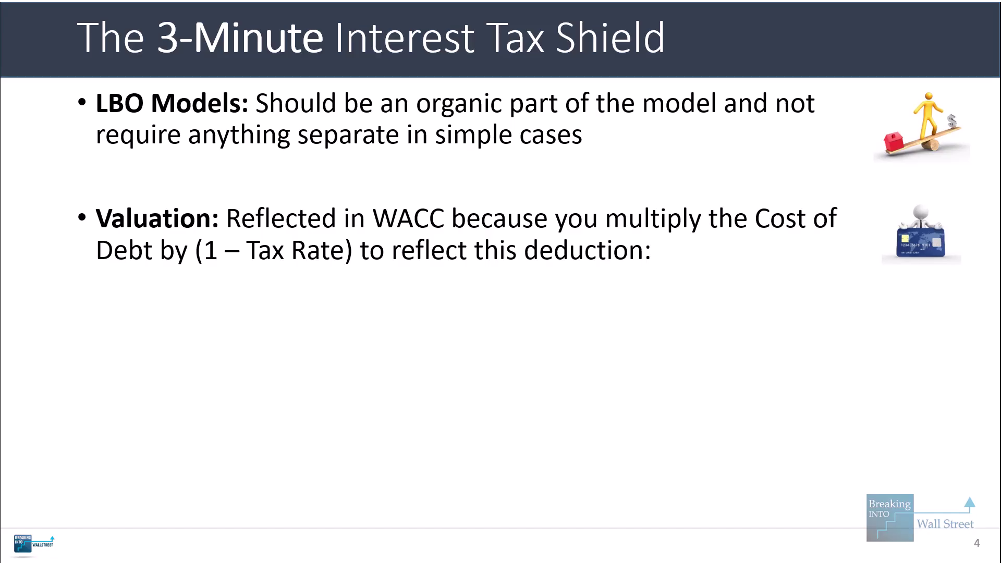
Reveal the WACC bullet, box its Cost of Debt * (1 – Tax Rate) and % Debt terms, and return to the DCF workbook.
{"action": "key", "text": "Right"}
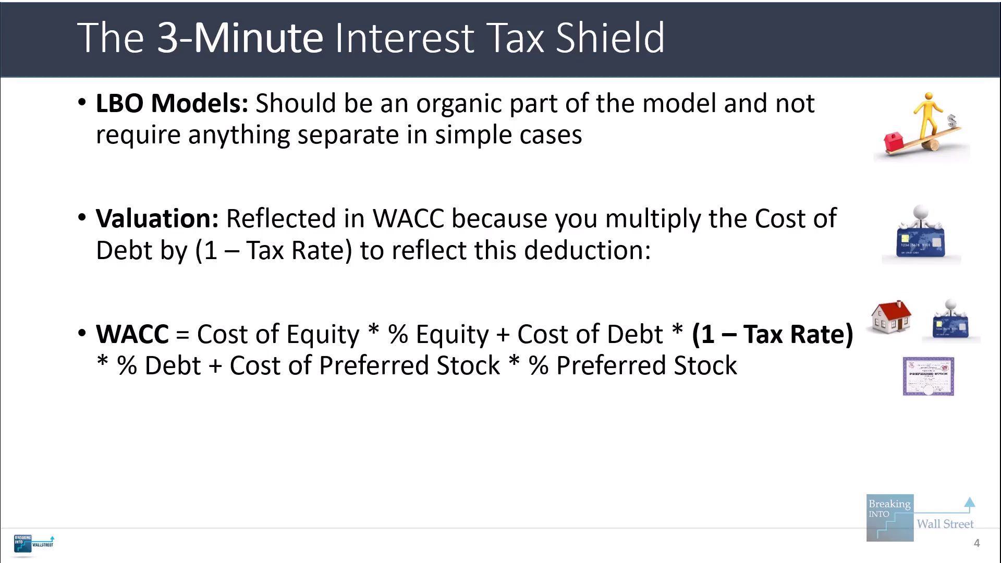
{"action": "left_click_drag", "start_coordinate": [515, 311], "coordinate": [889, 353]}
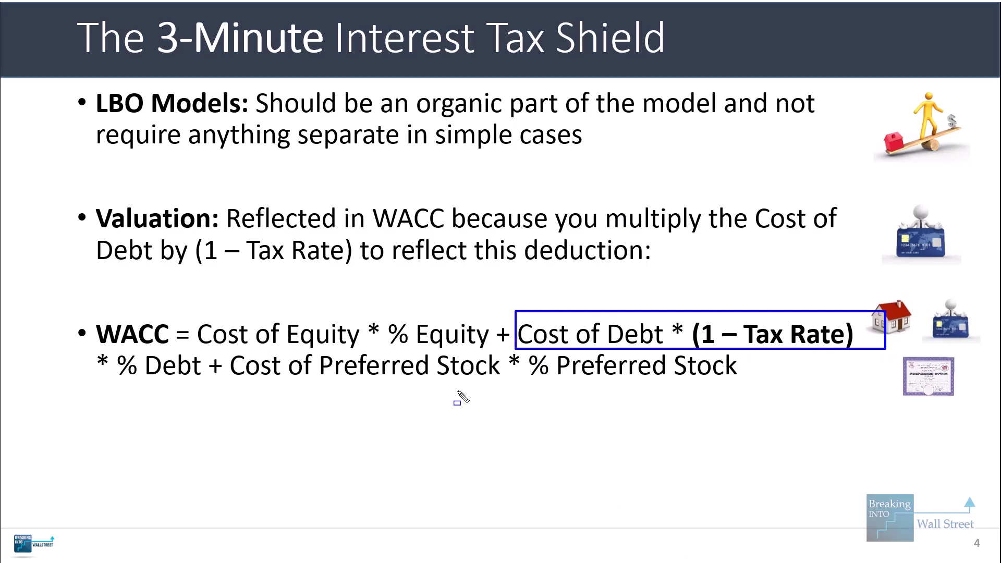
{"action": "mouse_move", "coordinate": [73, 346]}
{"action": "left_mouse_down"}
{"action": "mouse_move", "coordinate": [234, 397]}
{"action": "mouse_move", "coordinate": [224, 390]}
{"action": "left_mouse_up"}
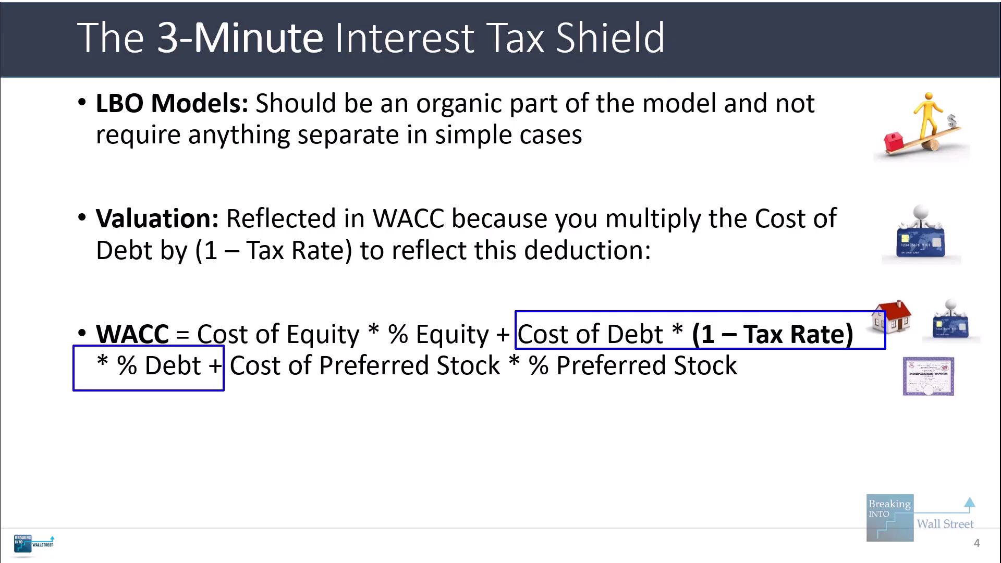
{"action": "key", "text": "Escape"}
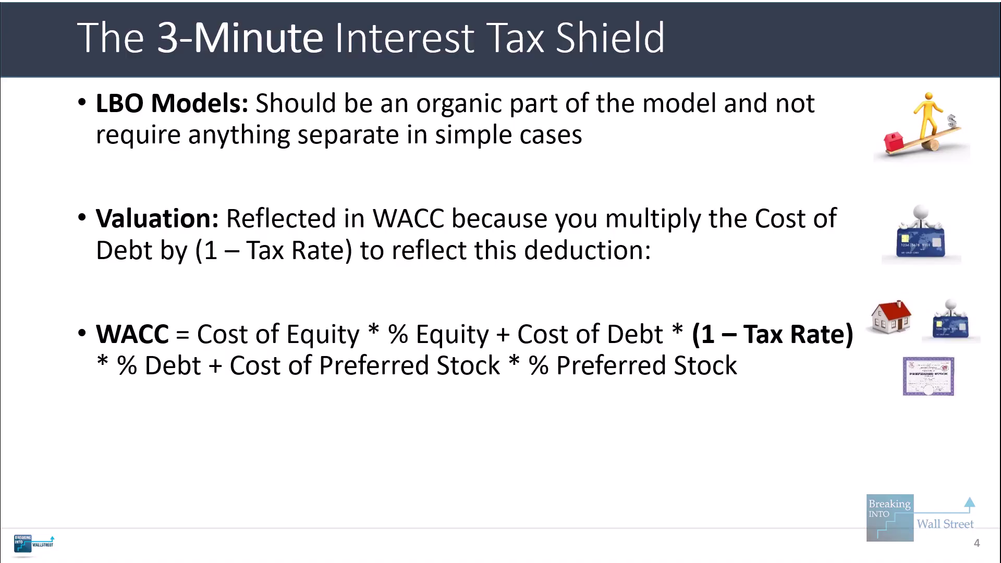
{"action": "key", "text": "alt+Tab"}
{"action": "key", "text": "Right"}
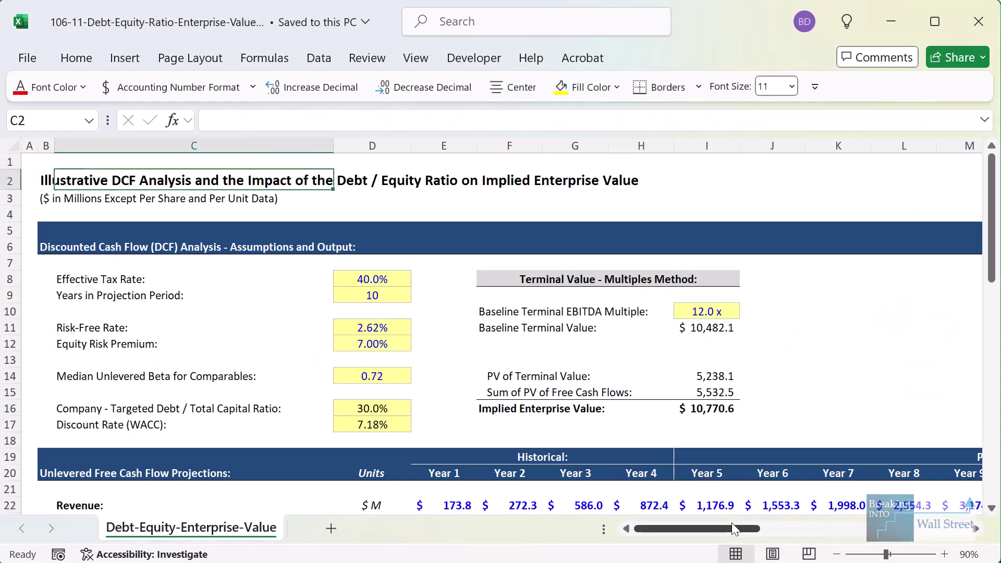
{"action": "key", "text": "Right"}
{"action": "key", "text": "Down"}
{"action": "key", "text": "Down"}
{"action": "key", "text": "Down"}
{"action": "key", "text": "Down"}
{"action": "key", "text": "Down"}
{"action": "key", "text": "Down"}
{"action": "key", "text": "Down"}
{"action": "key", "text": "Down"}
{"action": "key", "text": "Down"}
{"action": "key", "text": "Down"}
{"action": "key", "text": "Down"}
{"action": "key", "text": "Down"}
{"action": "key", "text": "Down"}
{"action": "key", "text": "Right"}
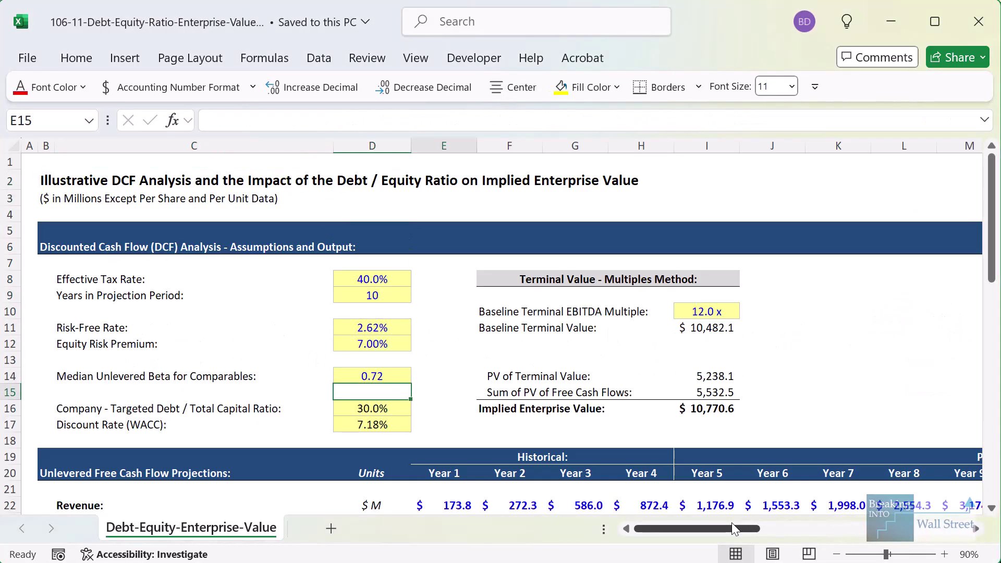
{"action": "key", "text": "Right"}
{"action": "key", "text": "Right"}
{"action": "key", "text": "Right"}
{"action": "key", "text": "Right"}
{"action": "key", "text": "Right"}
{"action": "key", "text": "Right"}
{"action": "key", "text": "Right"}
{"action": "key", "text": "Right"}
{"action": "key", "text": "Right"}
{"action": "key", "text": "Right"}
{"action": "key", "text": "Right"}
{"action": "key", "text": "Right"}
{"action": "key", "text": "Right"}
{"action": "key", "text": "Right"}
{"action": "key", "text": "Right"}
{"action": "key", "text": "Right"}
{"action": "key", "text": "Right"}
{"action": "key", "text": "Right"}
{"action": "key", "text": "Right"}
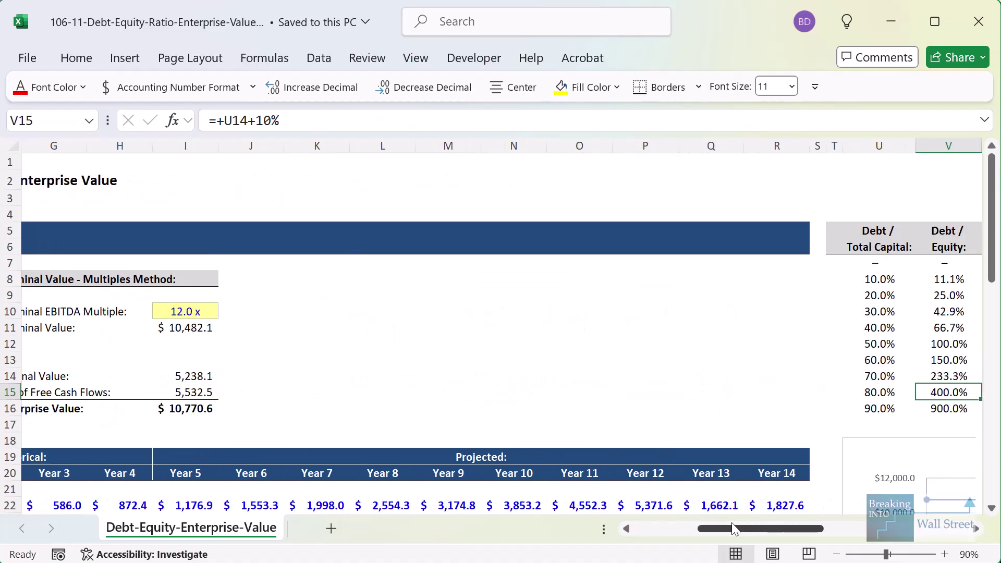
{"action": "key", "text": "Right"}
{"action": "key", "text": "Right"}
{"action": "key", "text": "Right"}
{"action": "key", "text": "Right"}
{"action": "key", "text": "Right"}
{"action": "key", "text": "Right"}
{"action": "key", "text": "Right"}
{"action": "key", "text": "Right"}
{"action": "key", "text": "Right"}
{"action": "key", "text": "Right"}
{"action": "key", "text": "Right"}
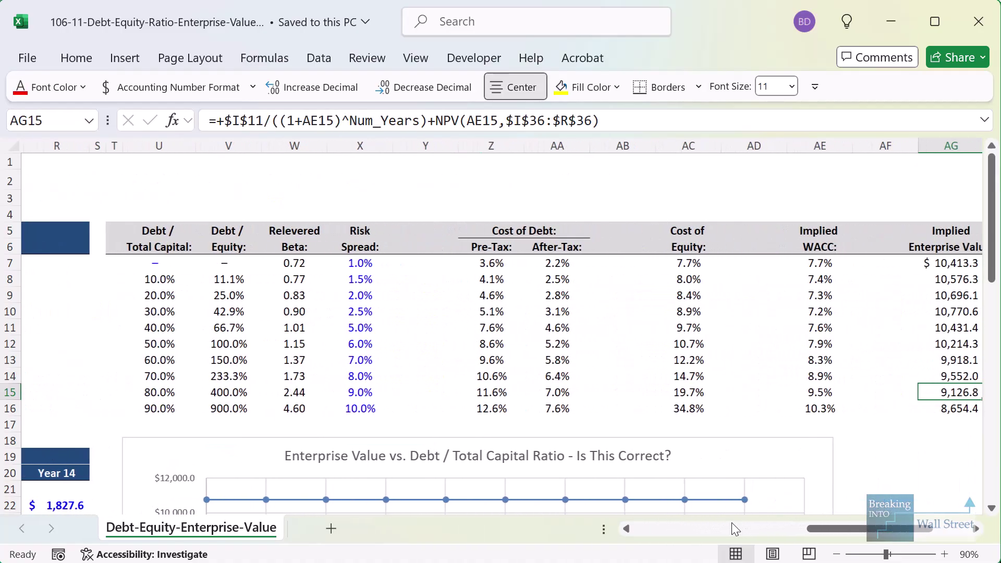
{"action": "double_click", "coordinate": [641, 266]}
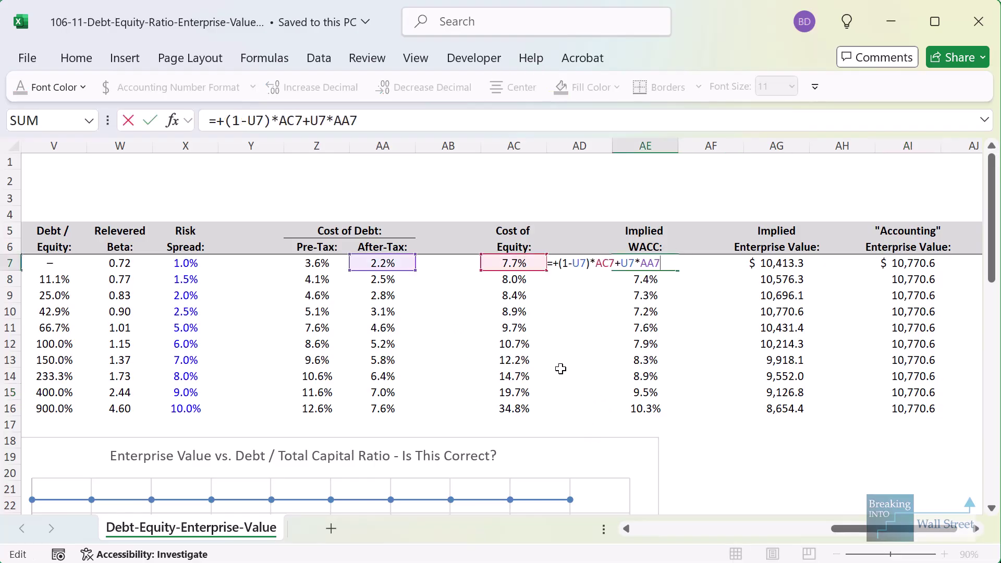
{"action": "mouse_move", "coordinate": [309, 211]}
{"action": "left_mouse_down"}
{"action": "mouse_move", "coordinate": [385, 296]}
{"action": "mouse_move", "coordinate": [468, 435]}
{"action": "left_mouse_up"}
{"action": "left_click_drag", "start_coordinate": [458, 192], "coordinate": [548, 429]}
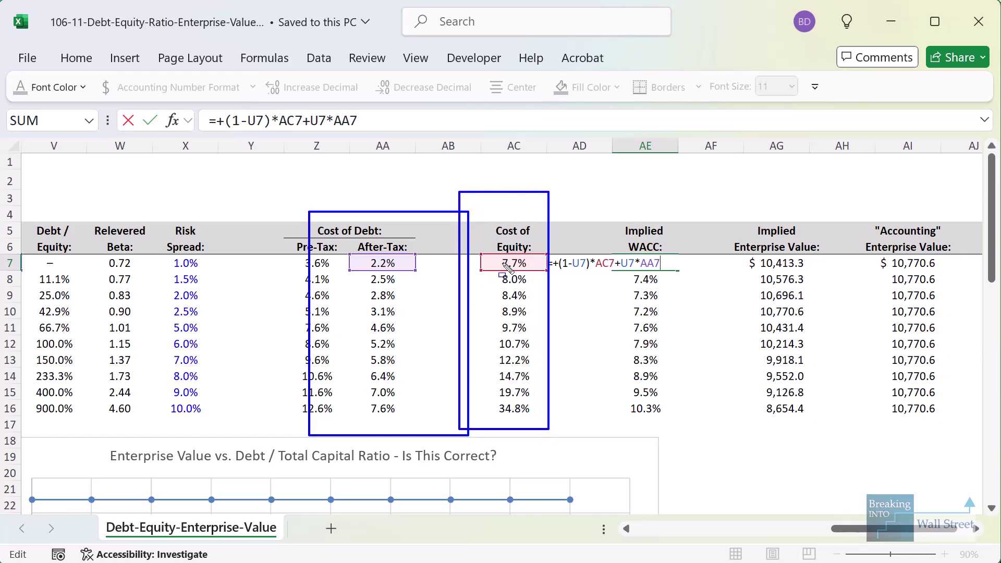
{"action": "key", "text": "Escape"}
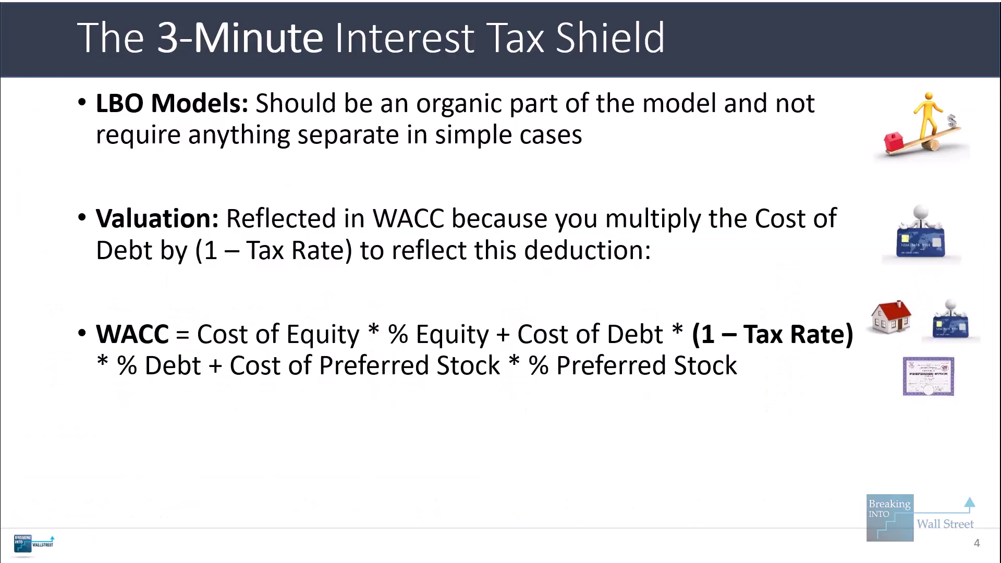
{"action": "key", "text": "Right"}
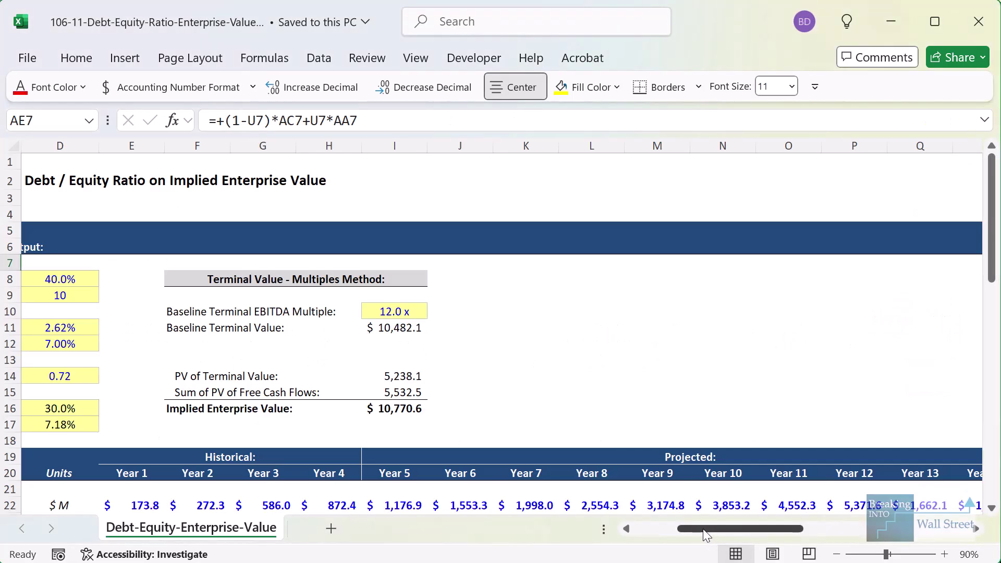
Outline the historical Less: Taxes row and the Annual Unlevered Free Cash Flow row.
{"action": "scroll", "coordinate": [703, 529], "scroll_direction": "left", "scroll_amount": 3}
{"action": "scroll", "coordinate": [262, 469], "scroll_direction": "down", "scroll_amount": 5}
{"action": "left_click", "coordinate": [133, 376]}
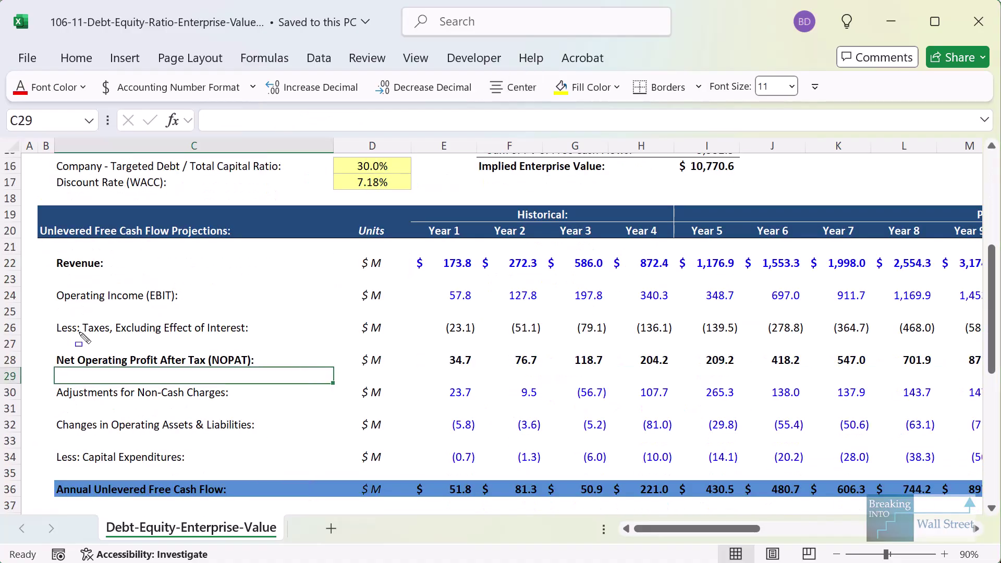
{"action": "left_click_drag", "start_coordinate": [47, 311], "coordinate": [641, 342]}
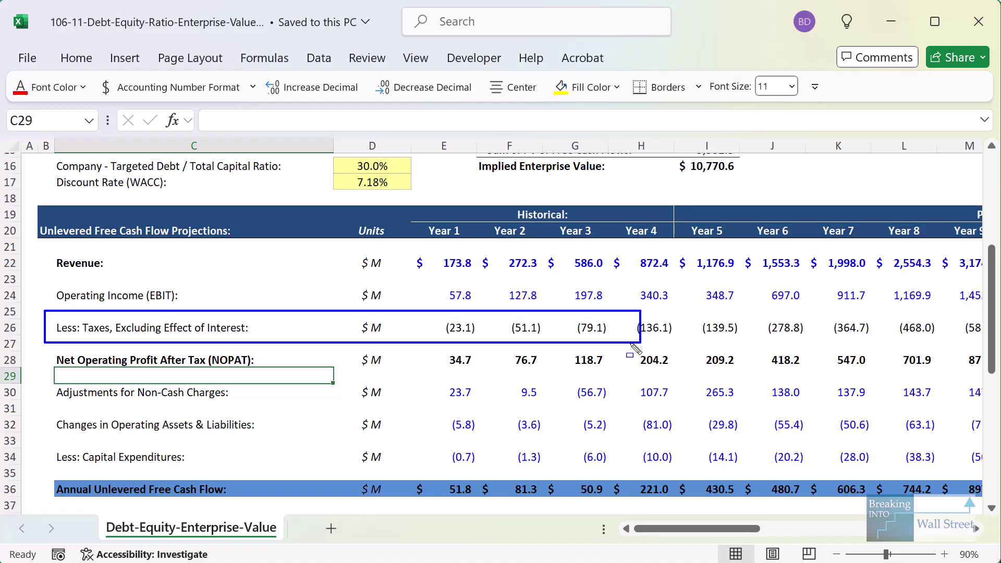
{"action": "left_click_drag", "start_coordinate": [35, 468], "coordinate": [671, 500]}
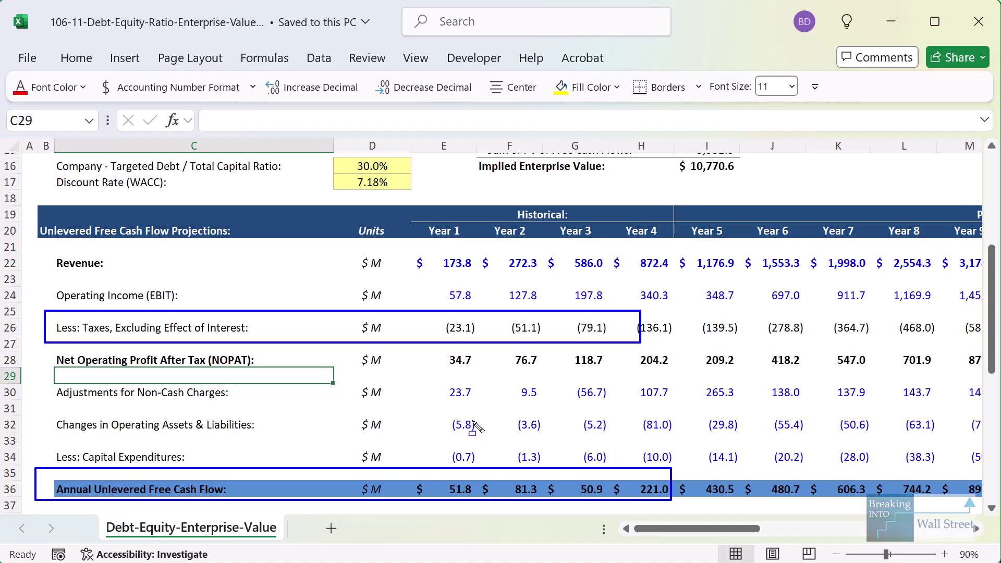
{"action": "key", "text": "Escape"}
Review the Year 1 taxes formula in E26 unchanged and mark up the assumptions area.
{"action": "double_click", "coordinate": [458, 328]}
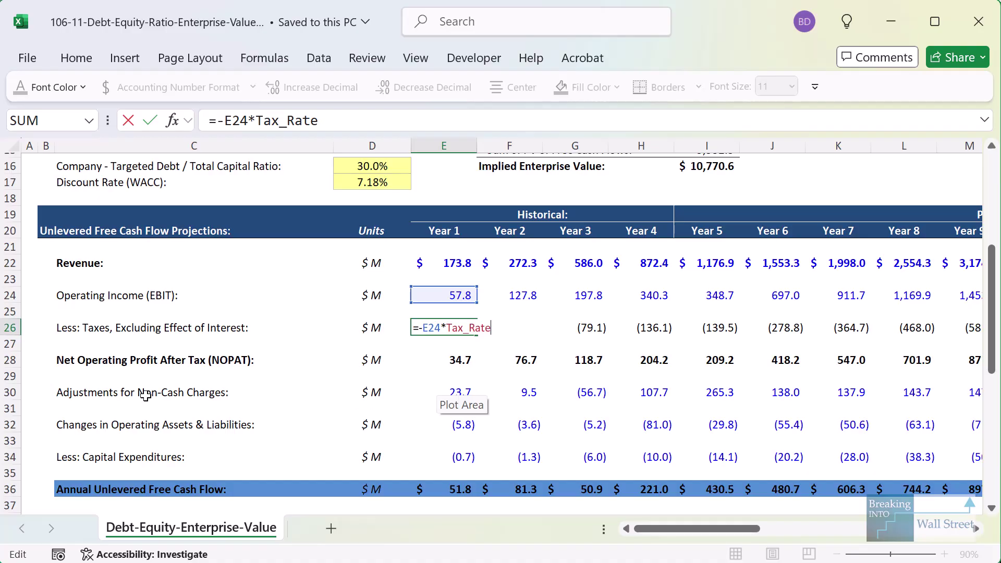
{"action": "key", "text": "ctrl+Return"}
{"action": "scroll", "coordinate": [145, 395], "scroll_direction": "up", "scroll_amount": 5}
{"action": "left_click", "coordinate": [313, 311]}
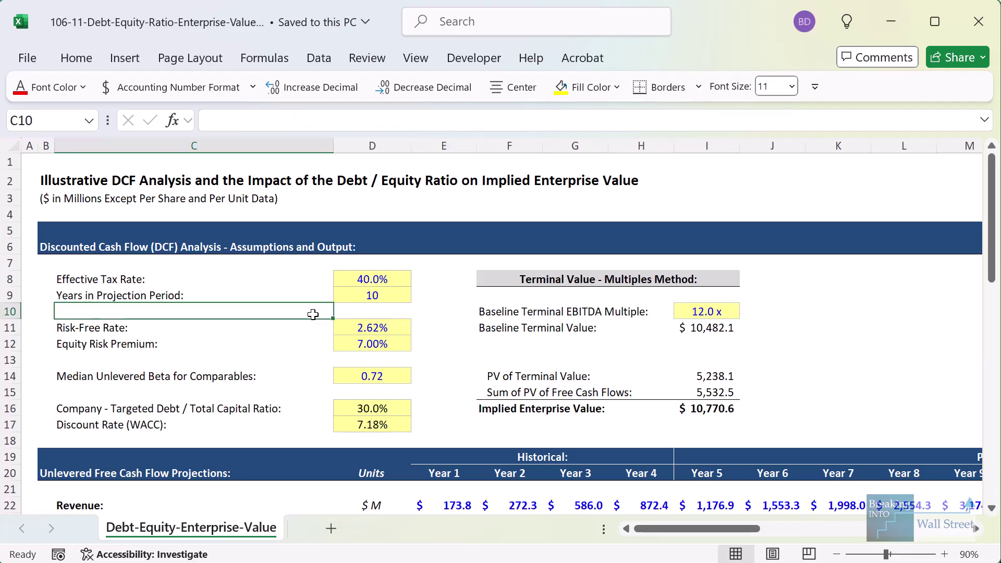
{"action": "left_click_drag", "start_coordinate": [736, 530], "coordinate": [923, 524]}
{"action": "left_click_drag", "start_coordinate": [723, 230], "coordinate": [766, 407]}
{"action": "left_click_drag", "start_coordinate": [834, 529], "coordinate": [600, 558]}
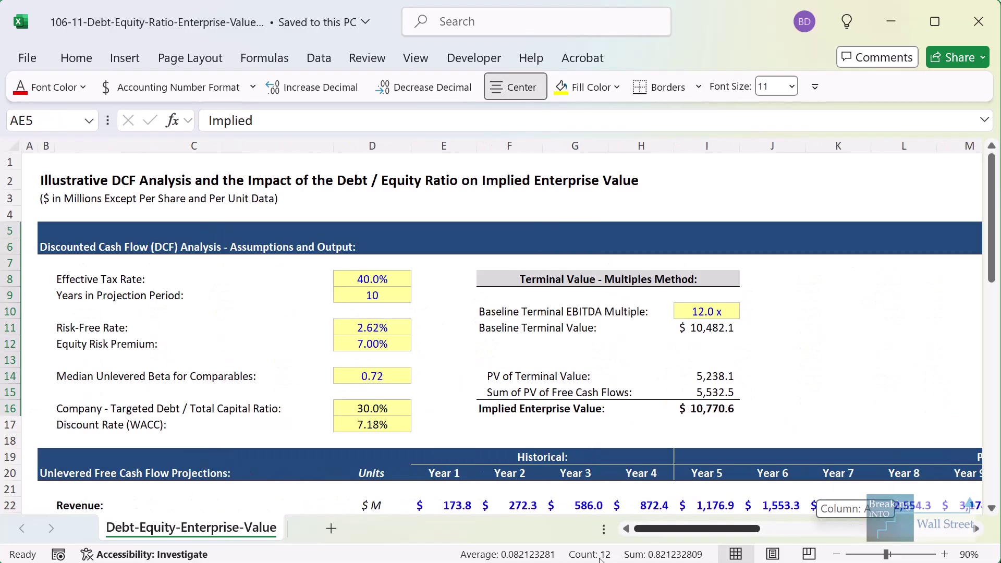
Select the Annual Unlevered Free Cash Flow row, then advance to slide 5, Plan for This Tutorial.
{"action": "scroll", "coordinate": [33, 429], "scroll_direction": "down", "scroll_amount": 6}
{"action": "left_click", "coordinate": [102, 446]}
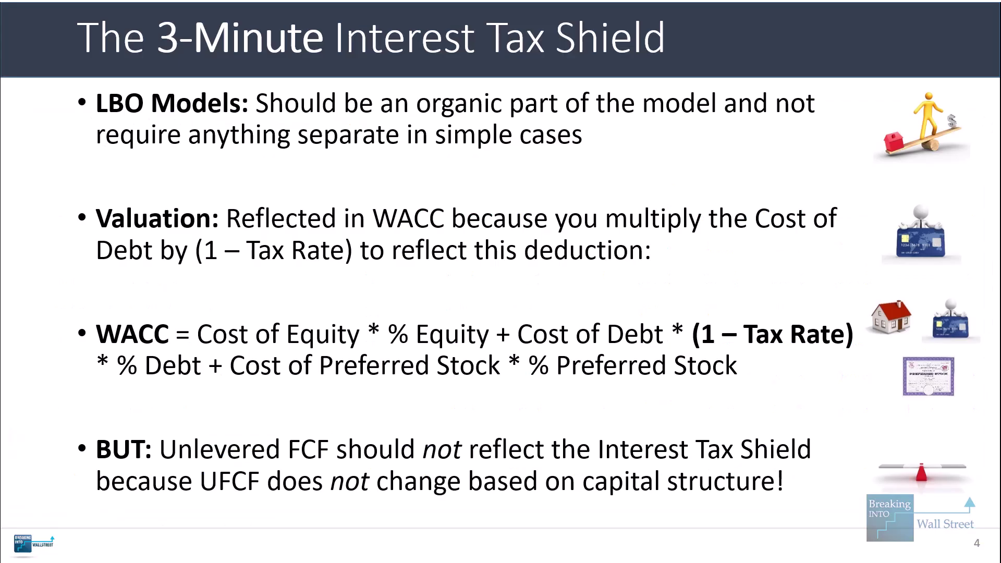
{"action": "key", "text": "Right"}
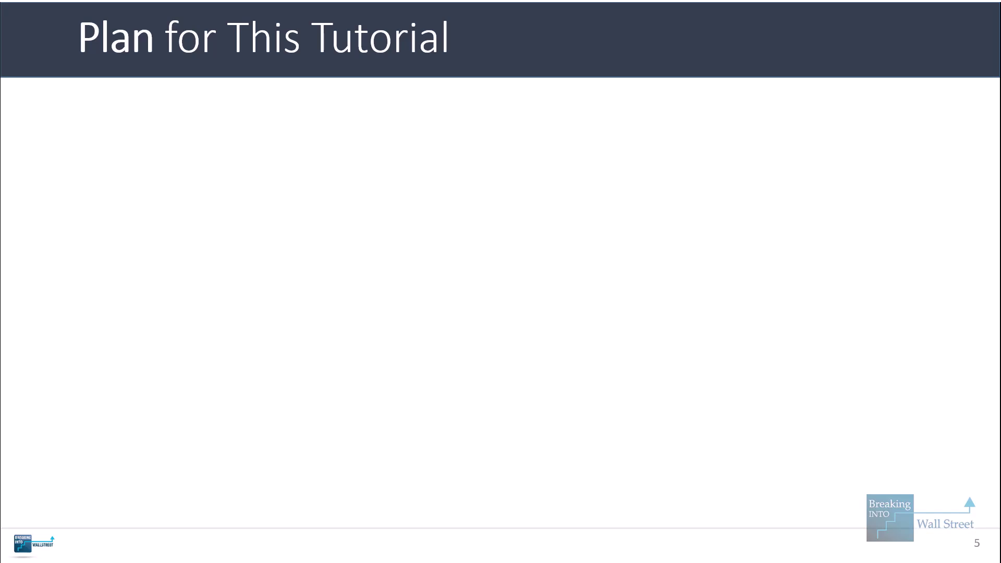
Build the Part 1, Part 2 and Part 3 plan bullets, then advance to slide 6.
{"action": "key", "text": "Right"}
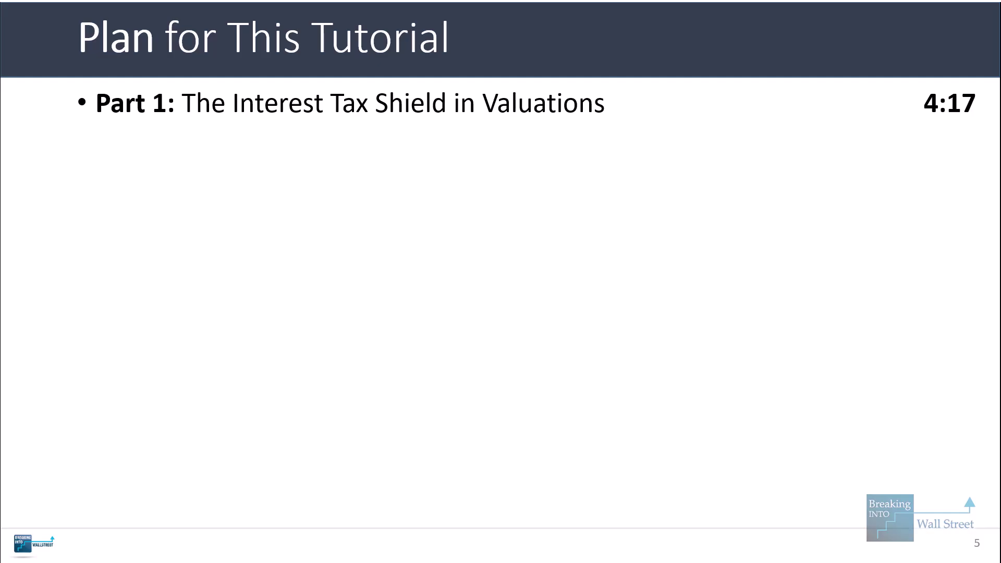
{"action": "key", "text": "Right"}
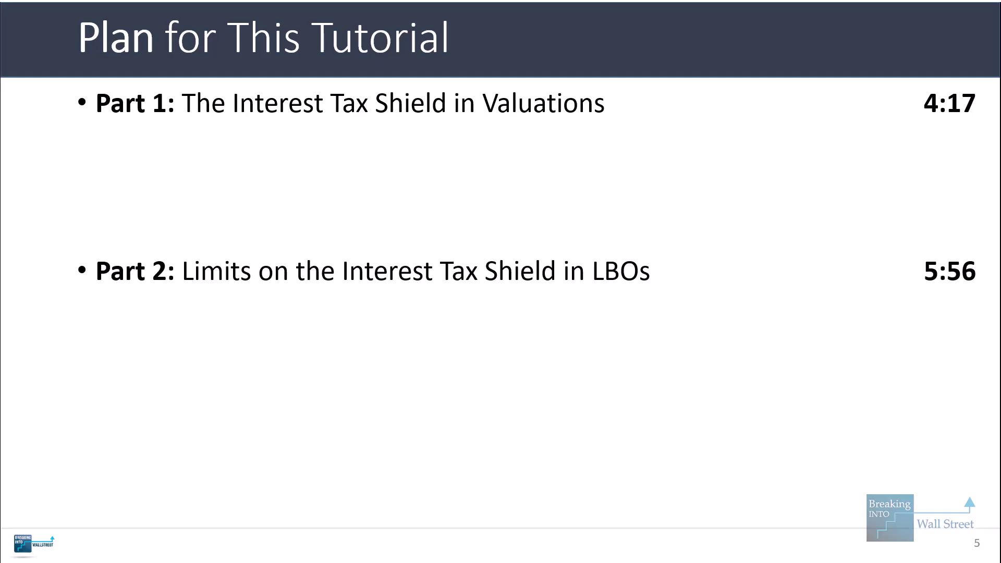
{"action": "key", "text": "Right"}
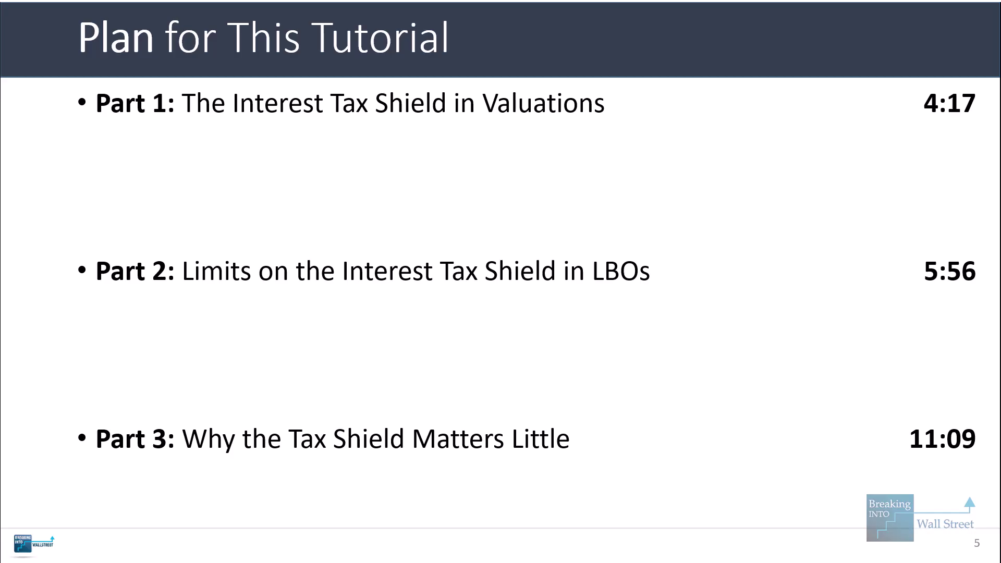
{"action": "key", "text": "Right"}
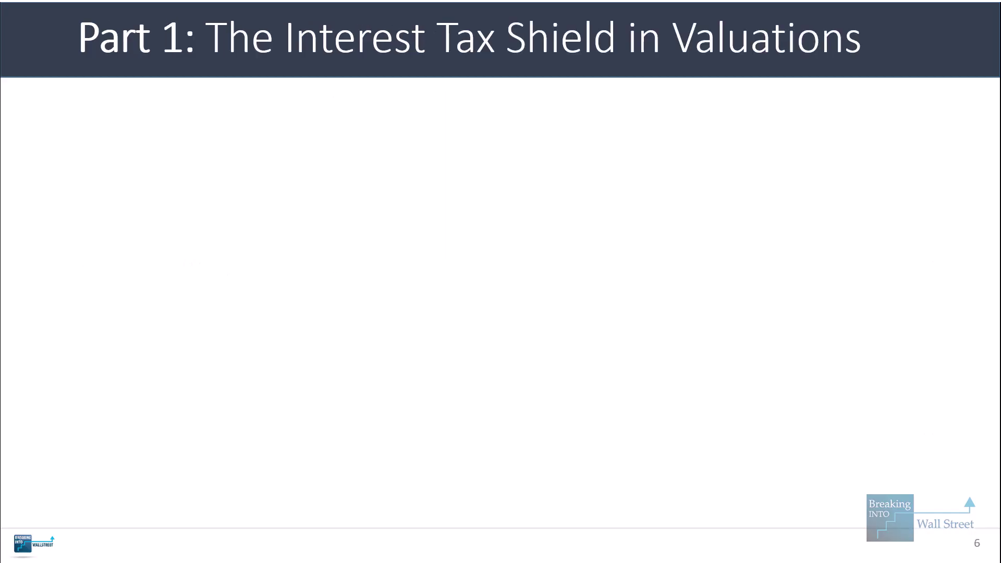
Build Steps 1–3 on cost of debt, the (1 – Tax Rate) adjustment and levered vs unlevered DCFs, plus the final point.
{"action": "key", "text": "Right"}
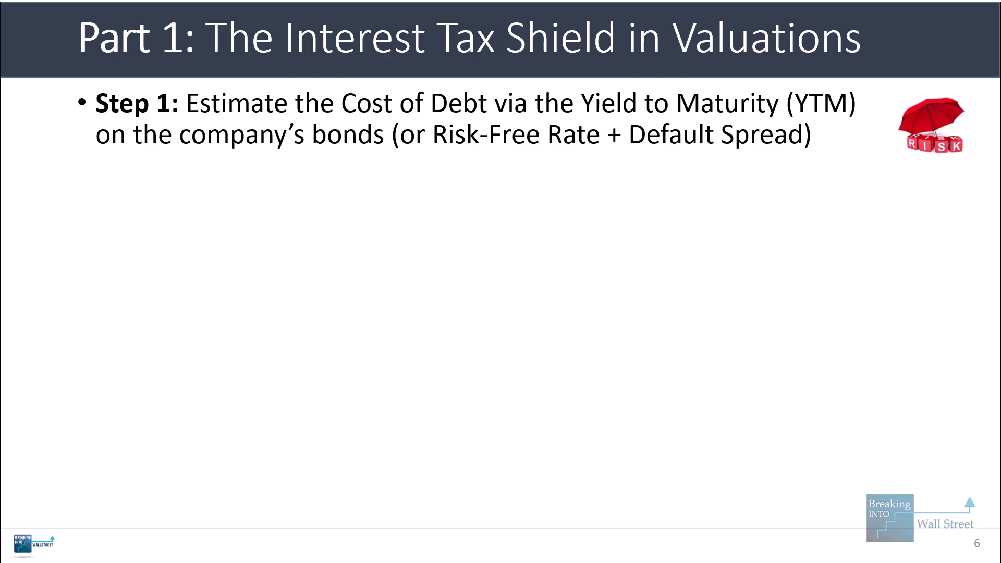
{"action": "key", "text": "Right"}
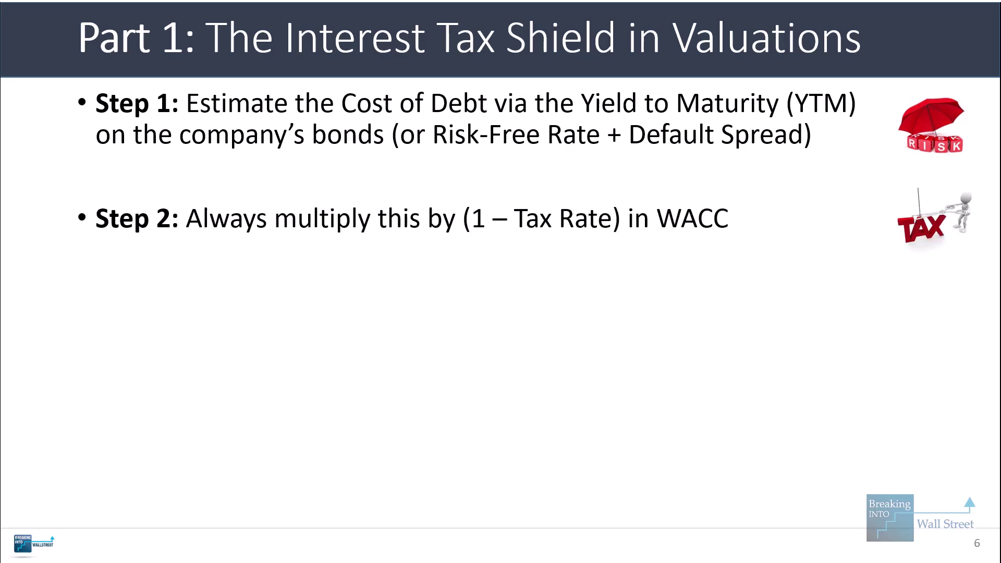
{"action": "key", "text": "Right"}
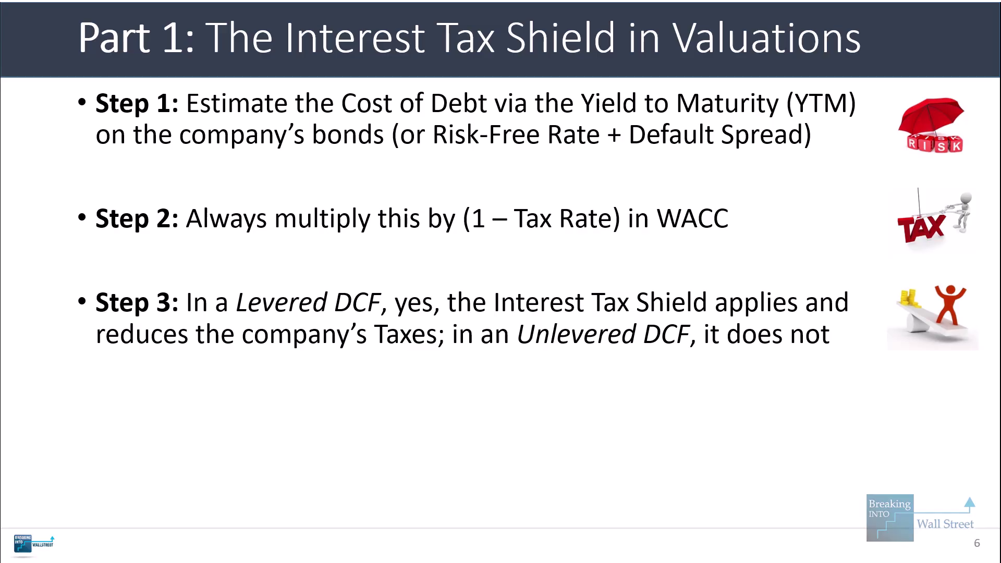
{"action": "key", "text": "Right"}
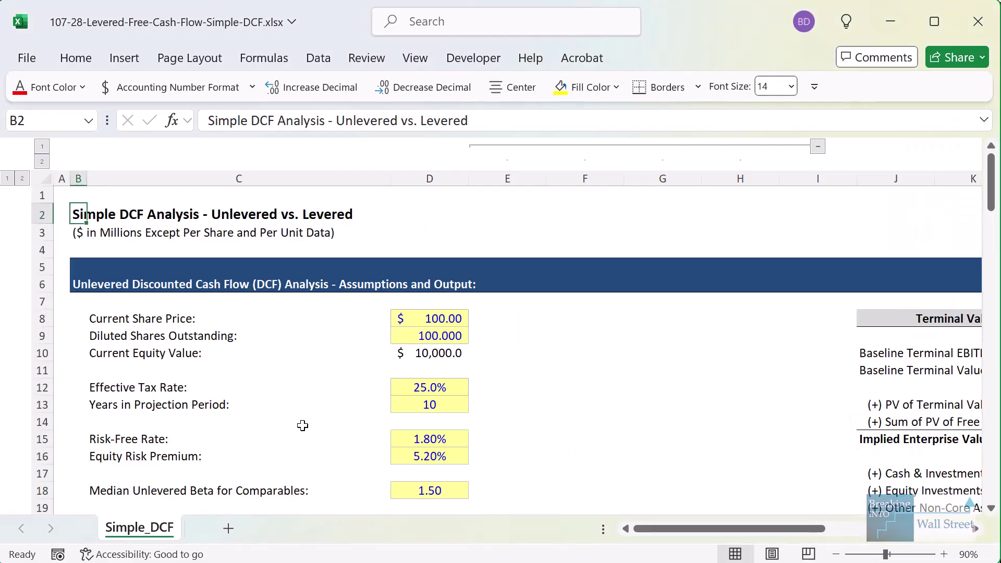
{"action": "scroll", "coordinate": [302, 426], "scroll_direction": "down", "scroll_amount": 11}
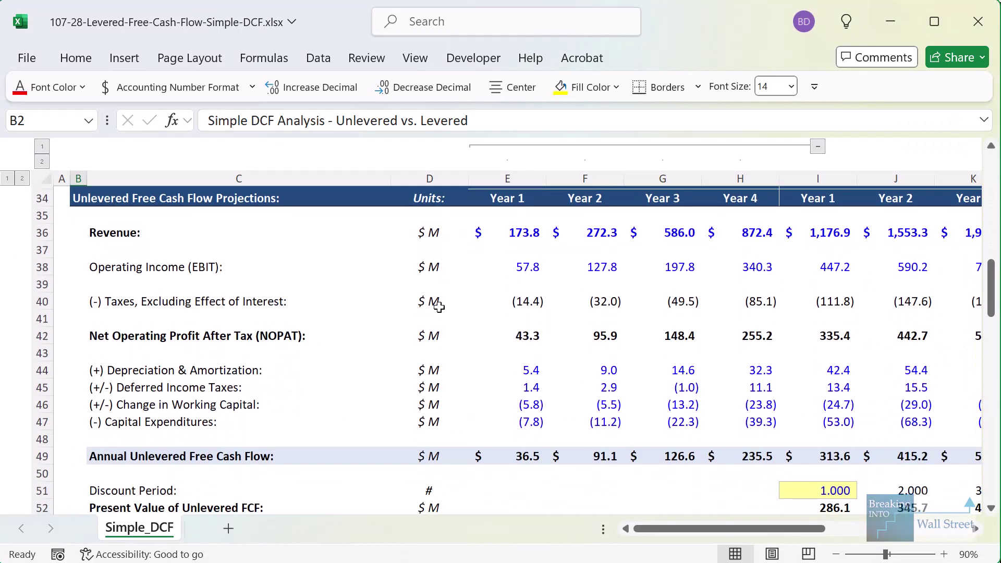
{"action": "double_click", "coordinate": [487, 304]}
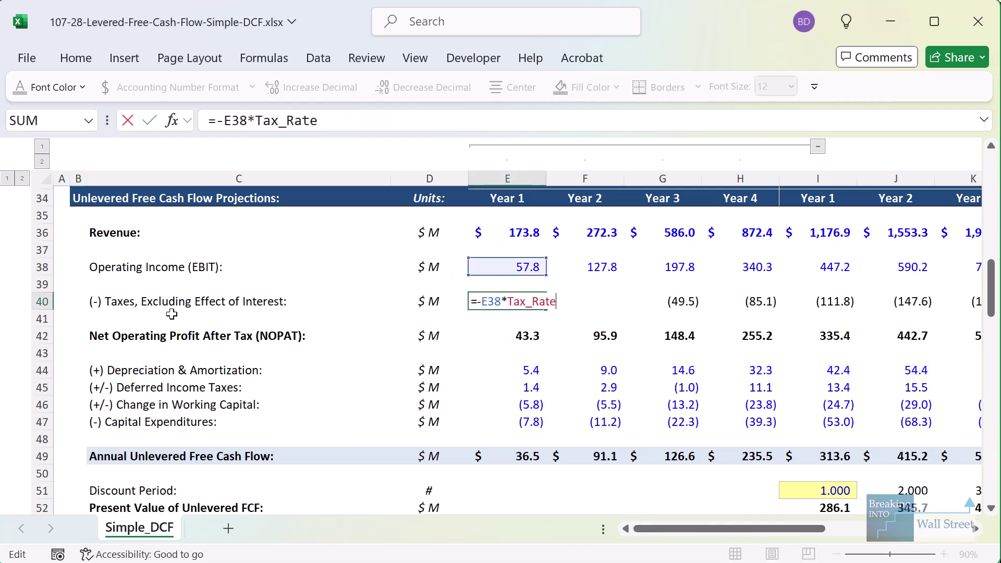
{"action": "mouse_move", "coordinate": [86, 284]}
{"action": "left_mouse_down"}
{"action": "mouse_move", "coordinate": [599, 316]}
{"action": "mouse_move", "coordinate": [593, 359]}
{"action": "left_mouse_up"}
{"action": "key", "text": "Escape"}
{"action": "left_click", "coordinate": [525, 338]}
{"action": "left_click", "coordinate": [529, 453]}
{"action": "double_click", "coordinate": [541, 457]}
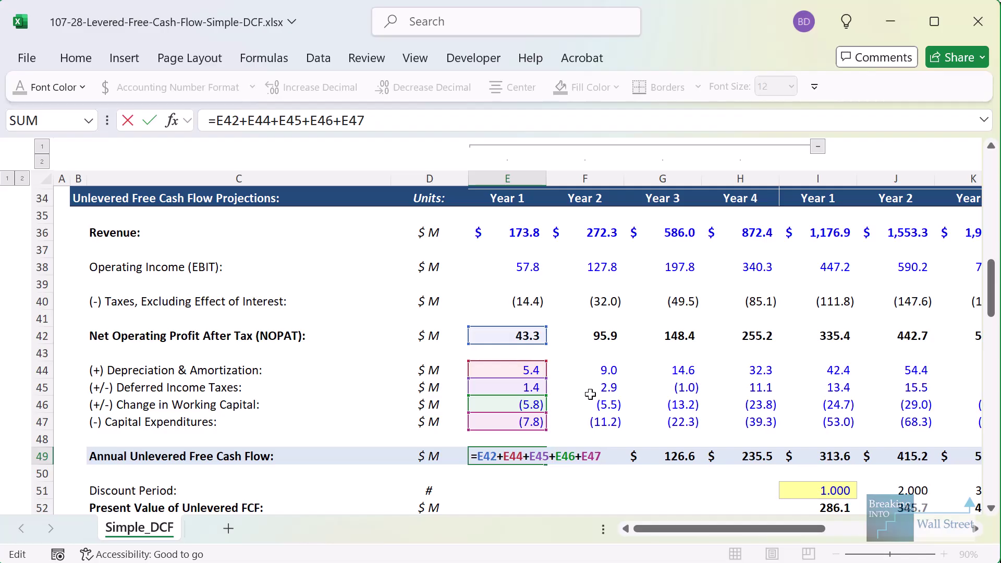
{"action": "key", "text": "ctrl+Return"}
{"action": "scroll", "coordinate": [589, 395], "scroll_direction": "down", "scroll_amount": 8}
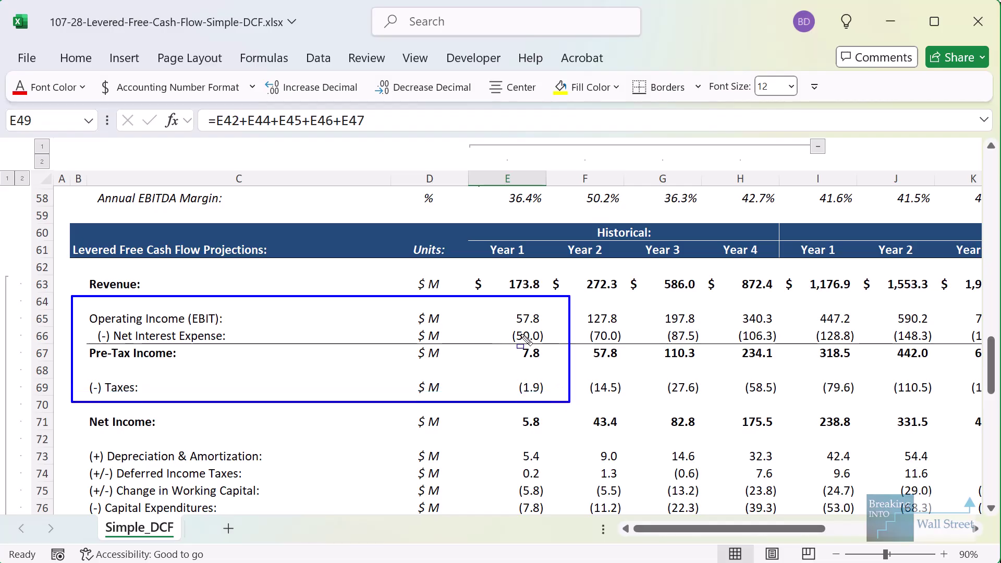
{"action": "double_click", "coordinate": [523, 353]}
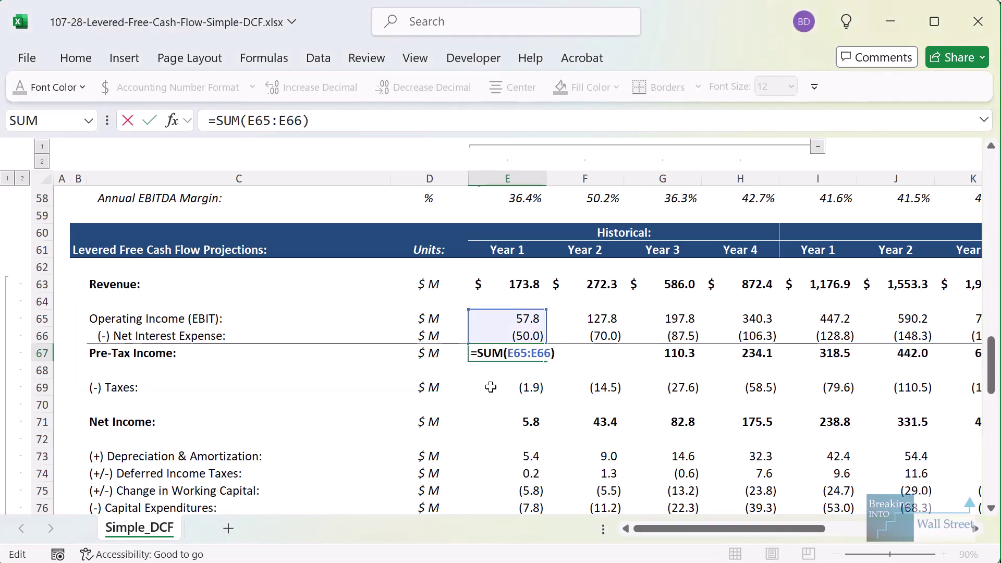
{"action": "key", "text": "Escape"}
{"action": "double_click", "coordinate": [515, 393]}
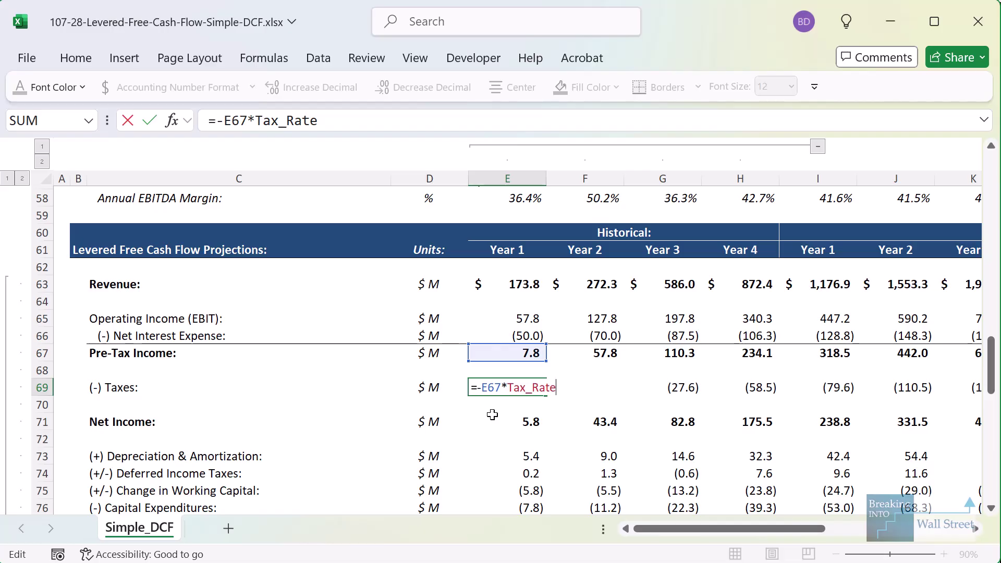
{"action": "mouse_move", "coordinate": [74, 302]}
{"action": "left_mouse_down"}
{"action": "mouse_move", "coordinate": [495, 354]}
{"action": "mouse_move", "coordinate": [571, 379]}
{"action": "mouse_move", "coordinate": [585, 447]}
{"action": "left_mouse_up"}
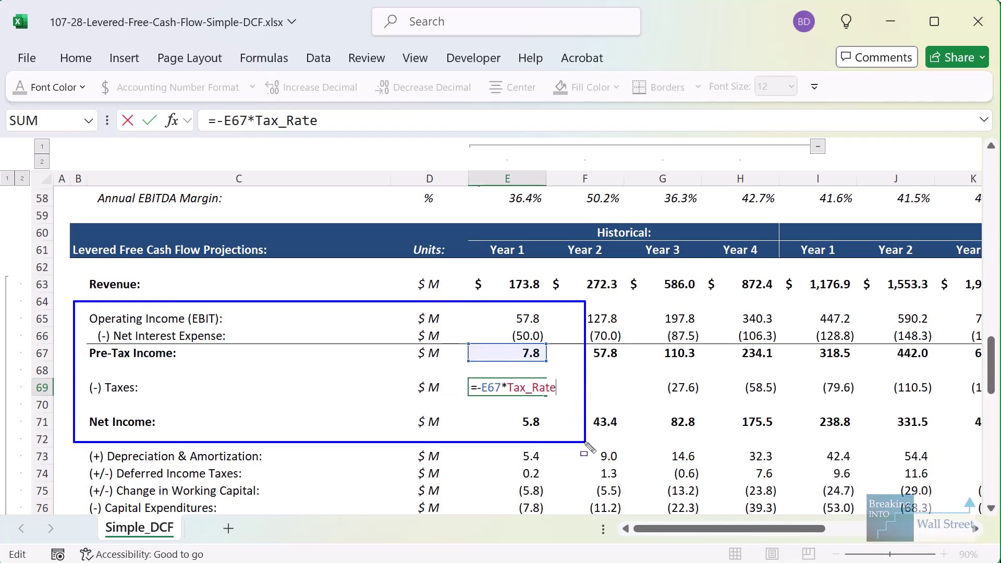
{"action": "key", "text": "Escape"}
{"action": "scroll", "coordinate": [586, 443], "scroll_direction": "down", "scroll_amount": 2}
{"action": "key", "text": "Escape"}
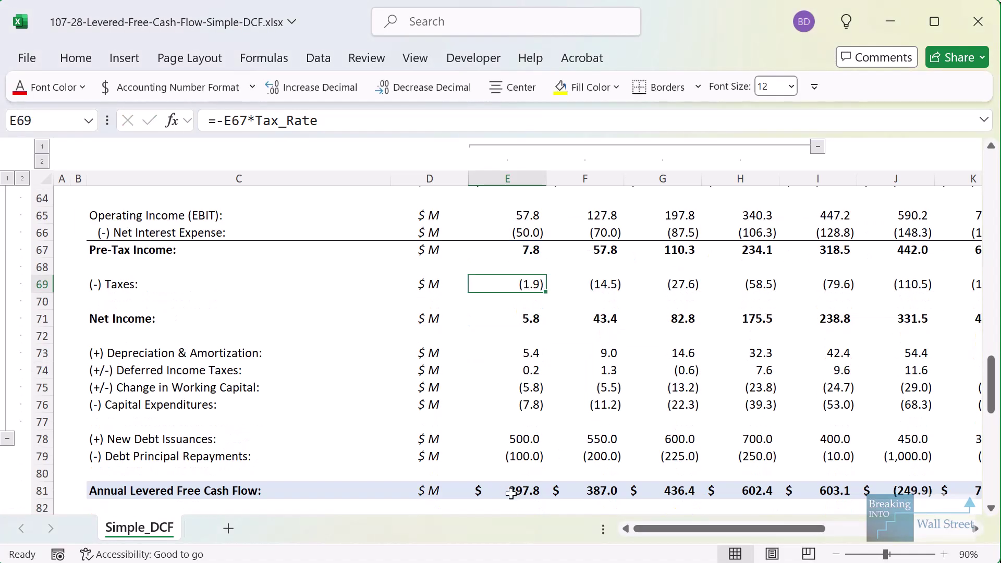
{"action": "double_click", "coordinate": [514, 492]}
{"action": "scroll", "coordinate": [421, 455], "scroll_direction": "up", "scroll_amount": 1}
{"action": "mouse_move", "coordinate": [76, 252]}
{"action": "left_mouse_down"}
{"action": "mouse_move", "coordinate": [409, 333]}
{"action": "mouse_move", "coordinate": [548, 342]}
{"action": "mouse_move", "coordinate": [565, 332]}
{"action": "mouse_move", "coordinate": [578, 384]}
{"action": "left_mouse_up"}
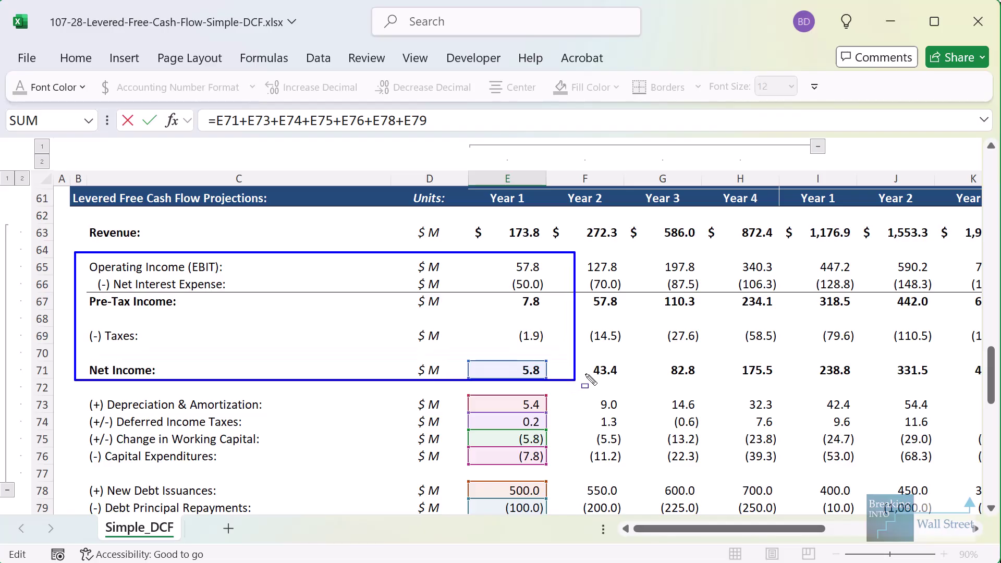
{"action": "key", "text": "Escape"}
Select the WACC value and box the 11.06% cost of equity and 9.60% WACC rows.
{"action": "scroll", "coordinate": [585, 371], "scroll_direction": "up", "scroll_amount": 16}
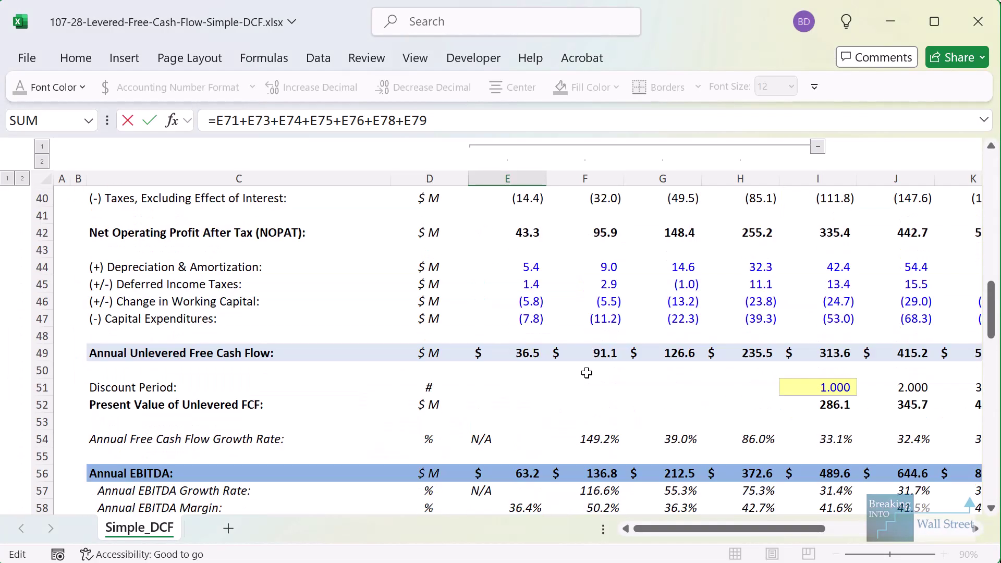
{"action": "left_click", "coordinate": [453, 439]}
{"action": "left_click_drag", "start_coordinate": [61, 354], "coordinate": [477, 380]}
{"action": "mouse_move", "coordinate": [69, 417]}
{"action": "left_mouse_down"}
{"action": "mouse_move", "coordinate": [547, 462]}
{"action": "mouse_move", "coordinate": [545, 454]}
{"action": "left_mouse_up"}
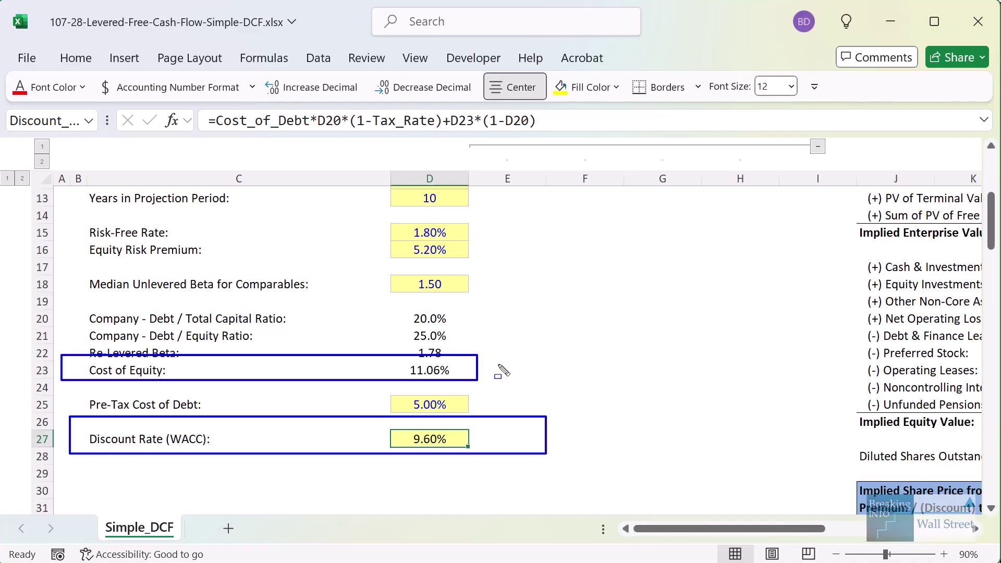
{"action": "key", "text": "Escape"}
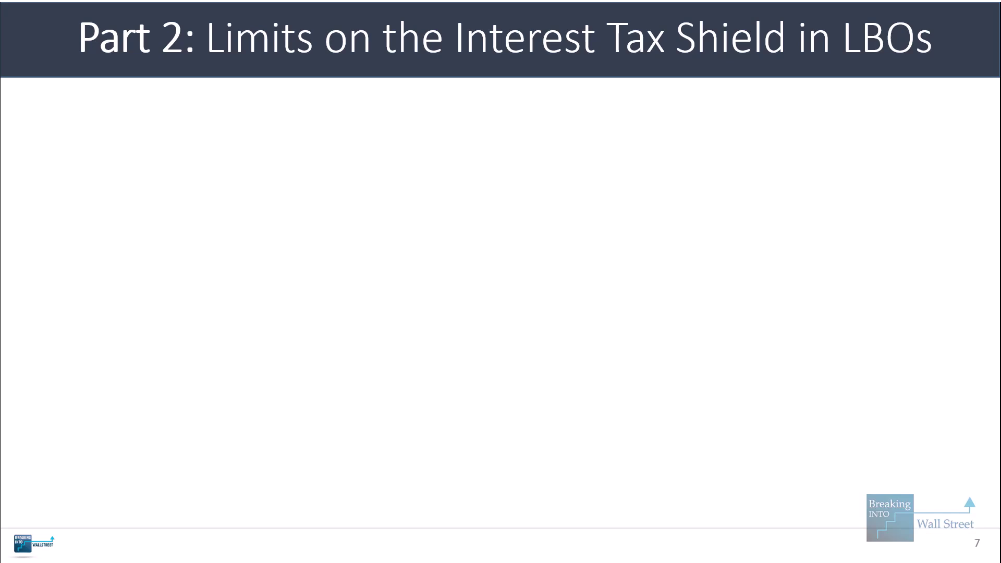
Reveal the TCJA interest deduction limit example and highlight its 30% * EBITDA cap.
{"action": "key", "text": "Right"}
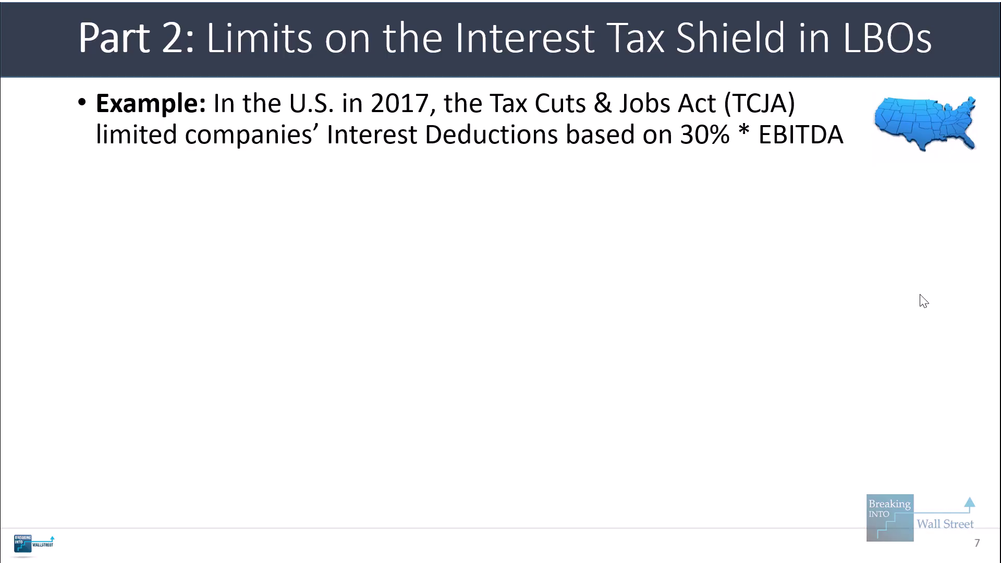
{"action": "left_click_drag", "start_coordinate": [675, 110], "coordinate": [870, 152]}
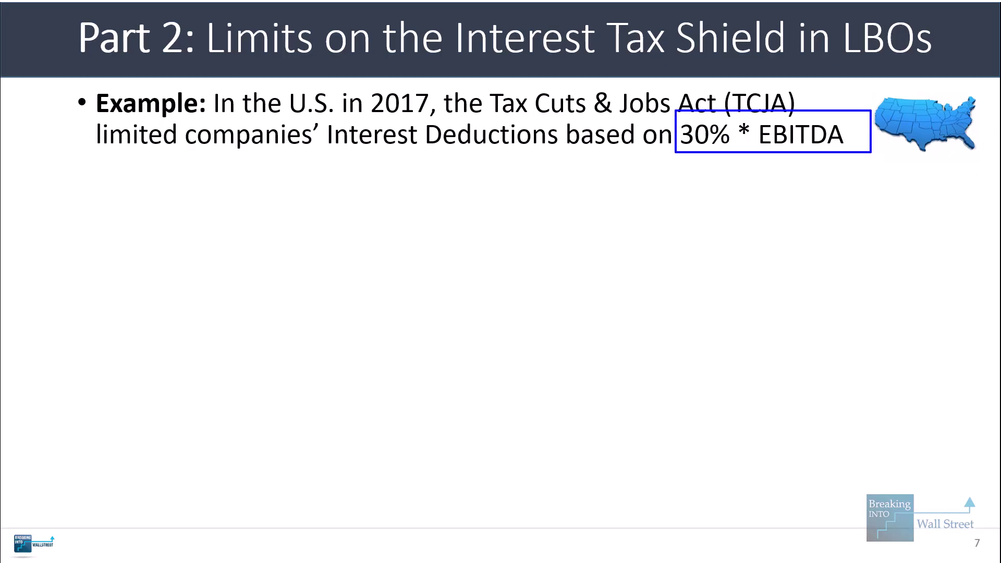
{"action": "key", "text": "Escape"}
Reveal the Post-2022 and 30% * EBIT comparison bullets, highlight the smaller-deduction rule, then show the Impact bullet.
{"action": "key", "text": "Right"}
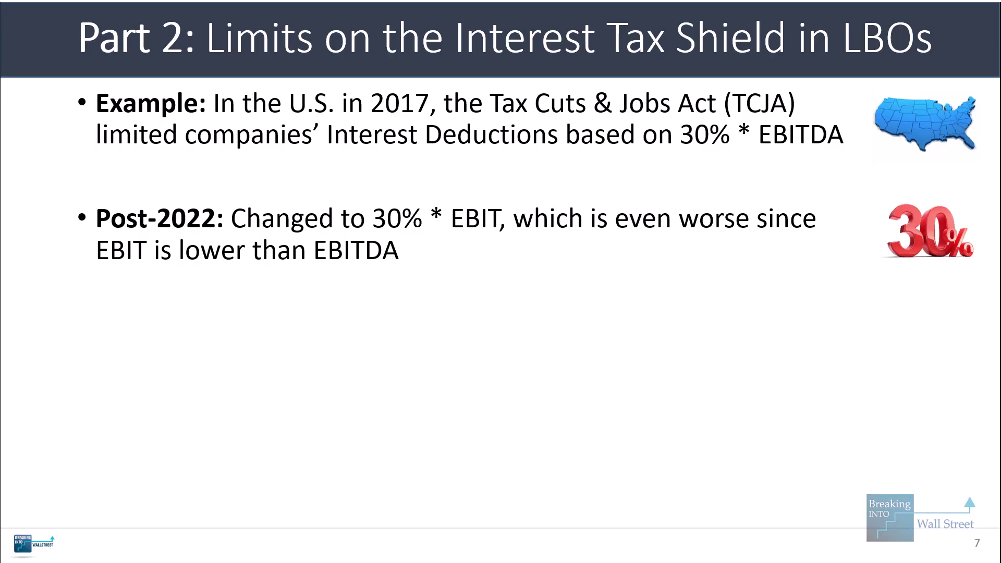
{"action": "key", "text": "Right"}
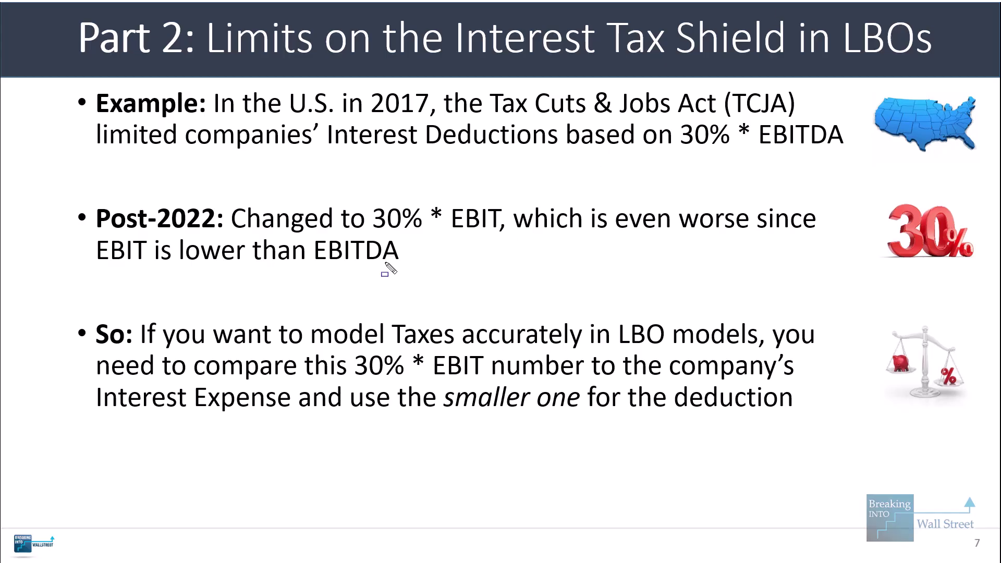
{"action": "left_click_drag", "start_coordinate": [363, 197], "coordinate": [521, 229]}
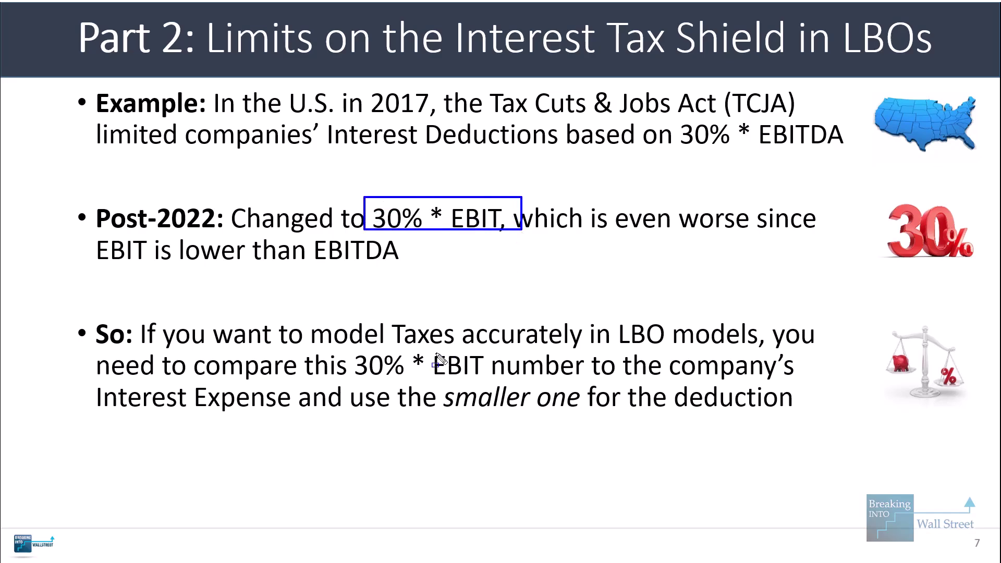
{"action": "left_click_drag", "start_coordinate": [341, 342], "coordinate": [483, 387]}
{"action": "left_click_drag", "start_coordinate": [82, 373], "coordinate": [834, 422]}
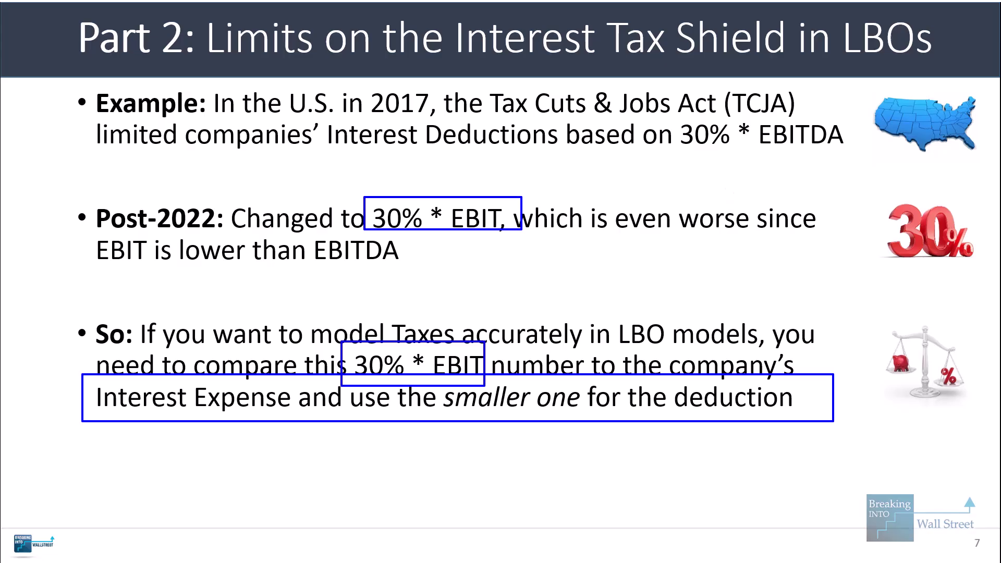
{"action": "key", "text": "Escape"}
{"action": "key", "text": "Right"}
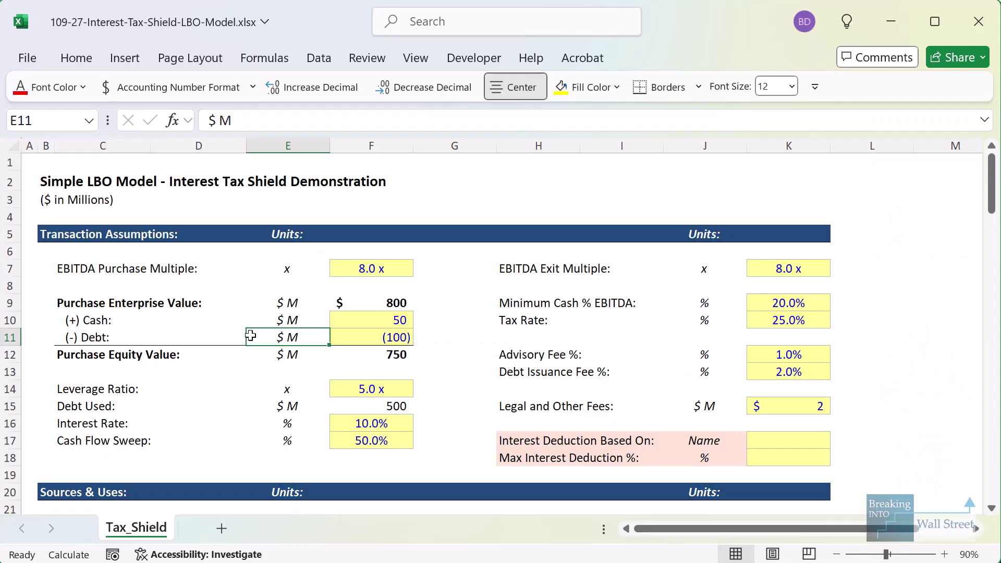
{"action": "scroll", "coordinate": [251, 336], "scroll_direction": "down", "scroll_amount": 10}
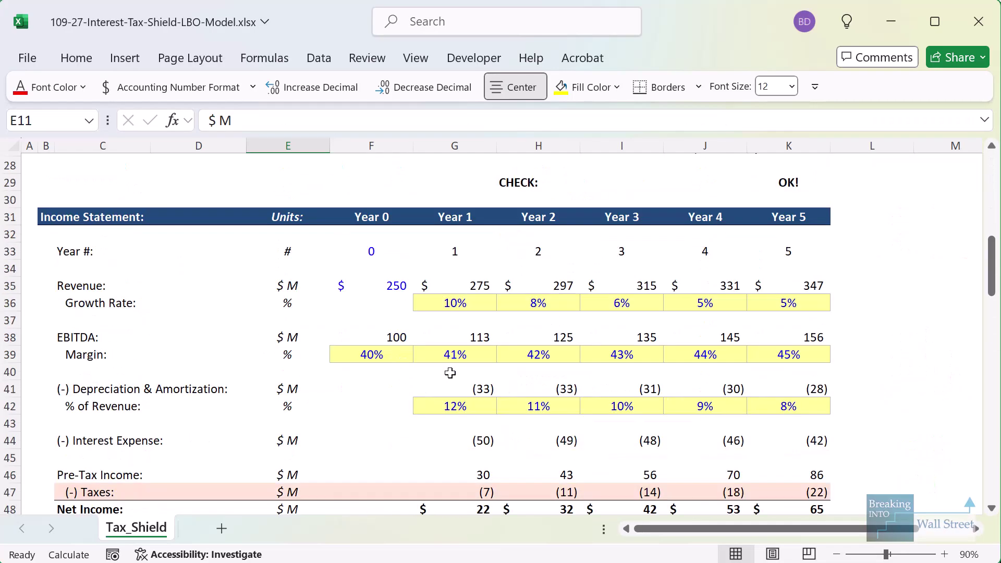
{"action": "left_click", "coordinate": [472, 441]}
{"action": "scroll", "coordinate": [507, 409], "scroll_direction": "down", "scroll_amount": 1}
{"action": "key", "text": "F2"}
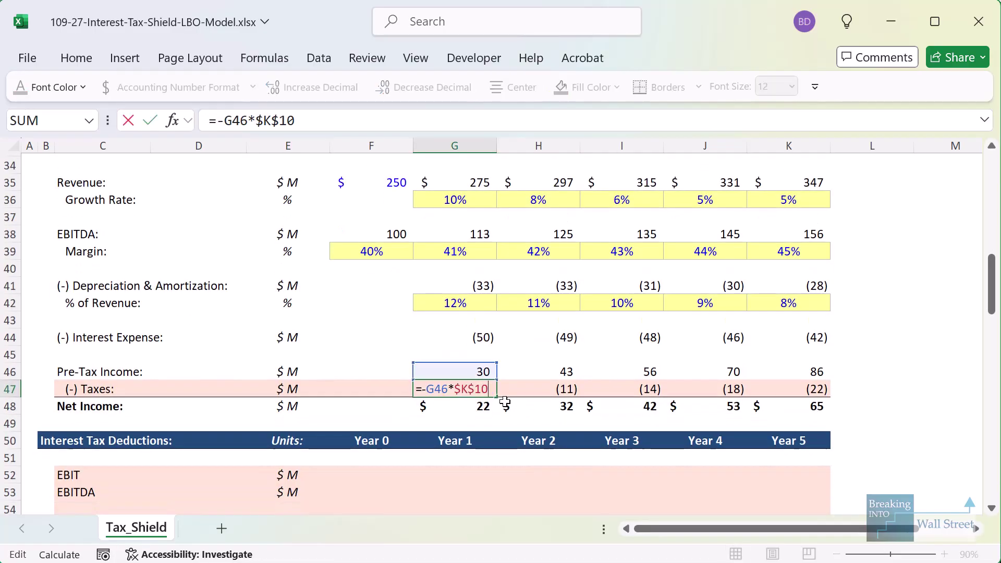
{"action": "left_click", "coordinate": [445, 365]}
{"action": "key", "text": "F2"}
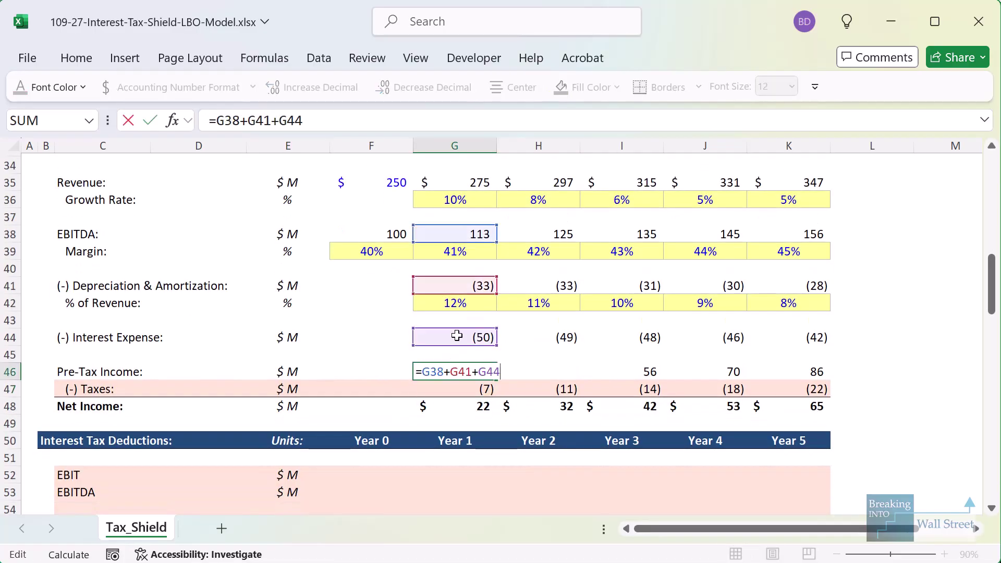
{"action": "key", "text": "Escape"}
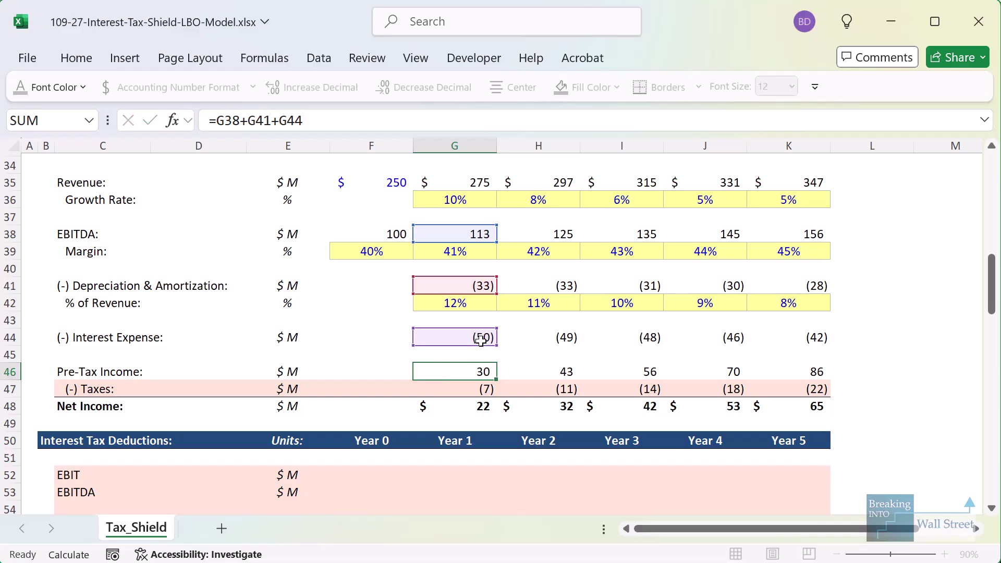
{"action": "key", "text": "F2"}
{"action": "key", "text": "Escape"}
{"action": "key", "text": "Down"}
{"action": "key", "text": "Right"}
{"action": "key", "text": "F2"}
{"action": "key", "text": "Escape"}
{"action": "key", "text": "Left"}
{"action": "key", "text": "F2"}
{"action": "key", "text": "Escape"}
{"action": "key", "text": "Down"}
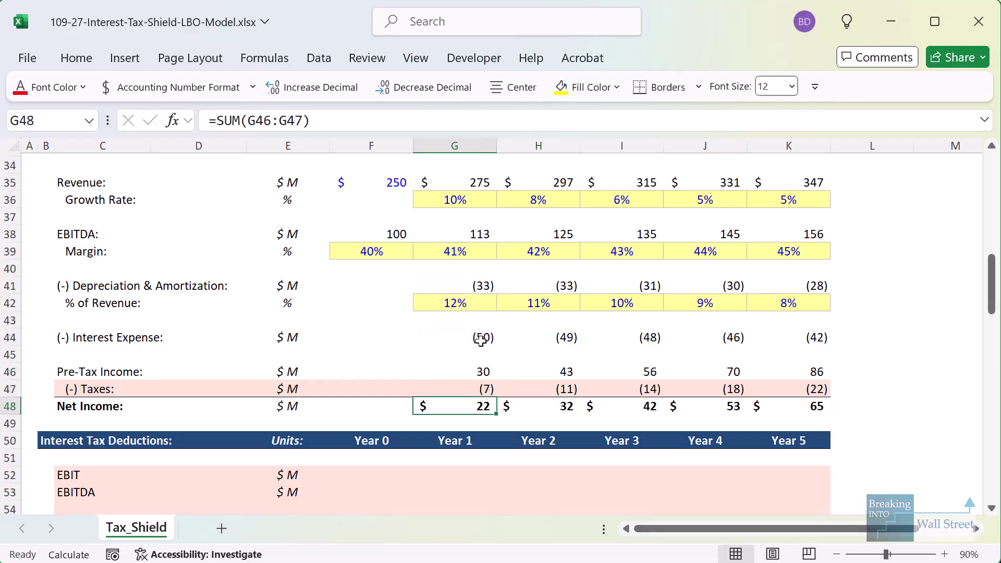
{"action": "scroll", "coordinate": [477, 365], "scroll_direction": "down", "scroll_amount": 3}
{"action": "scroll", "coordinate": [366, 417], "scroll_direction": "down", "scroll_amount": 3}
{"action": "left_click", "coordinate": [462, 388]}
{"action": "scroll", "coordinate": [469, 404], "scroll_direction": "down", "scroll_amount": 7}
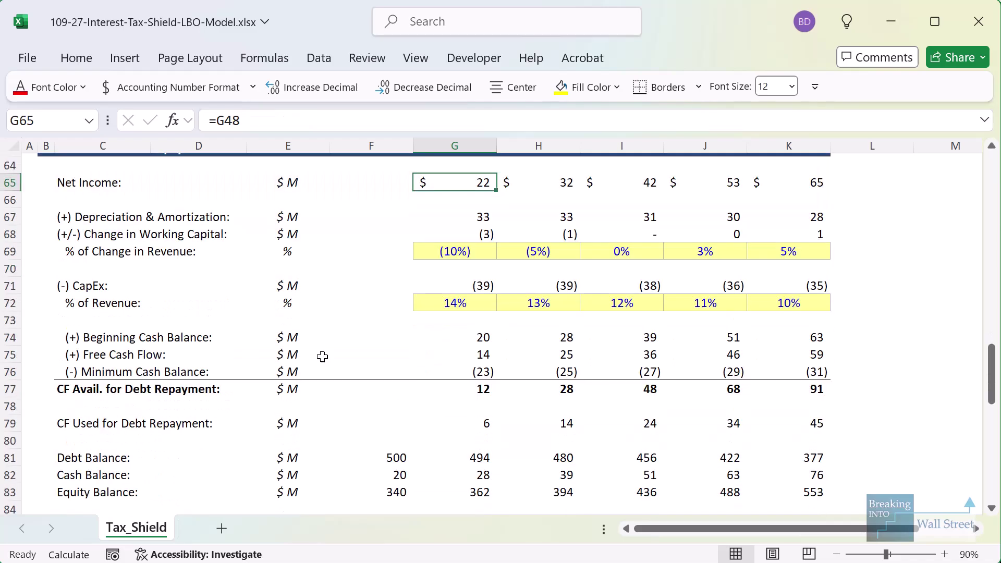
{"action": "scroll", "coordinate": [536, 451], "scroll_direction": "down", "scroll_amount": 2}
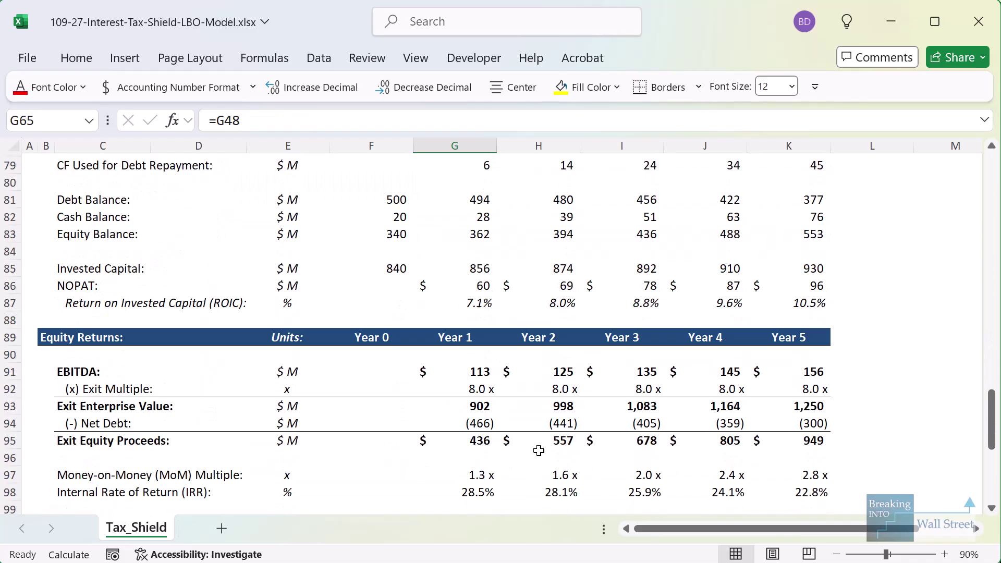
{"action": "scroll", "coordinate": [542, 448], "scroll_direction": "up", "scroll_amount": 1}
{"action": "scroll", "coordinate": [541, 449], "scroll_direction": "up", "scroll_amount": 20}
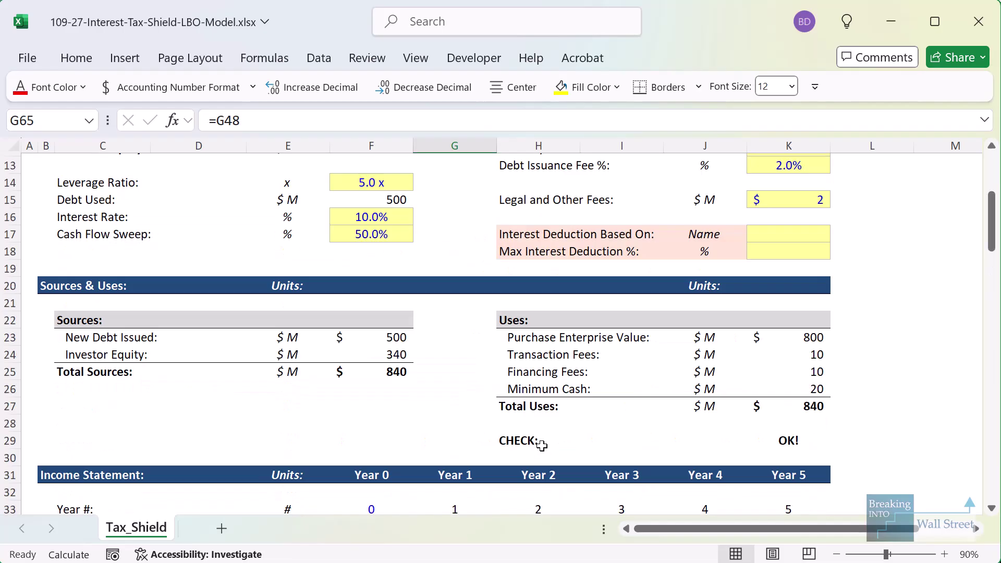
{"action": "scroll", "coordinate": [541, 446], "scroll_direction": "up", "scroll_amount": 1}
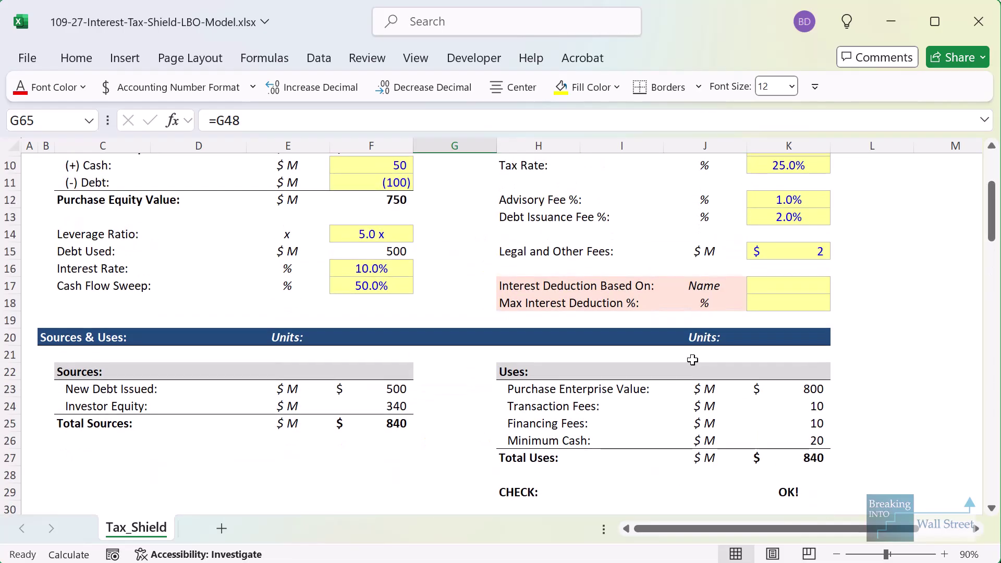
{"action": "left_click", "coordinate": [779, 287]}
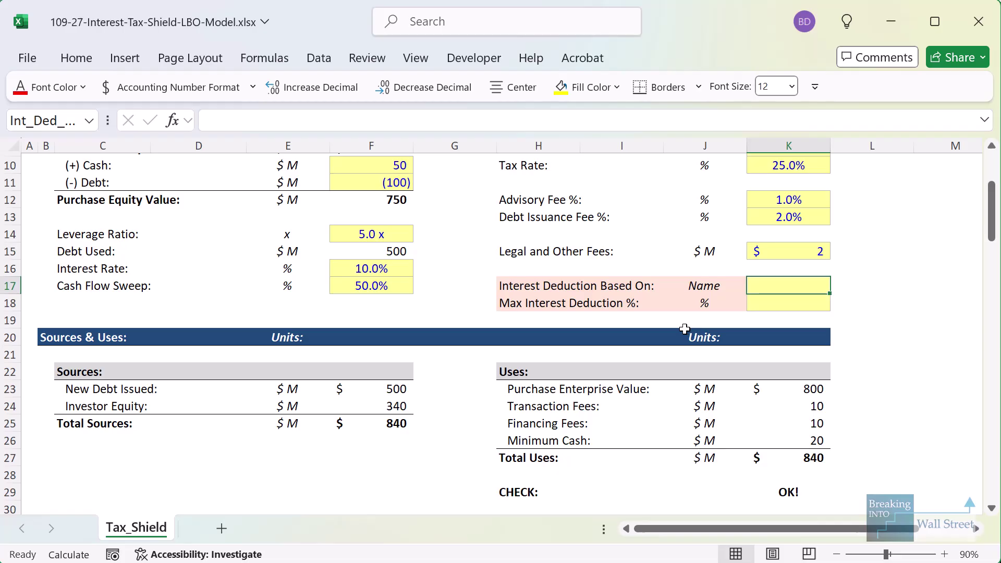
Add a list validation to K17 sourced from the EBIT and EBITDA labels in C52:C53.
{"action": "key", "text": "alt+d"}
{"action": "key", "text": "l"}
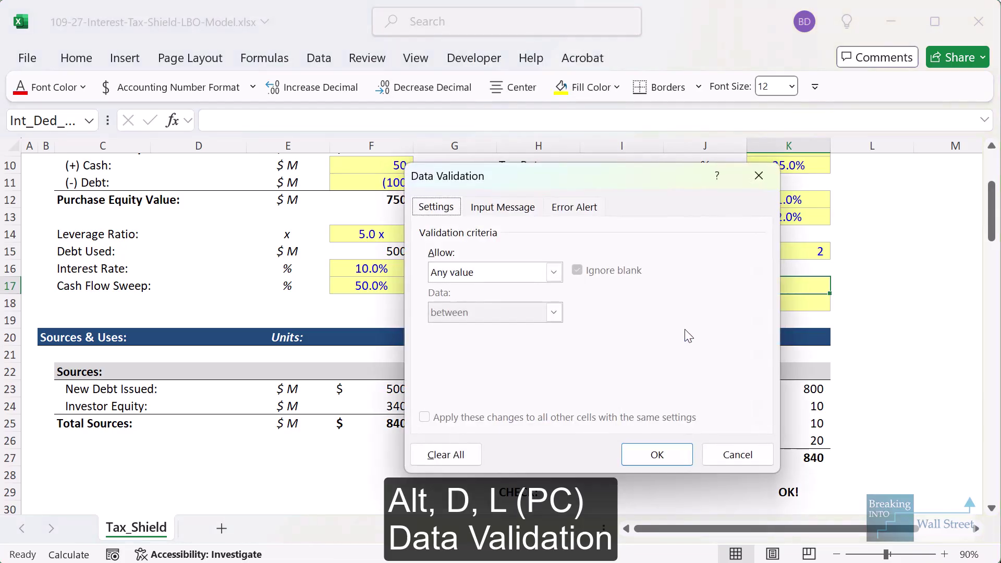
{"action": "left_click", "coordinate": [465, 271]}
{"action": "left_click", "coordinate": [472, 326]}
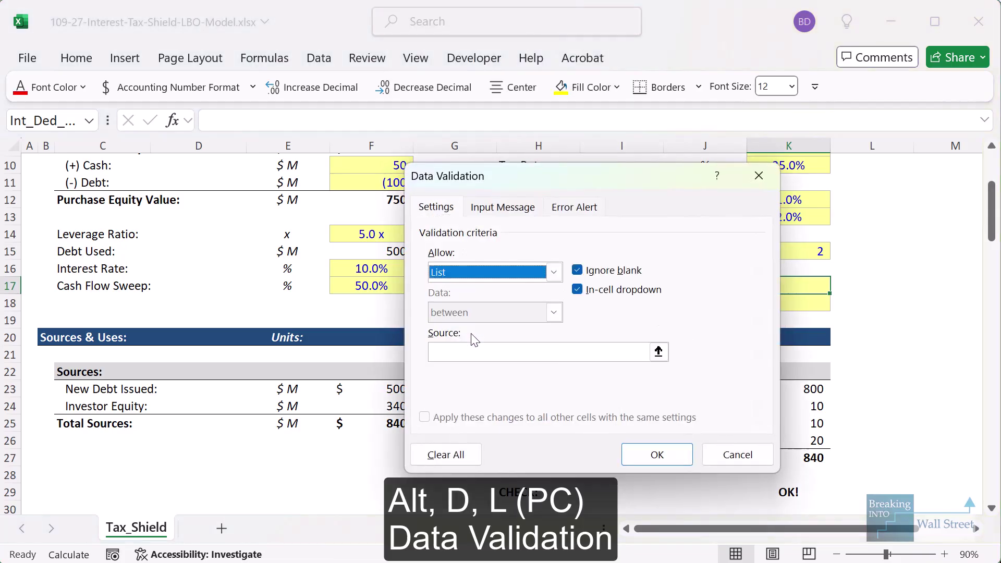
{"action": "left_click", "coordinate": [658, 352]}
{"action": "scroll", "coordinate": [304, 376], "scroll_direction": "down", "scroll_amount": 10}
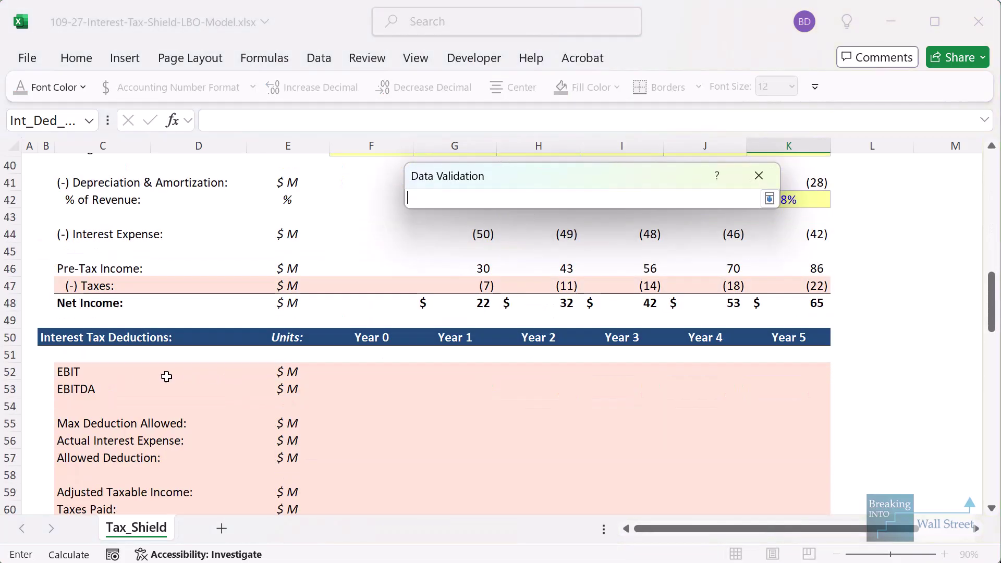
{"action": "left_click_drag", "start_coordinate": [95, 374], "coordinate": [153, 407]}
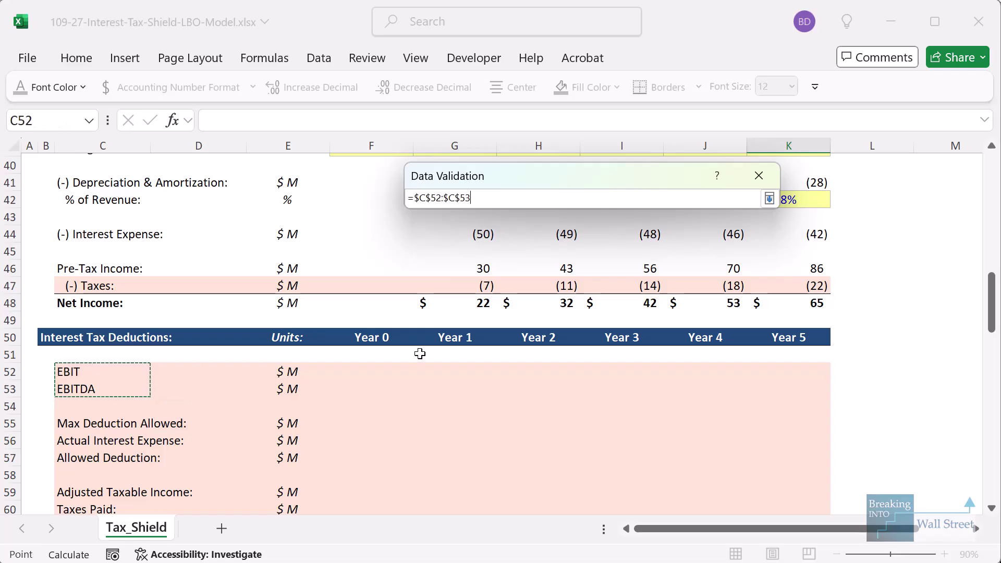
{"action": "key", "text": "Return"}
{"action": "key", "text": "Return"}
Choose EBIT as the deduction basis and set Max Interest Deduction to 30%.
{"action": "scroll", "coordinate": [422, 354], "scroll_direction": "up", "scroll_amount": 9}
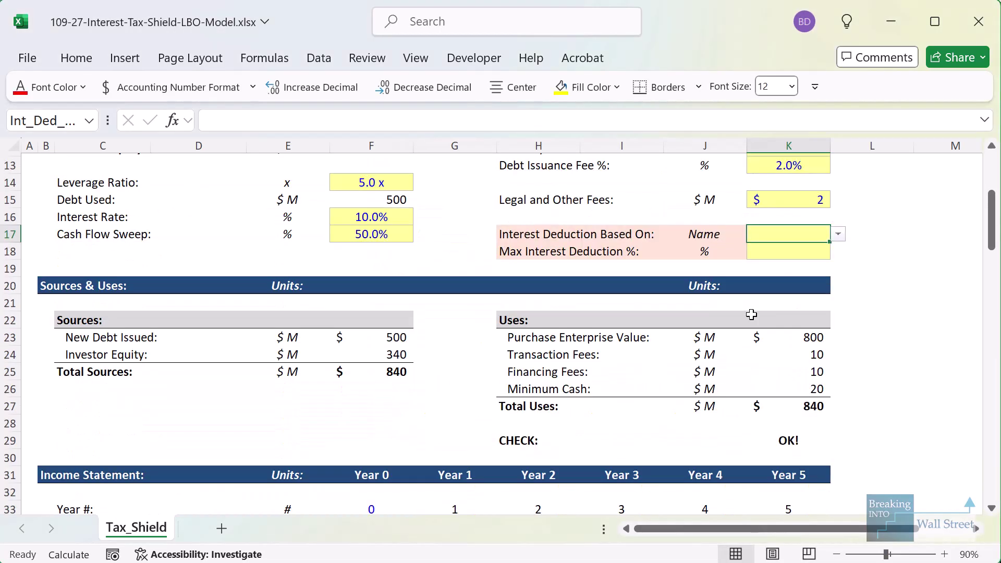
{"action": "left_click", "coordinate": [838, 234]}
{"action": "left_click", "coordinate": [813, 251]}
{"action": "left_click", "coordinate": [811, 248]}
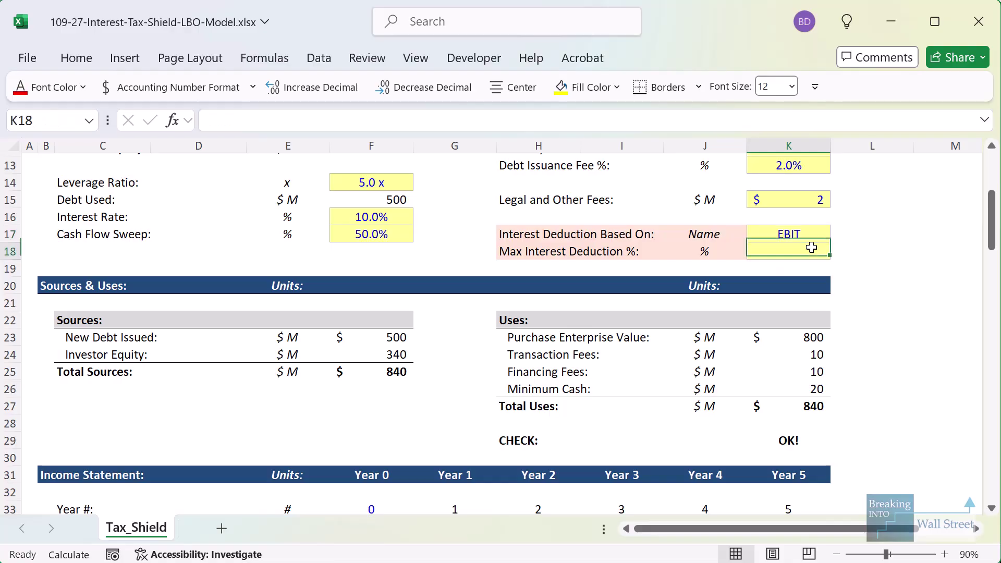
{"action": "type", "text": "30%"}
{"action": "key", "text": "ctrl+Return"}
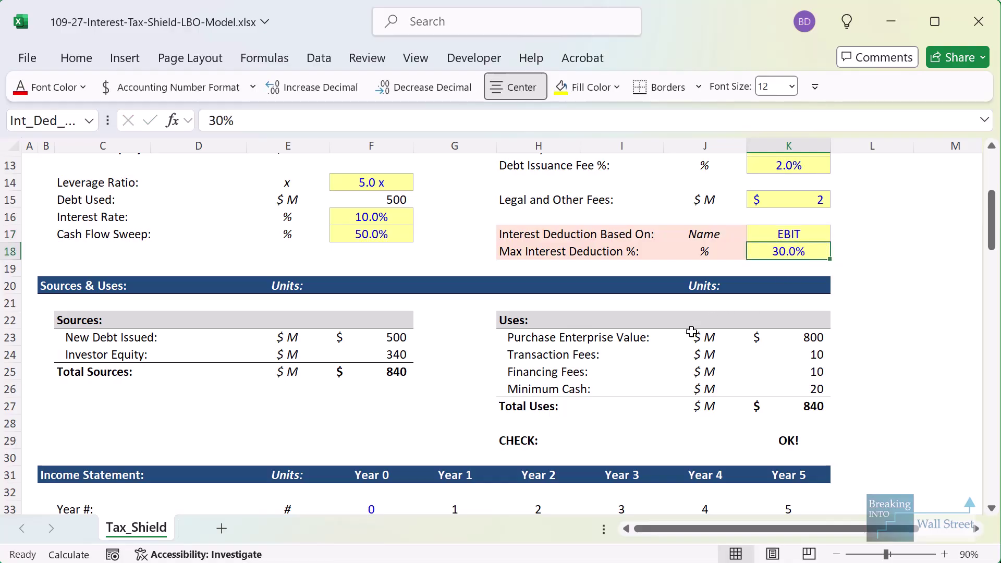
{"action": "scroll", "coordinate": [656, 320], "scroll_direction": "down", "scroll_amount": 7}
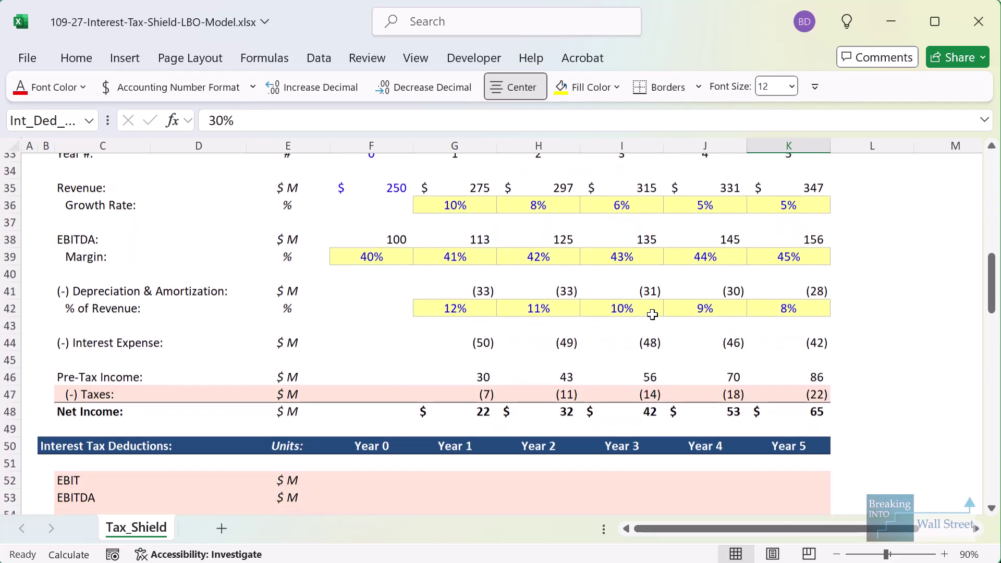
Clear the old Taxes formulas across all five years.
{"action": "left_click", "coordinate": [482, 390]}
{"action": "double_click", "coordinate": [482, 390]}
{"action": "key", "text": "Escape"}
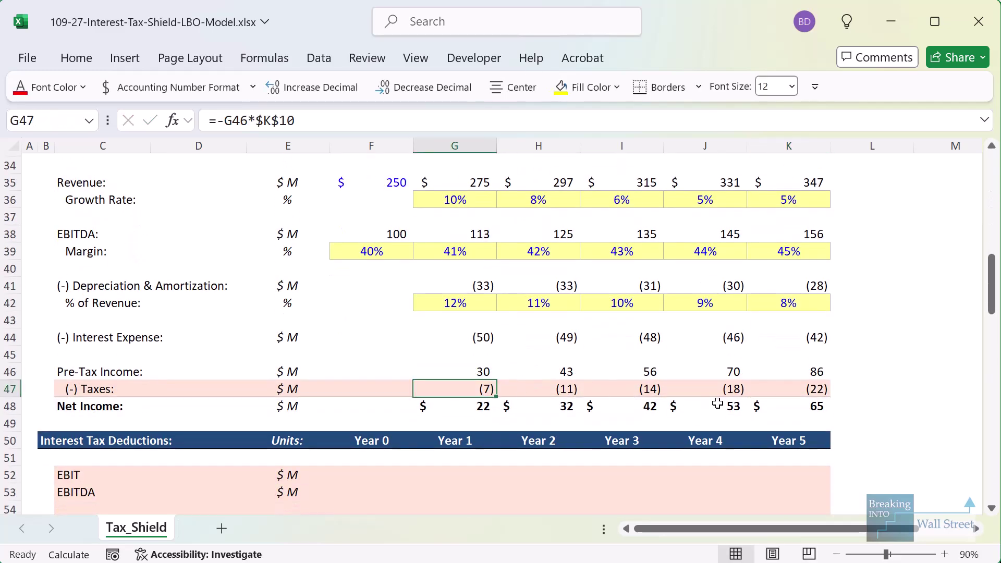
{"action": "key", "text": "ctrl+shift+Right"}
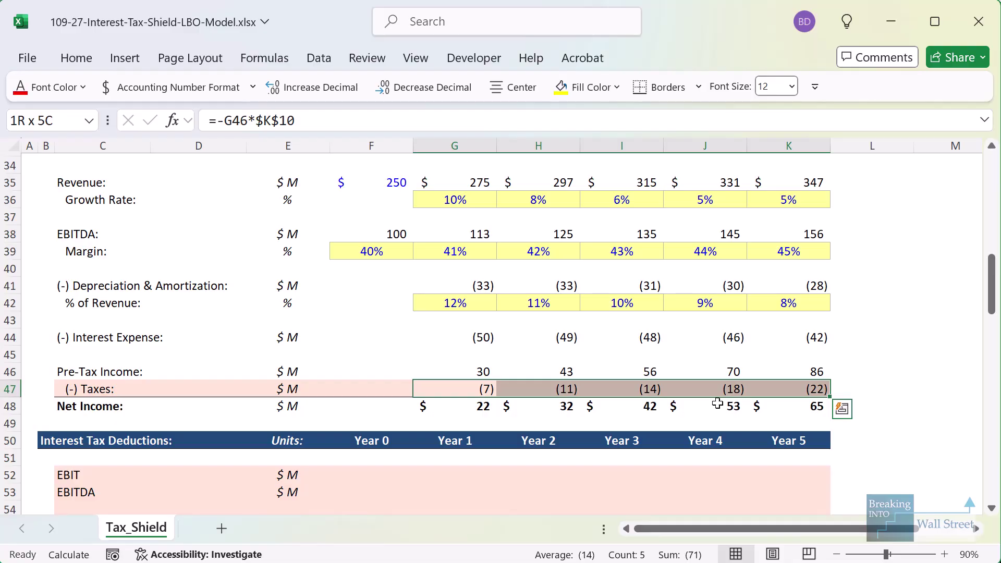
{"action": "key", "text": "Delete"}
Enter Year 1 EBIT as EBITDA plus D&A (=G38+G41).
{"action": "key", "text": "Down"}
{"action": "key", "text": "Down"}
{"action": "key", "text": "Down"}
{"action": "key", "text": "Down"}
{"action": "key", "text": "Down"}
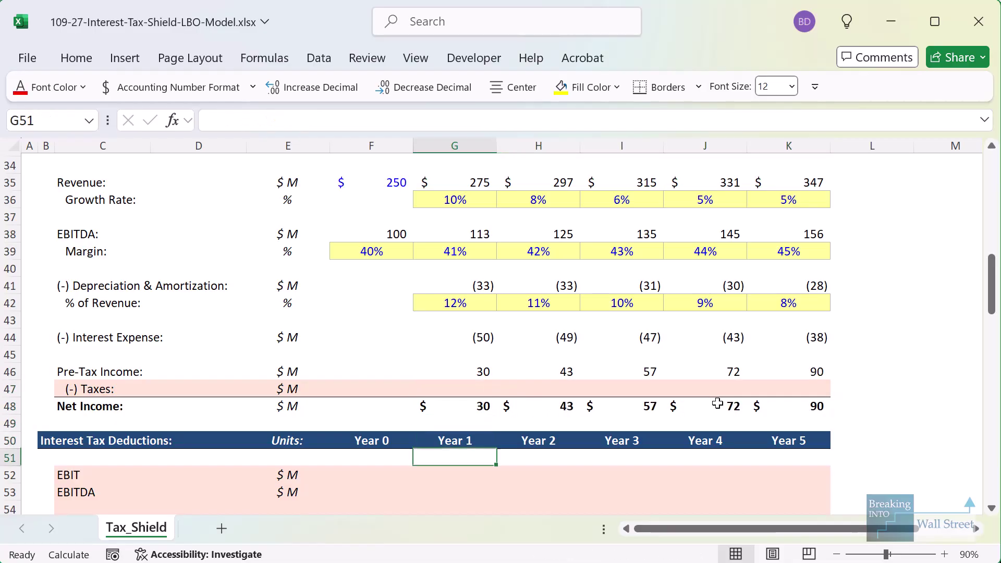
{"action": "scroll", "coordinate": [619, 342], "scroll_direction": "down", "scroll_amount": 1}
{"action": "type", "text": "="}
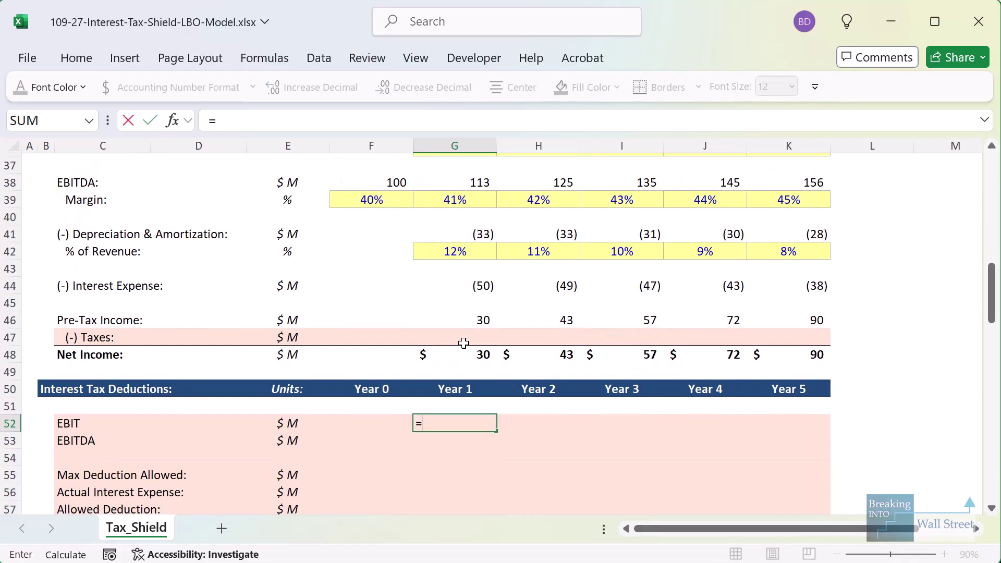
{"action": "left_click", "coordinate": [457, 184]}
{"action": "type", "text": "+"}
{"action": "key", "text": "Up"}
{"action": "key", "text": "Up"}
{"action": "key", "text": "Up"}
{"action": "key", "text": "Up"}
{"action": "key", "text": "Up"}
{"action": "key", "text": "Up"}
{"action": "key", "text": "Up"}
{"action": "key", "text": "Up"}
{"action": "key", "text": "Up"}
{"action": "key", "text": "Up"}
{"action": "key", "text": "Up"}
{"action": "key", "text": "Return"}
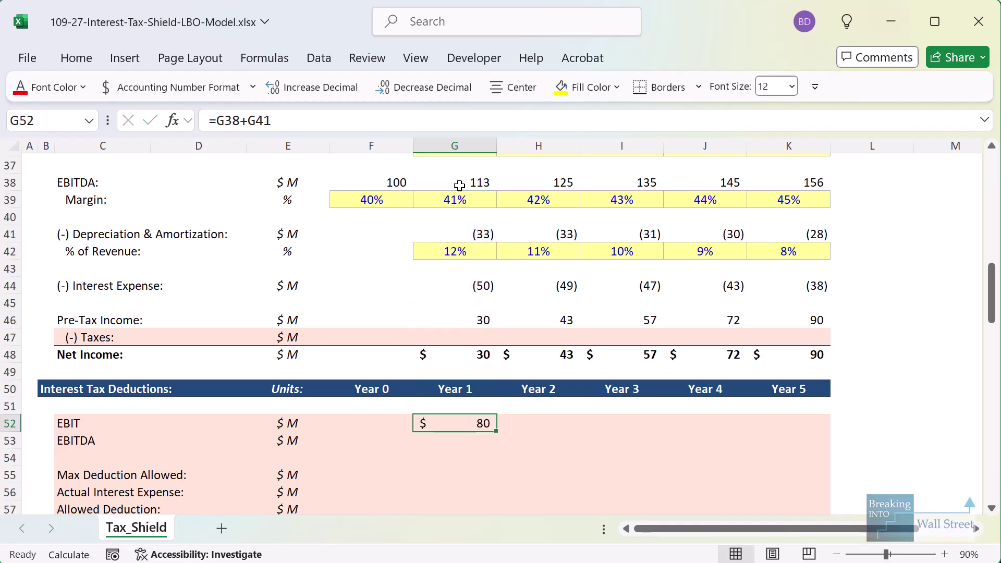
Link Year 1 EBITDA in the deductions schedule to G38.
{"action": "key", "text": "Down"}
{"action": "type", "text": "="}
{"action": "key", "text": "Up"}
{"action": "key", "text": "Up"}
{"action": "key", "text": "Up"}
{"action": "key", "text": "Up"}
{"action": "key", "text": "Up"}
{"action": "key", "text": "Up"}
{"action": "key", "text": "Up"}
{"action": "key", "text": "Up"}
{"action": "key", "text": "Up"}
{"action": "key", "text": "Up"}
{"action": "key", "text": "Up"}
{"action": "key", "text": "Up"}
{"action": "key", "text": "Up"}
{"action": "key", "text": "Up"}
{"action": "key", "text": "Up"}
{"action": "key", "text": "Return"}
Start an =XLOOKUP( formula in G55 for Year 1 Max Deduction Allowed.
{"action": "key", "text": "Down"}
{"action": "key", "text": "Down"}
{"action": "scroll", "coordinate": [530, 208], "scroll_direction": "down", "scroll_amount": 1}
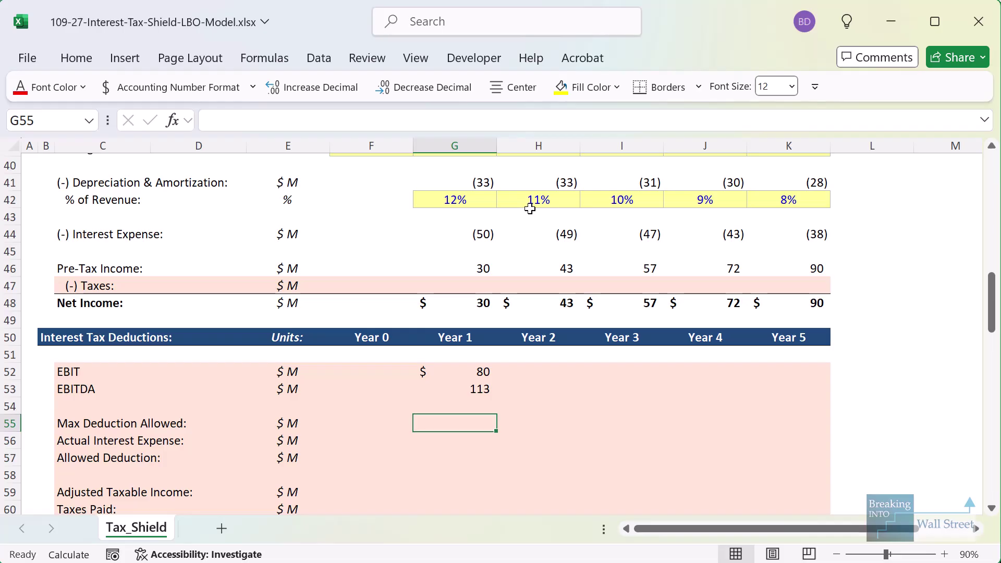
{"action": "scroll", "coordinate": [530, 208], "scroll_direction": "down", "scroll_amount": 1}
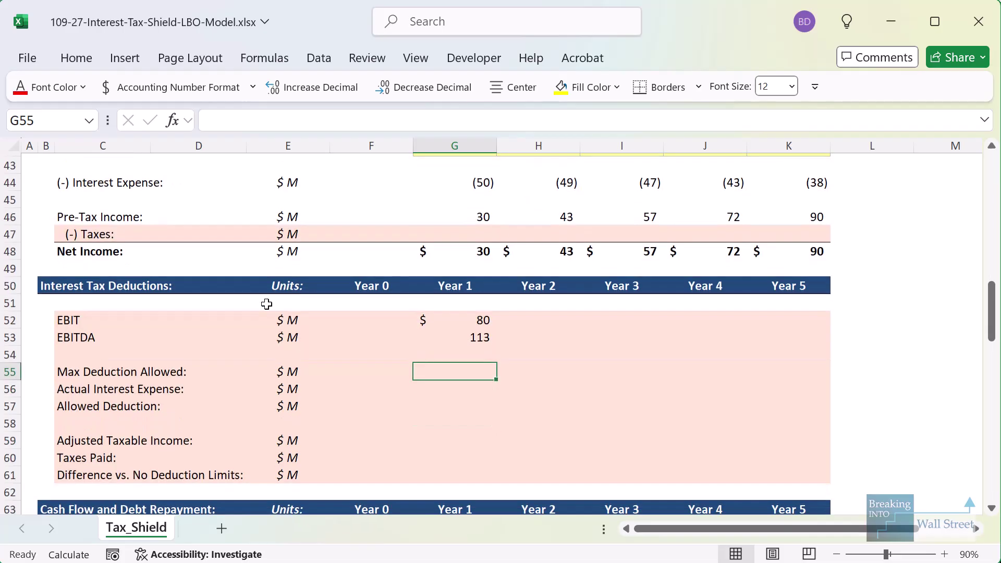
{"action": "type", "text": "=XLOOKUP("}
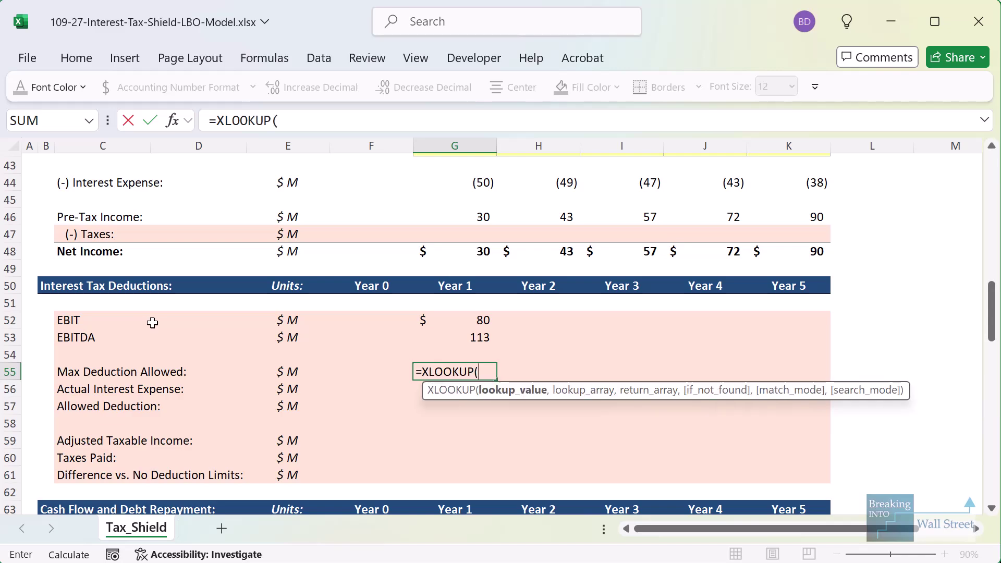
In G55, look up Int_Ded_Basis in $C$52:$C$53, returning G52:G53 with "N/A" fallback.
{"action": "scroll", "coordinate": [152, 323], "scroll_direction": "up", "scroll_amount": 10}
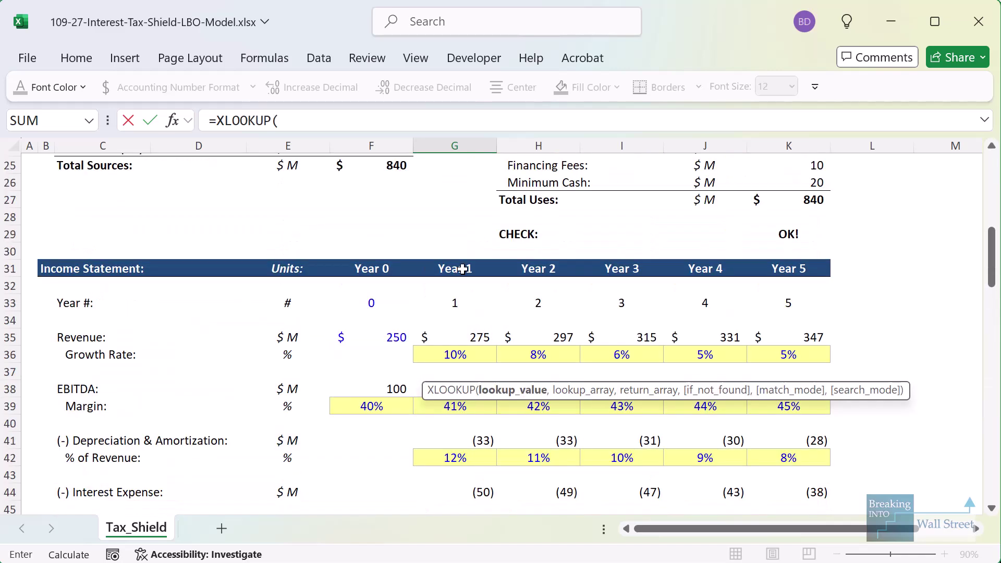
{"action": "left_click", "coordinate": [761, 236]}
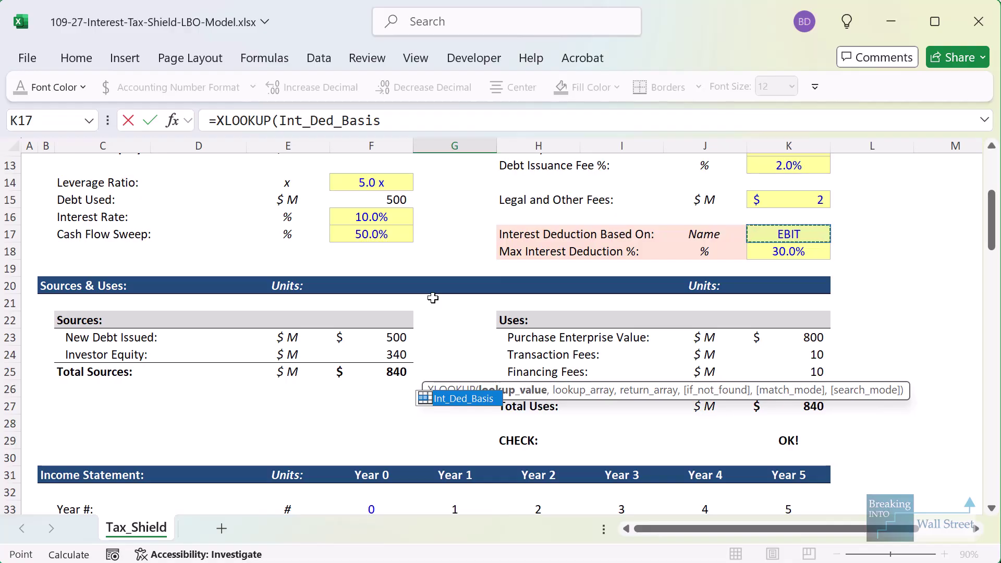
{"action": "type", "text": ","}
{"action": "scroll", "coordinate": [364, 384], "scroll_direction": "down", "scroll_amount": 9}
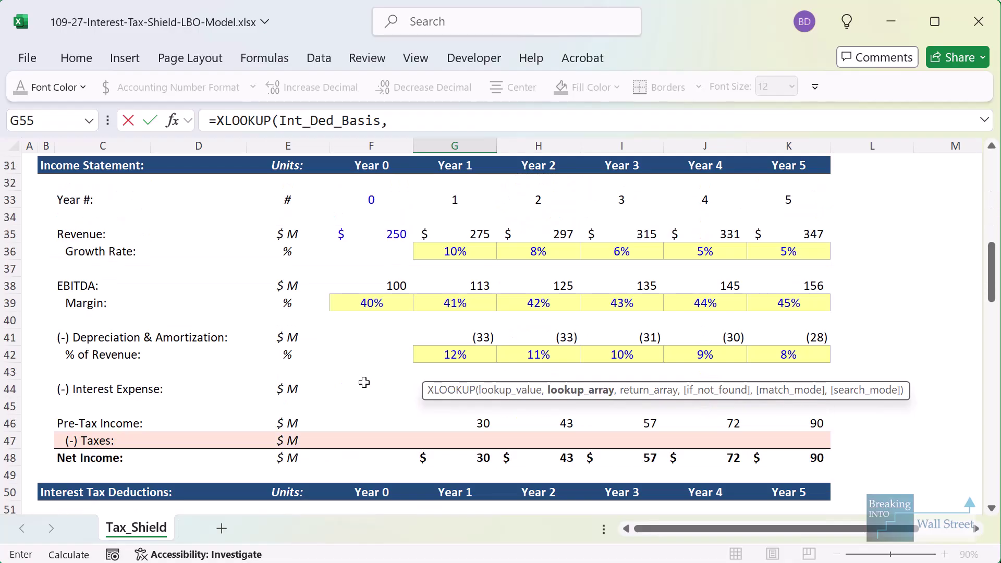
{"action": "scroll", "coordinate": [322, 384], "scroll_direction": "down", "scroll_amount": 1}
{"action": "left_click_drag", "start_coordinate": [92, 324], "coordinate": [97, 331]}
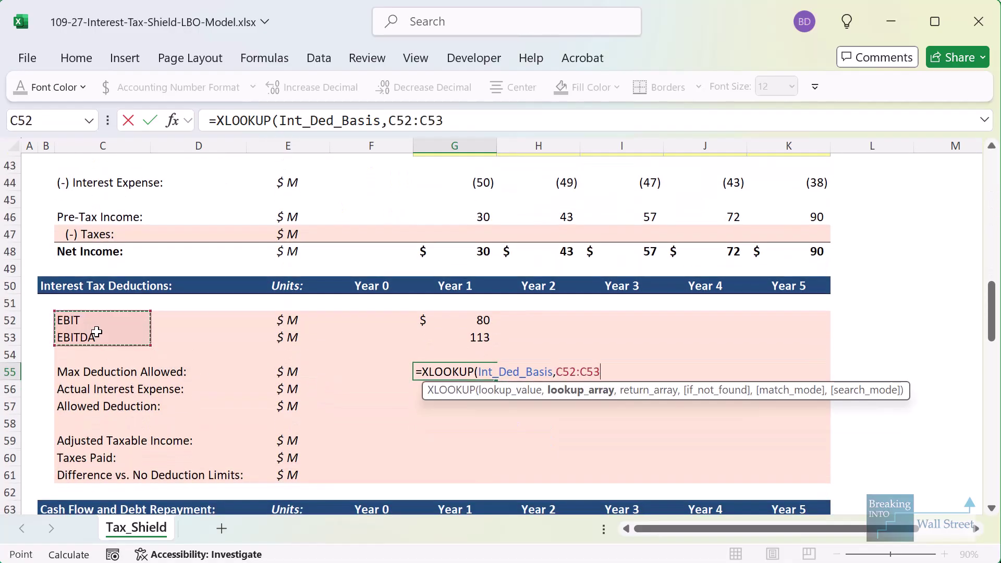
{"action": "key", "text": "F4"}
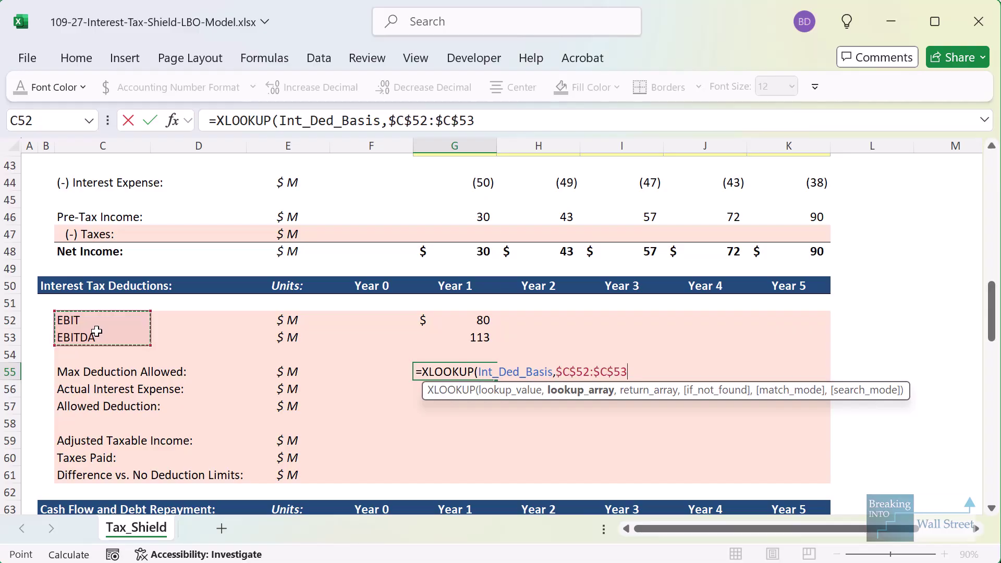
{"action": "type", "text": ","}
{"action": "key", "text": "Up"}
{"action": "key", "text": "Up"}
{"action": "key", "text": "Up"}
{"action": "key", "text": "Up"}
{"action": "key", "text": "shift+Down"}
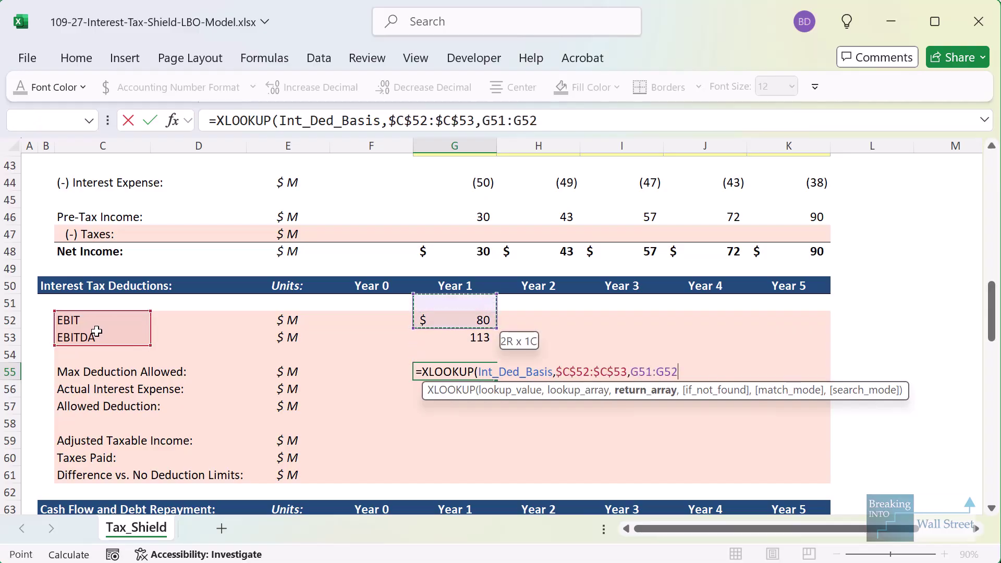
{"action": "key", "text": "Down"}
{"action": "key", "text": "shift+Down"}
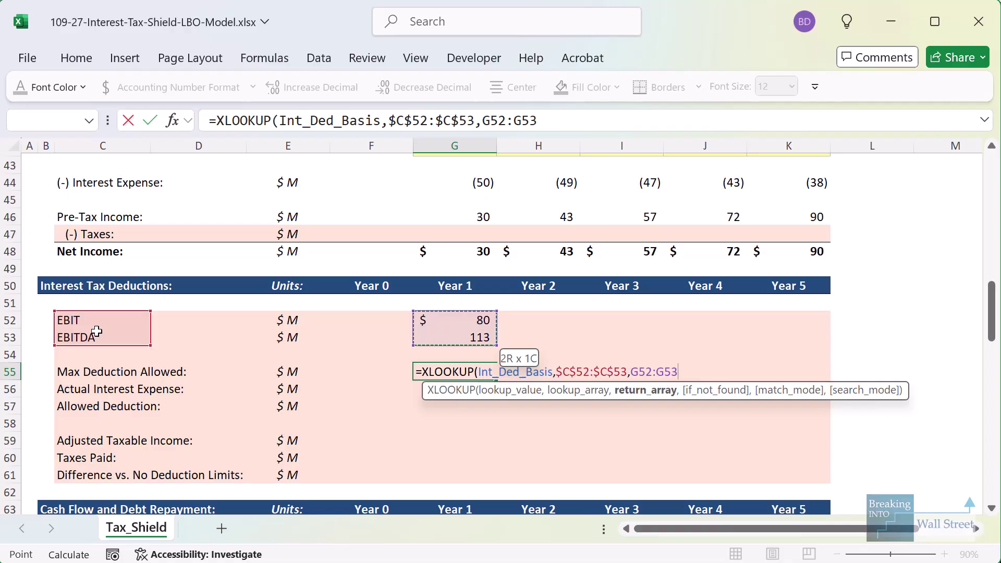
{"action": "type", "text": ",\""}
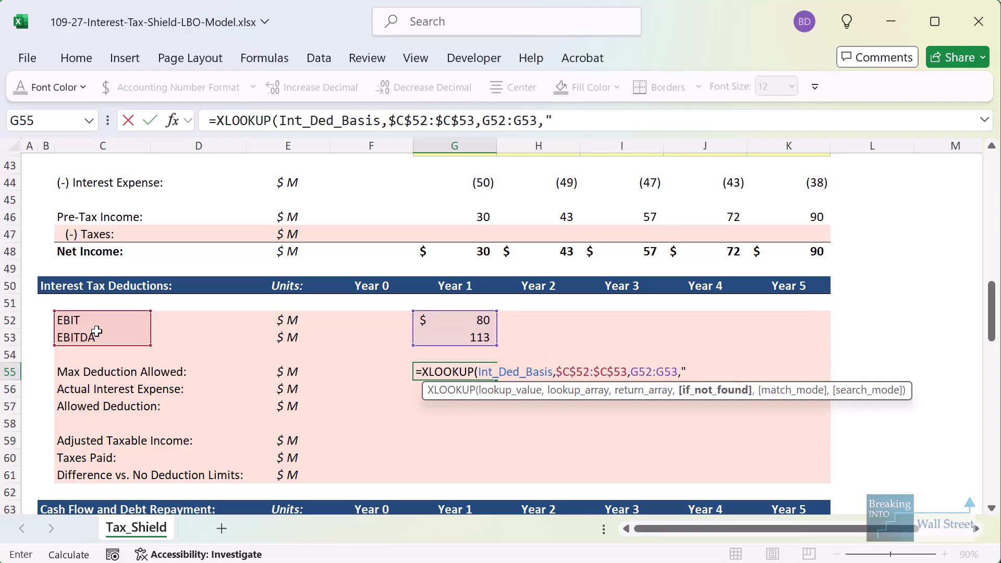
{"action": "type", "text": "N/A\",0)*"}
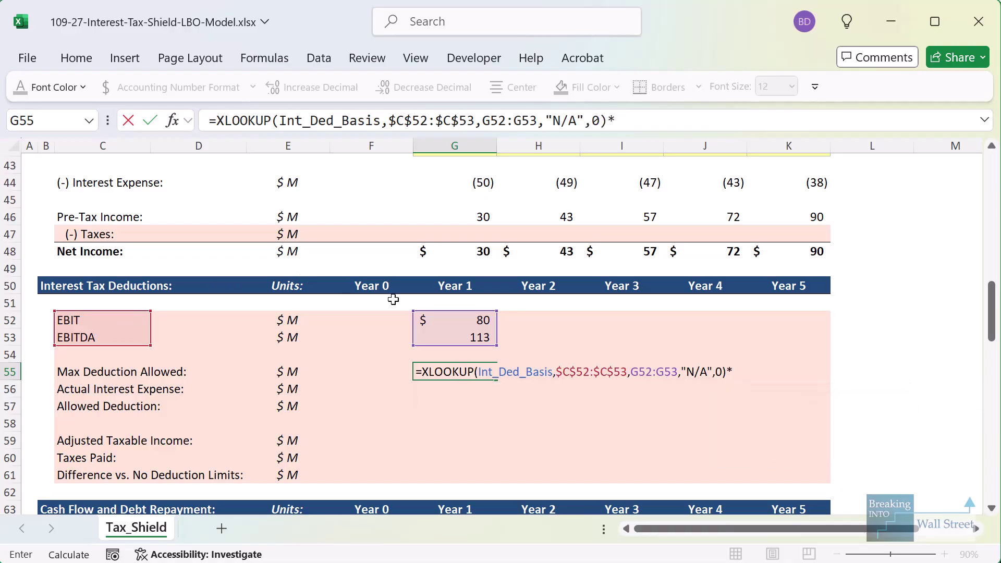
Multiply the lookup by Int_Ded_Pct so Year 1 Max Deduction Allowed equals 24.
{"action": "scroll", "coordinate": [518, 353], "scroll_direction": "up", "scroll_amount": 9}
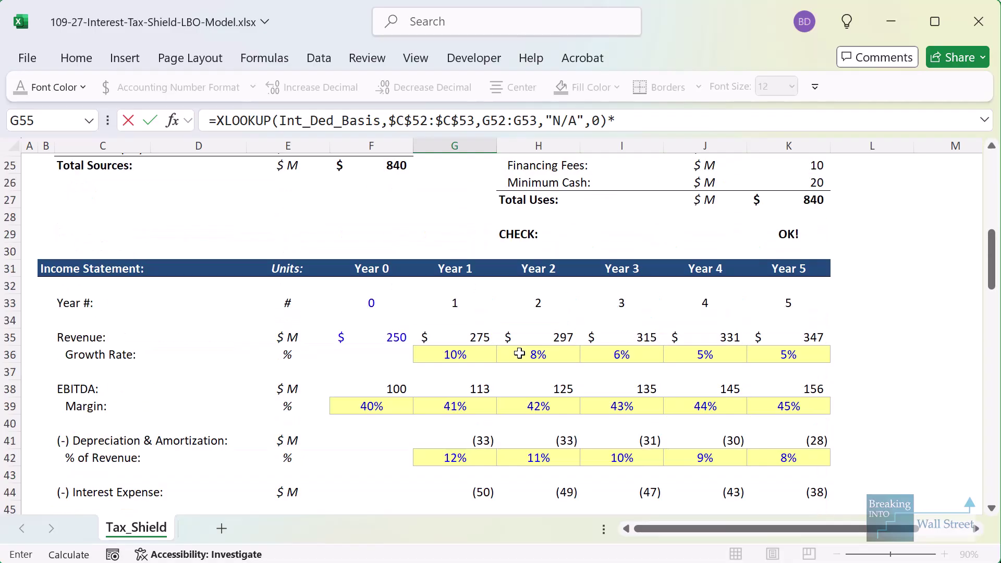
{"action": "left_click", "coordinate": [814, 201]}
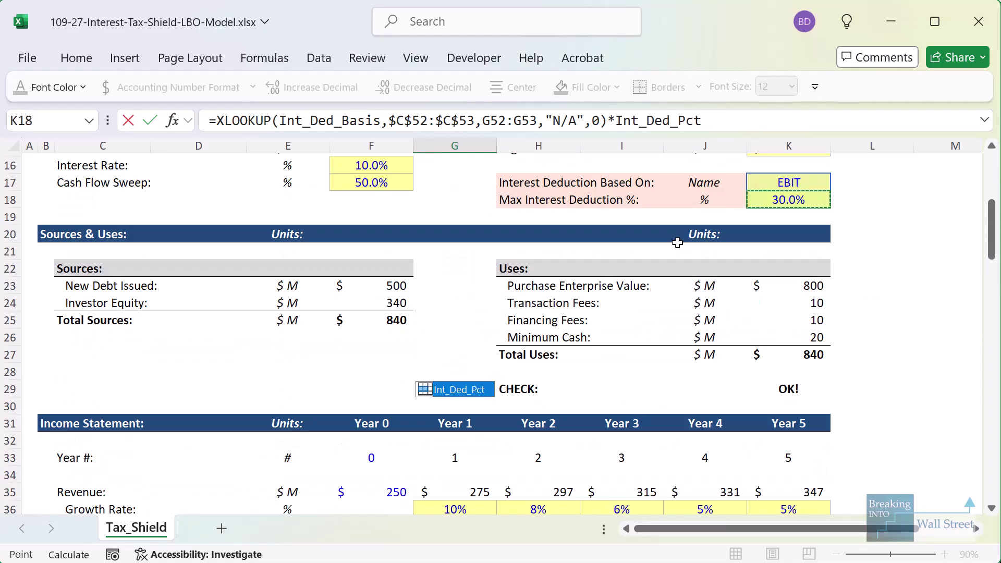
{"action": "scroll", "coordinate": [676, 243], "scroll_direction": "down", "scroll_amount": 7}
{"action": "scroll", "coordinate": [676, 243], "scroll_direction": "down", "scroll_amount": 3}
{"action": "key", "text": "ctrl+Return"}
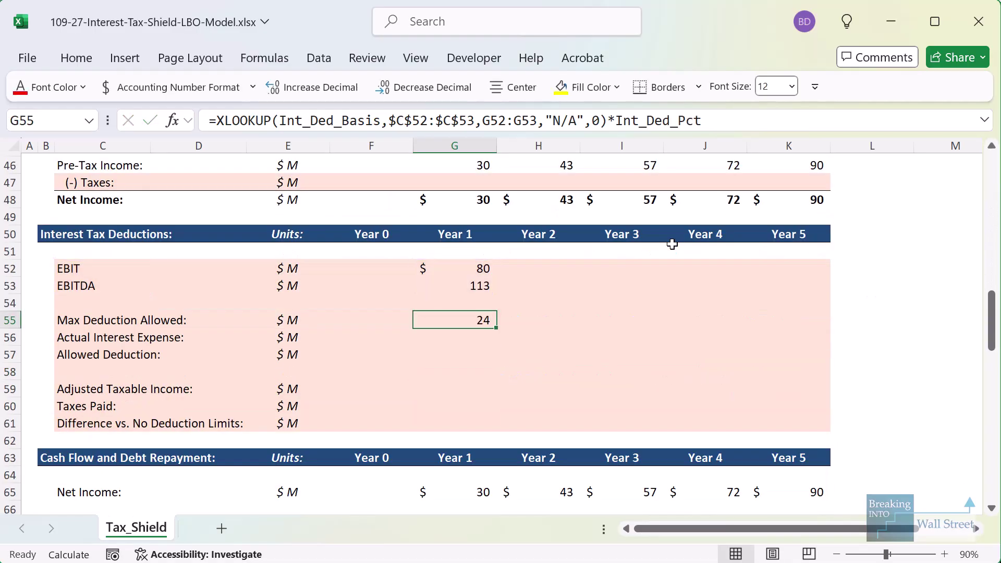
Set Year 1 Actual Interest Expense in G56 to =-G44, showing 50.
{"action": "key", "text": "Down"}
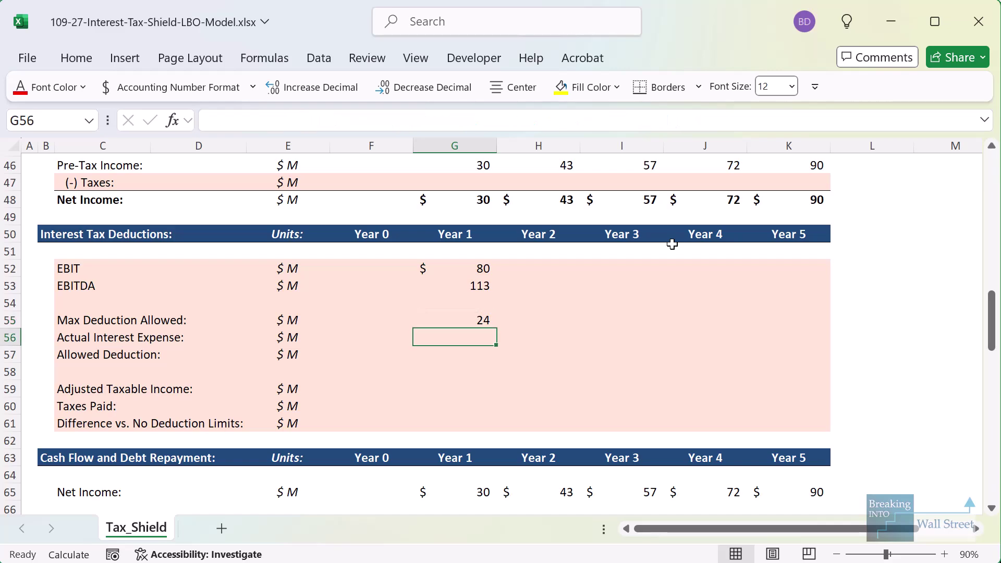
{"action": "type", "text": "=-"}
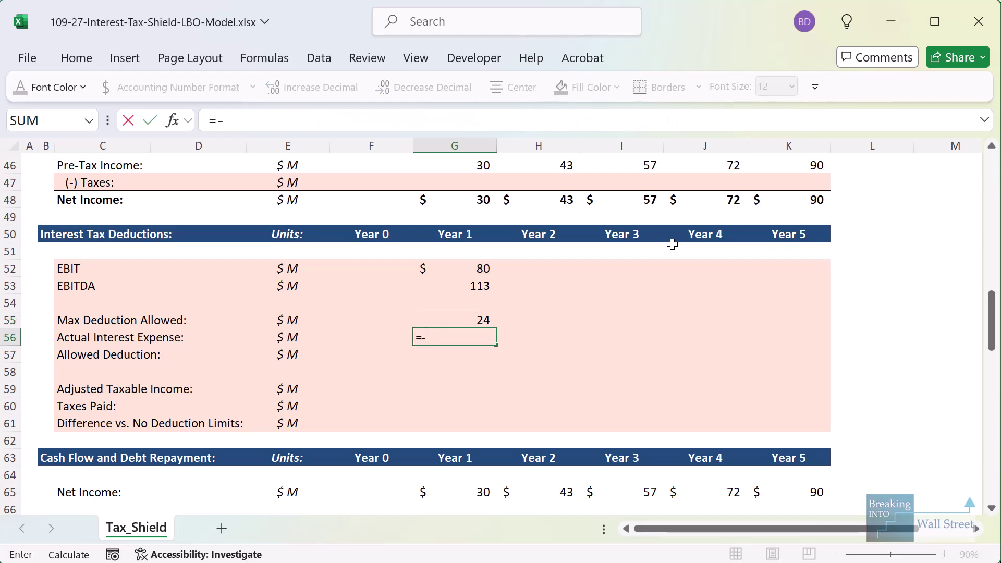
{"action": "scroll", "coordinate": [671, 243], "scroll_direction": "up", "scroll_amount": 2}
{"action": "left_click", "coordinate": [482, 237]}
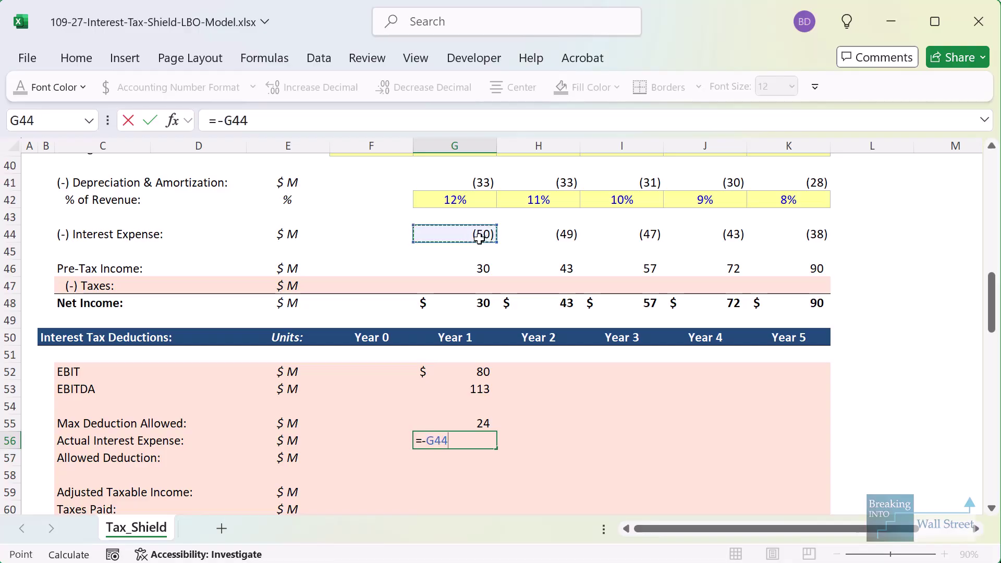
{"action": "scroll", "coordinate": [472, 239], "scroll_direction": "up", "scroll_amount": 11}
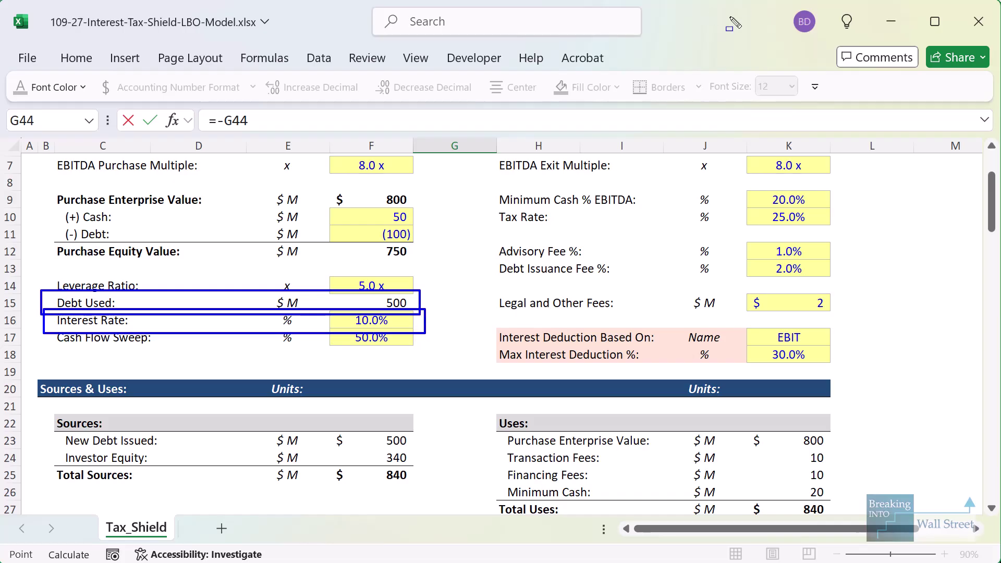
{"action": "scroll", "coordinate": [561, 258], "scroll_direction": "down", "scroll_amount": 11}
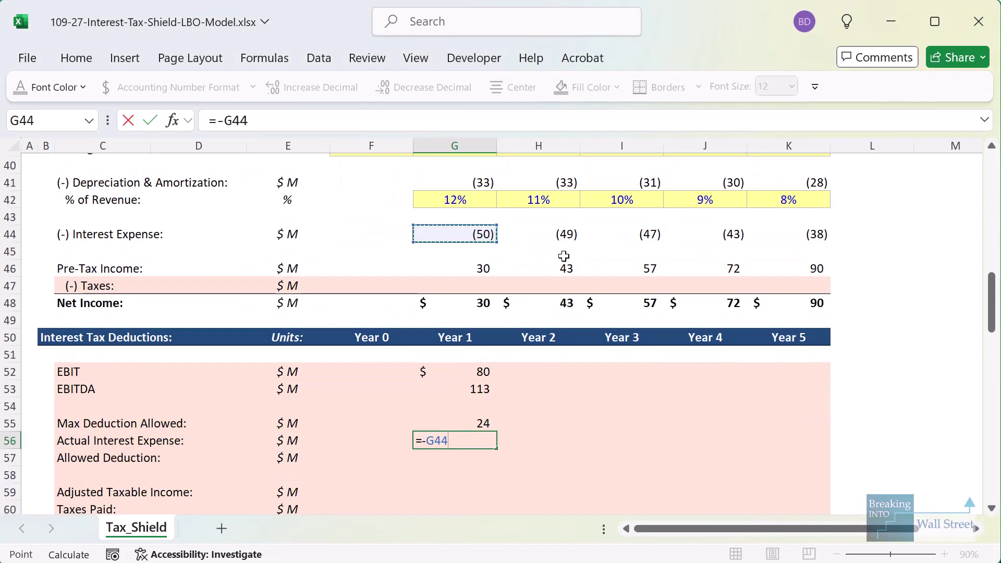
{"action": "key", "text": "ctrl+Return"}
Set Allowed Deduction in G57 to =MIN(G55,G56), giving 24.
{"action": "key", "text": "Down"}
{"action": "scroll", "coordinate": [792, 399], "scroll_direction": "down", "scroll_amount": 1}
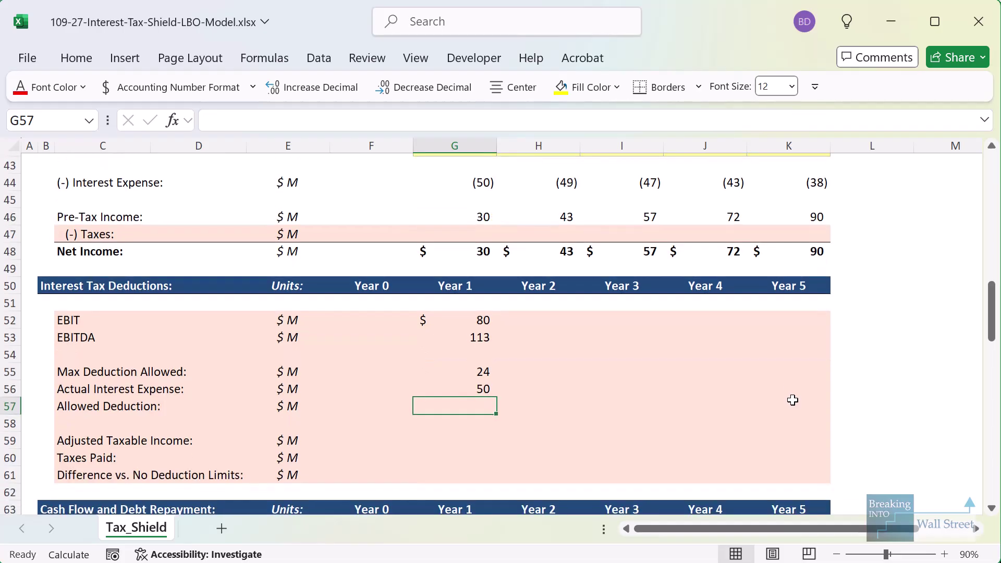
{"action": "type", "text": "=MIN("}
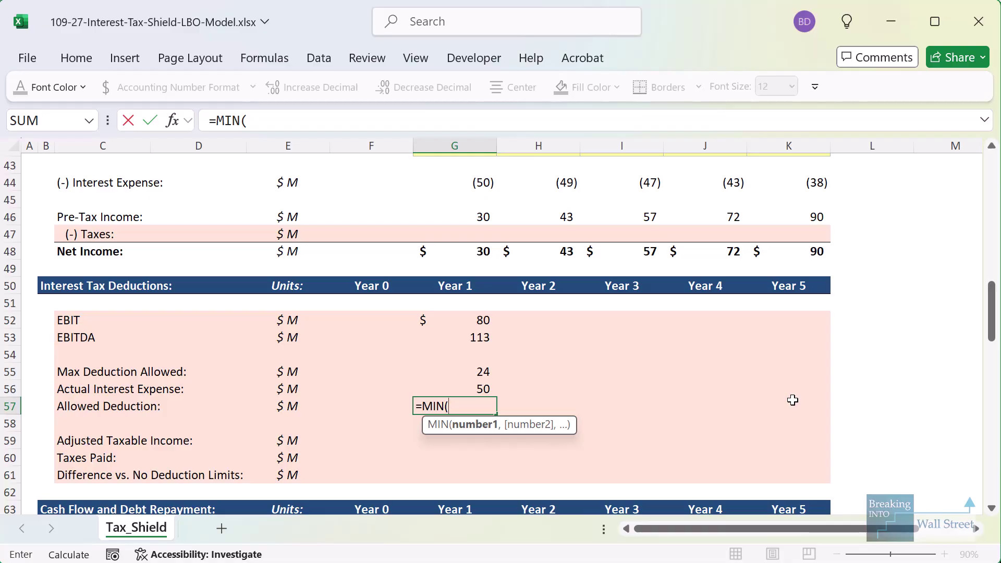
{"action": "key", "text": "Up"}
{"action": "key", "text": "Up"}
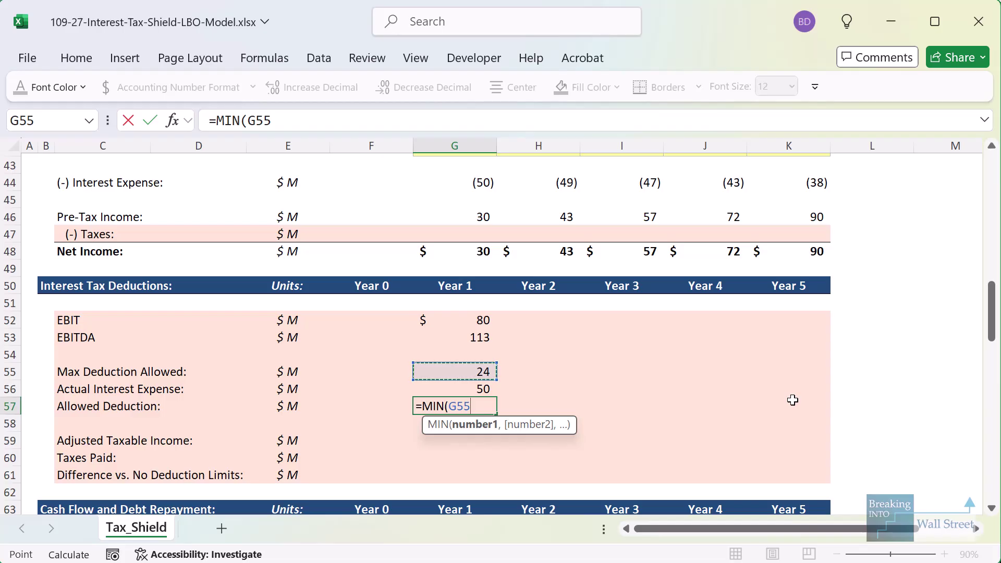
{"action": "type", "text": ","}
{"action": "key", "text": "Up"}
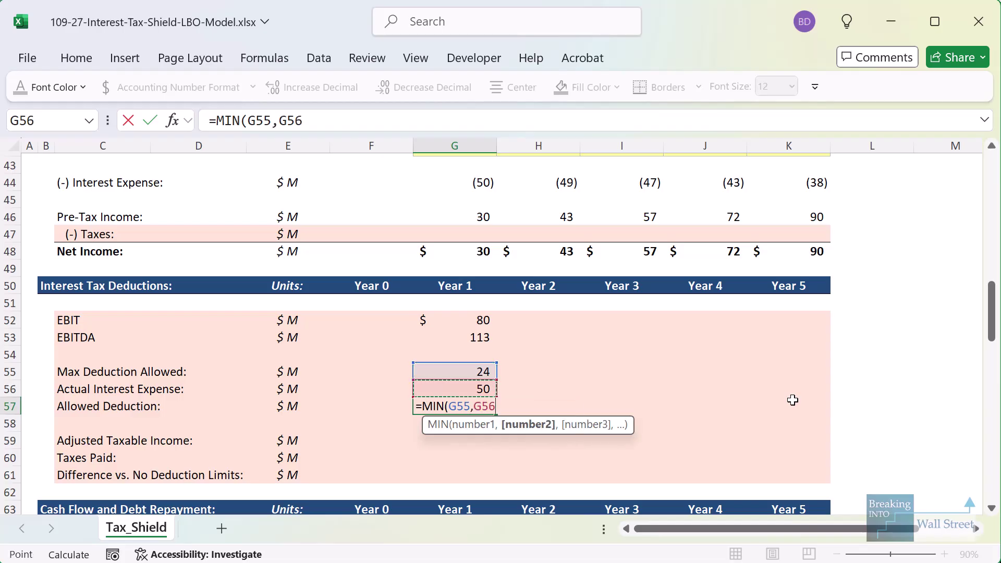
{"action": "key", "text": "ctrl+Return"}
{"action": "key", "text": "Down"}
{"action": "key", "text": "Down"}
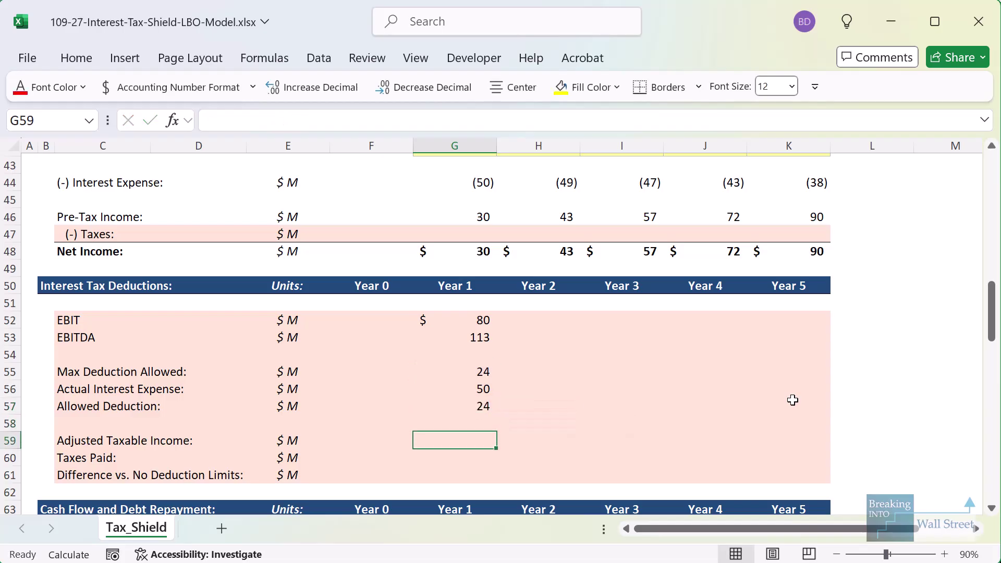
Enter Year 1 Adjusted Taxable Income in G59 as =G38+G41-G57, giving 56.
{"action": "type", "text": "="}
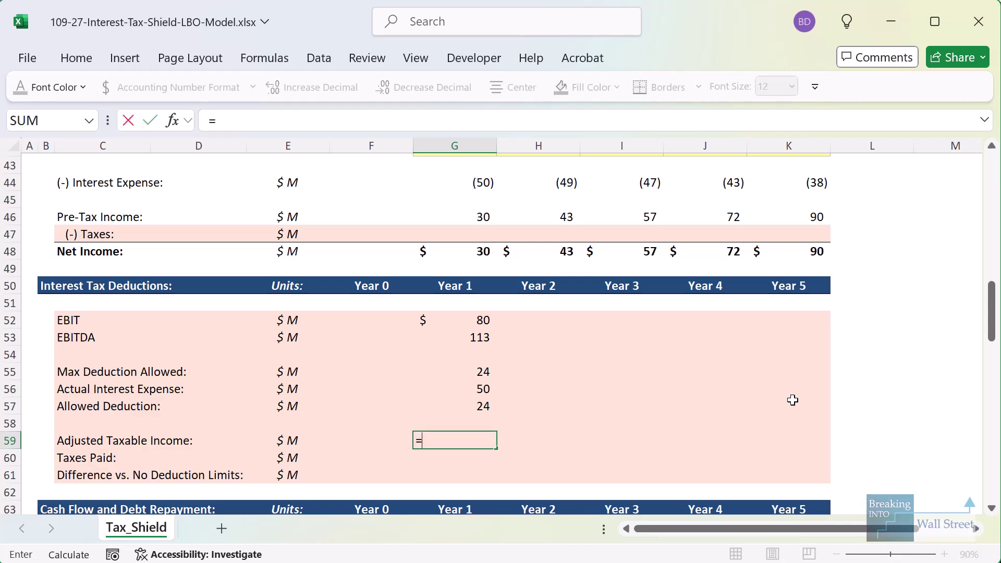
{"action": "scroll", "coordinate": [554, 308], "scroll_direction": "up", "scroll_amount": 2}
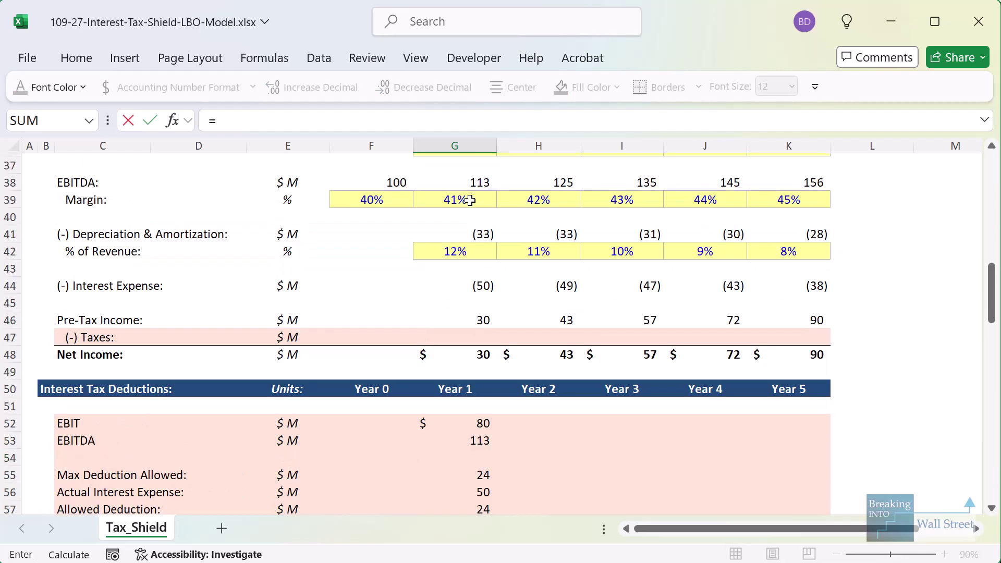
{"action": "left_click", "coordinate": [458, 166]}
{"action": "key", "text": "Down"}
{"action": "type", "text": "+"}
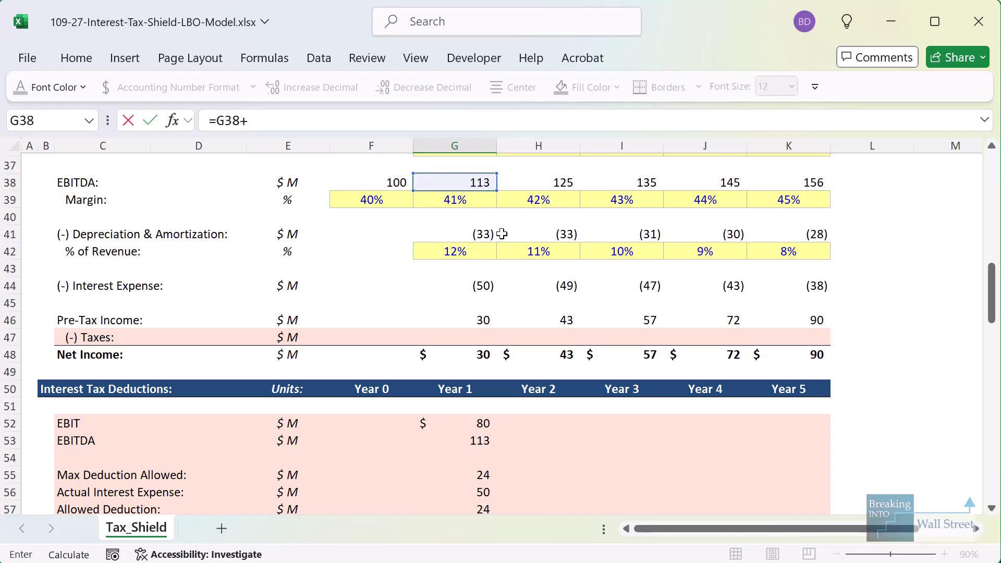
{"action": "left_click", "coordinate": [486, 227]}
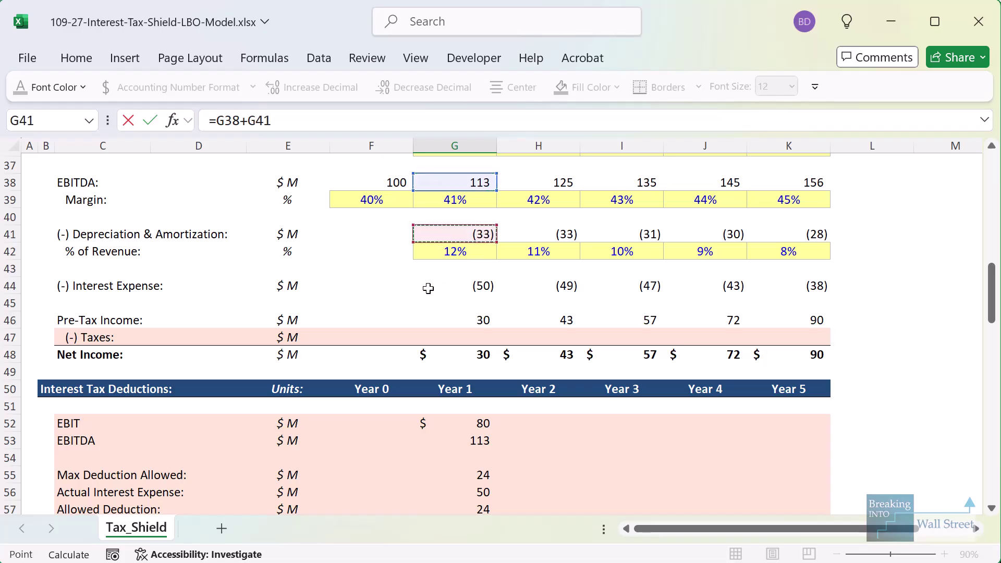
{"action": "type", "text": "+"}
{"action": "left_click", "coordinate": [469, 406]}
{"action": "scroll", "coordinate": [521, 396], "scroll_direction": "down", "scroll_amount": 1}
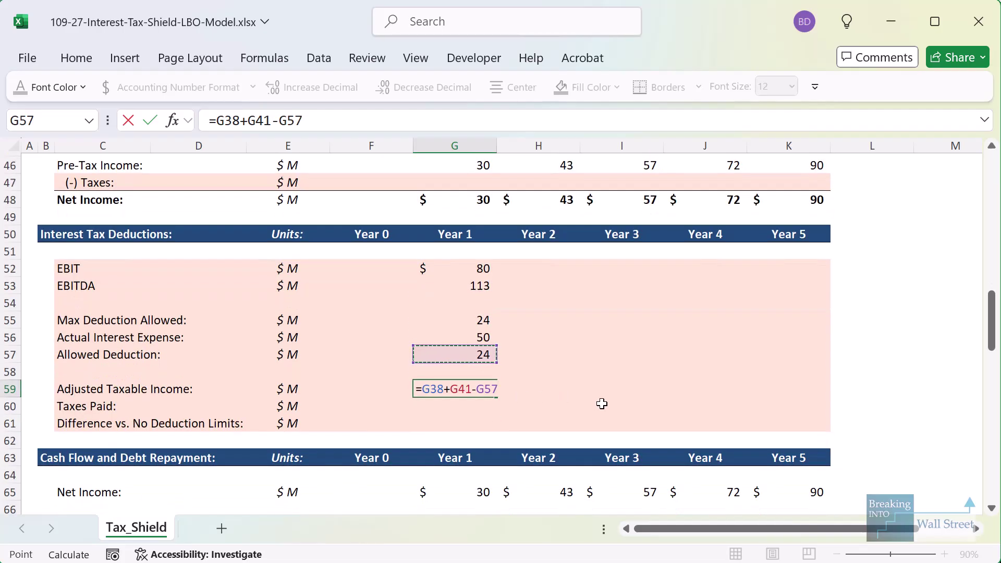
{"action": "key", "text": "Return"}
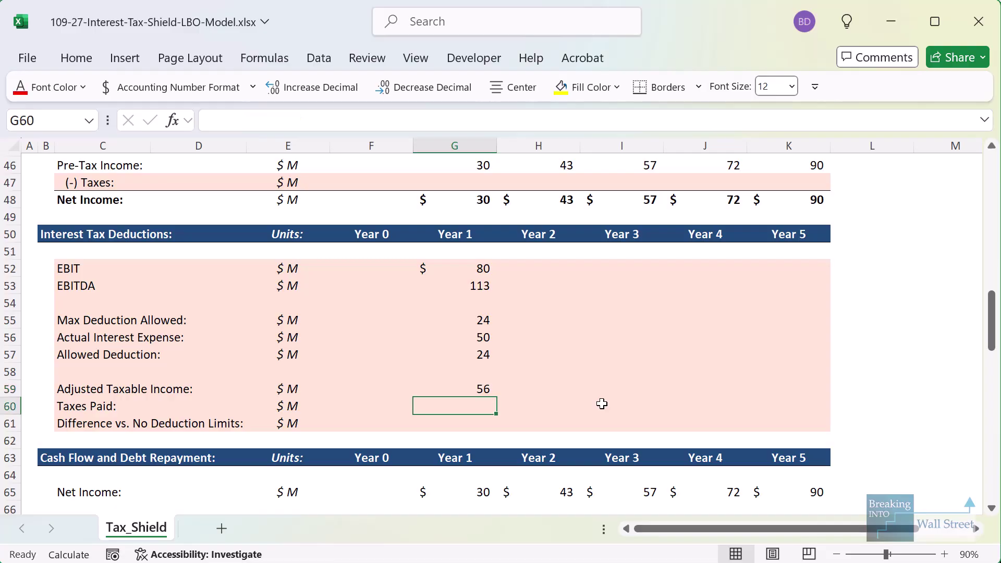
Compute Taxes Paid in G60 as =G59*$K$10, giving 14.
{"action": "type", "text": "="}
{"action": "key", "text": "Up"}
{"action": "type", "text": "*"}
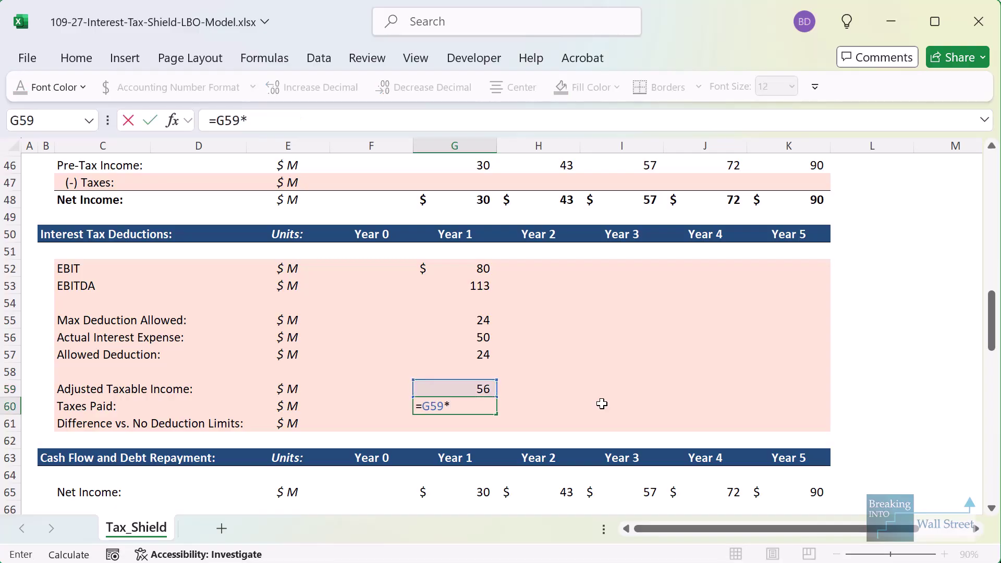
{"action": "scroll", "coordinate": [602, 404], "scroll_direction": "up", "scroll_amount": 14}
{"action": "left_click", "coordinate": [795, 269]}
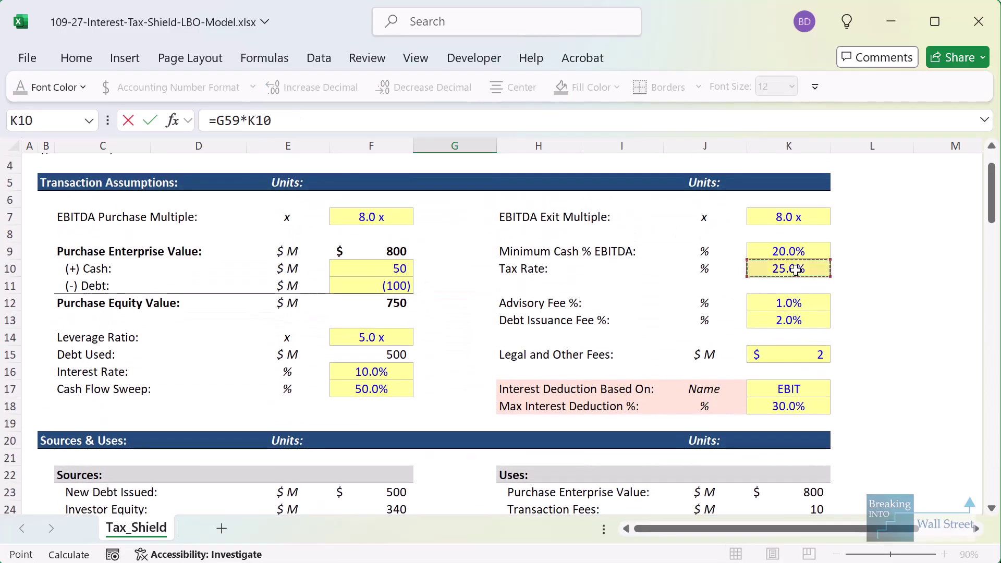
{"action": "key", "text": "F4"}
{"action": "key", "text": "ctrl+Return"}
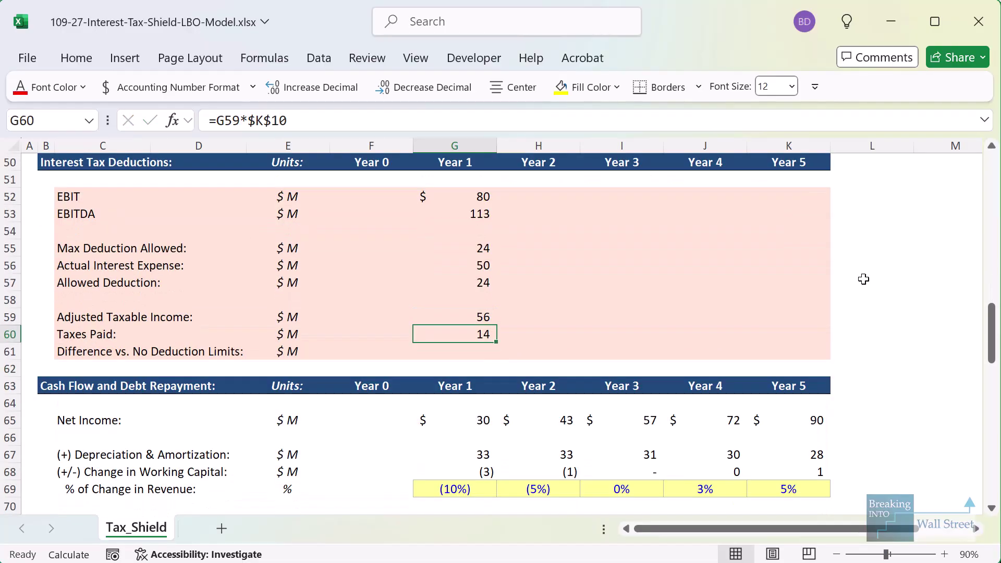
Enter Difference vs. No Deduction Limits in G61 as =G60-G46*$K$10, giving 7.
{"action": "key", "text": "Down"}
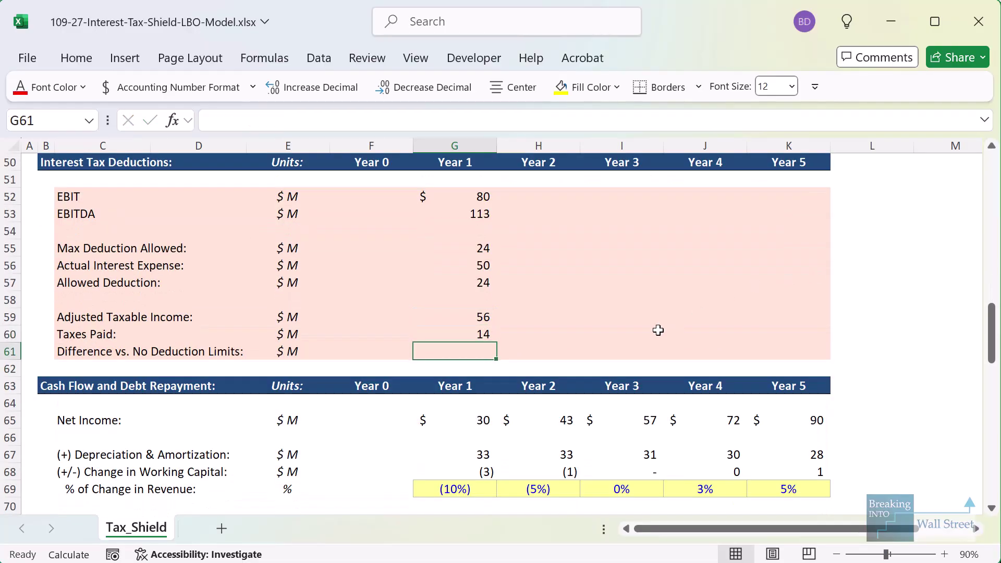
{"action": "scroll", "coordinate": [658, 330], "scroll_direction": "up", "scroll_amount": 1}
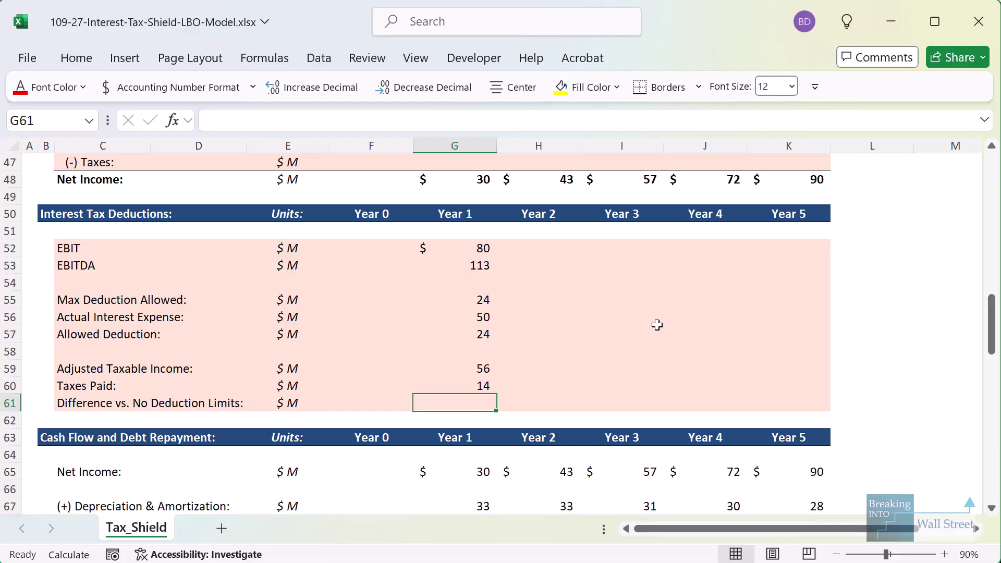
{"action": "type", "text": "="}
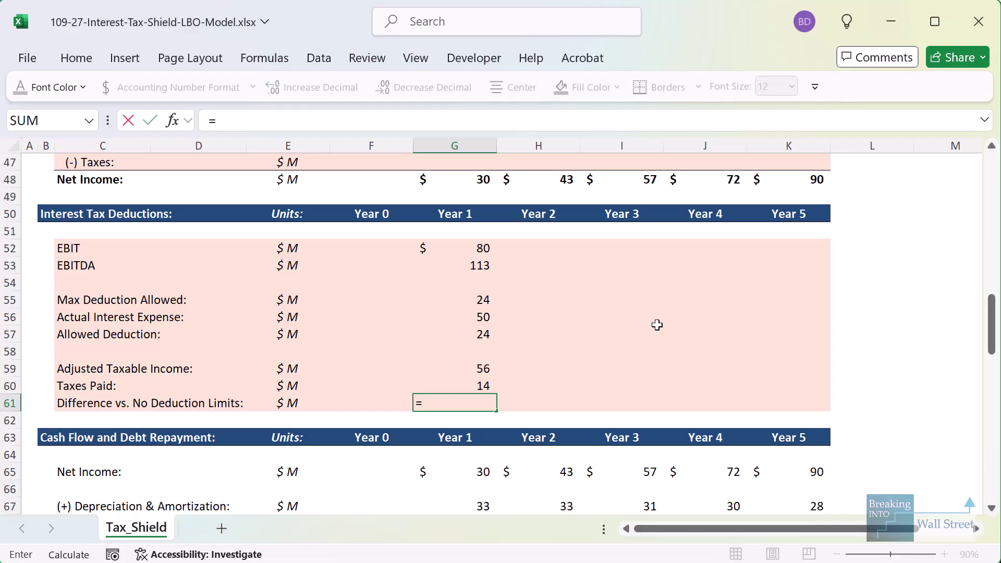
{"action": "key", "text": "Up"}
{"action": "key", "text": "Up"}
{"action": "key", "text": "Down"}
{"action": "type", "text": "-"}
{"action": "scroll", "coordinate": [623, 313], "scroll_direction": "up", "scroll_amount": 1}
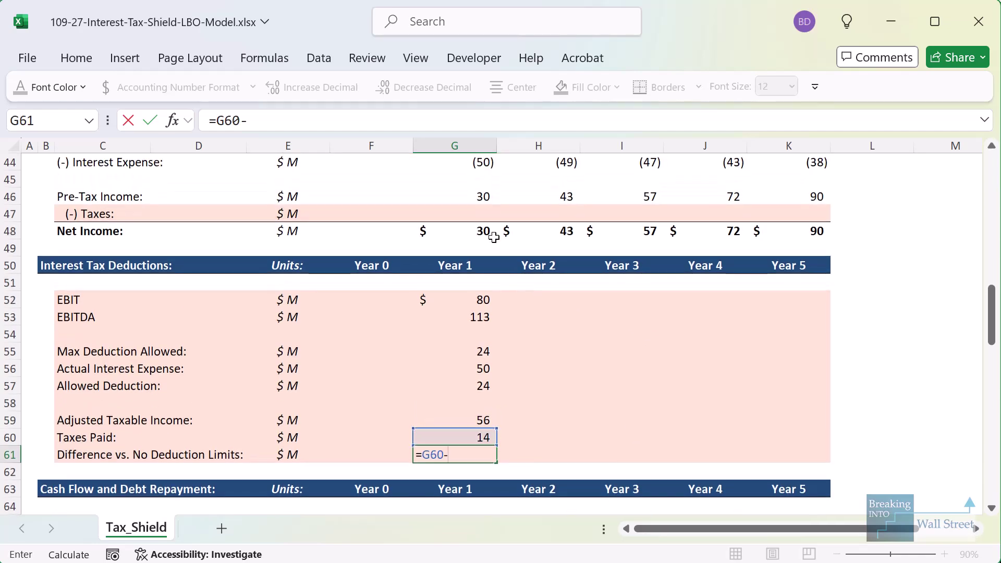
{"action": "left_click", "coordinate": [485, 198]}
{"action": "type", "text": "*"}
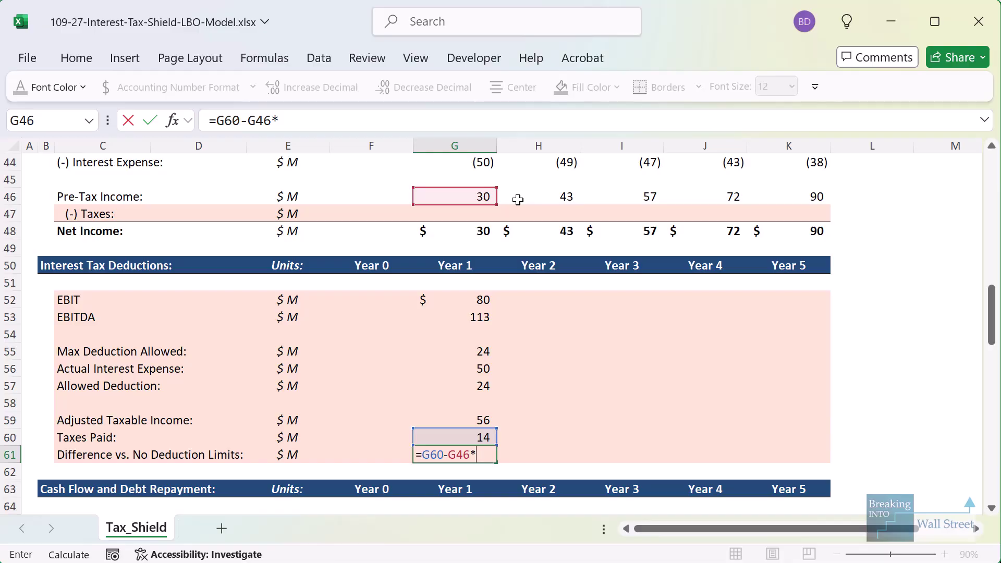
{"action": "scroll", "coordinate": [518, 199], "scroll_direction": "up", "scroll_amount": 13}
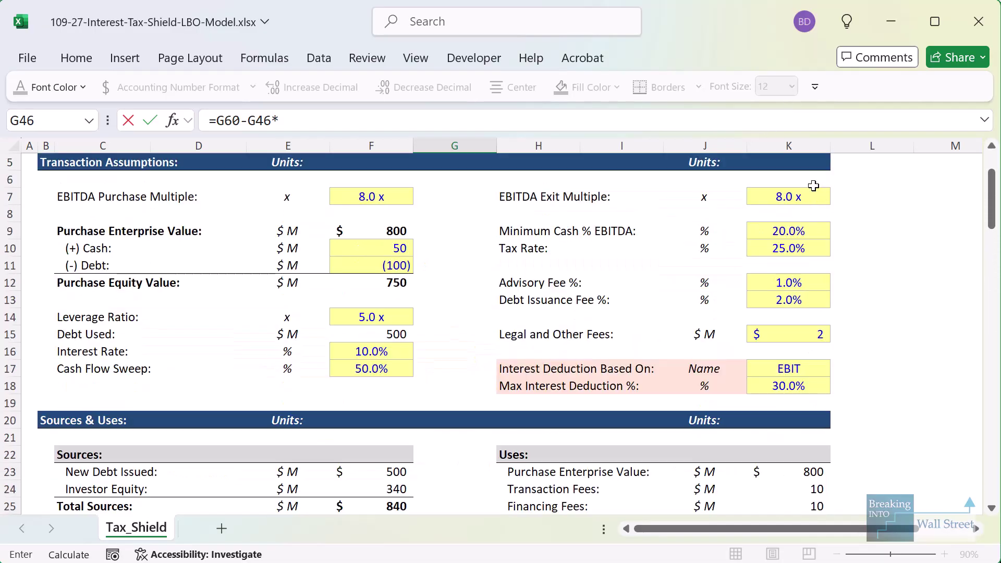
{"action": "left_click", "coordinate": [813, 248]}
{"action": "key", "text": "F4"}
{"action": "key", "text": "ctrl+Return"}
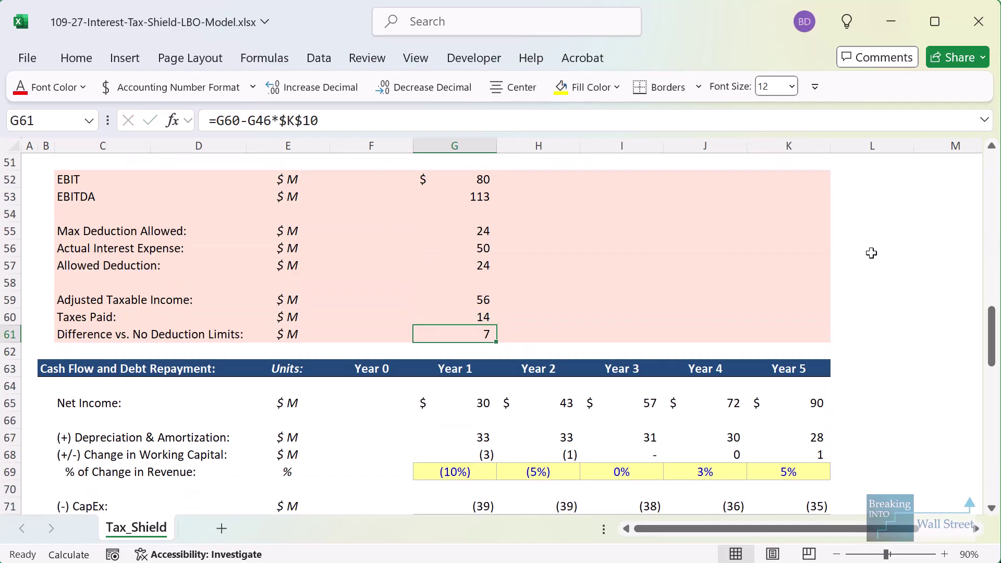
Copy G52:G61 and paste formulas only into Years 2–5 (H52:K61).
{"action": "scroll", "coordinate": [724, 325], "scroll_direction": "up", "scroll_amount": 1}
{"action": "mouse_move", "coordinate": [50, 359]}
{"action": "left_mouse_down"}
{"action": "mouse_move", "coordinate": [537, 419]}
{"action": "mouse_move", "coordinate": [574, 404]}
{"action": "mouse_move", "coordinate": [878, 403]}
{"action": "left_mouse_up"}
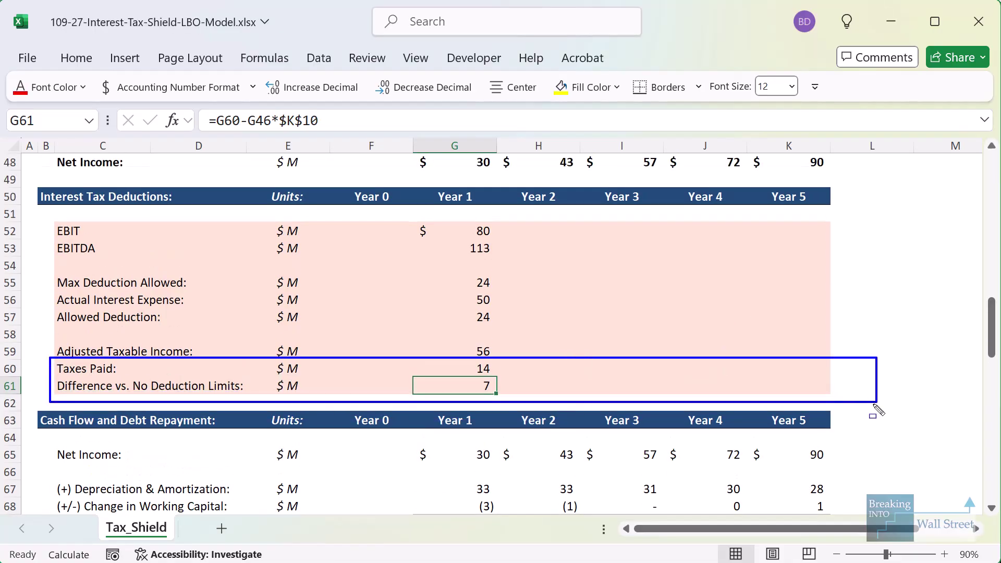
{"action": "key", "text": "Escape"}
{"action": "left_click", "coordinate": [458, 248]}
{"action": "left_click_drag", "start_coordinate": [467, 231], "coordinate": [472, 238]}
{"action": "key", "text": "shift+Down"}
{"action": "key", "text": "shift+Down"}
{"action": "key", "text": "shift+Down"}
{"action": "key", "text": "shift+Down"}
{"action": "key", "text": "shift+Down"}
{"action": "key", "text": "shift+Down"}
{"action": "key", "text": "ctrl+c"}
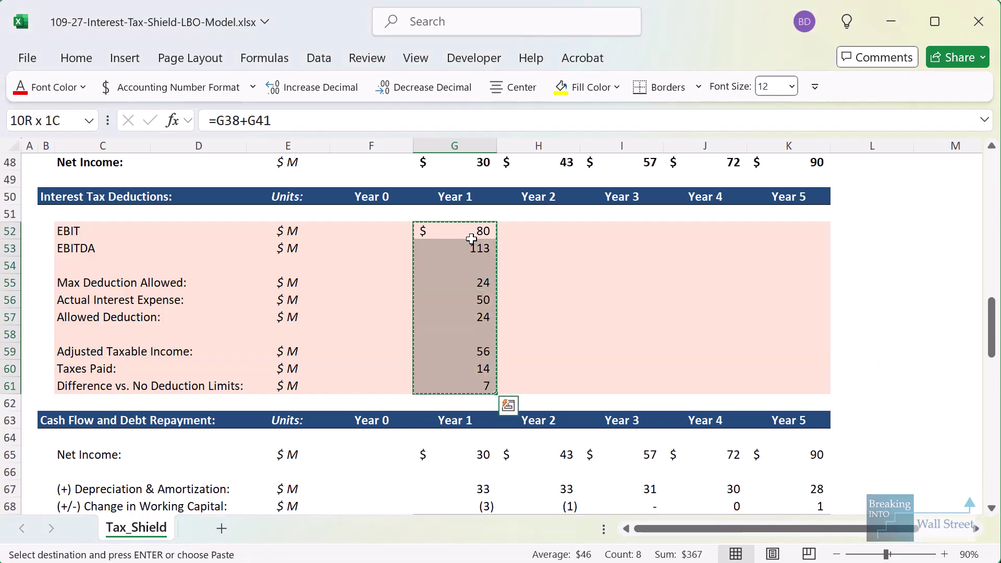
{"action": "key", "text": "shift+Right"}
{"action": "key", "text": "shift+Right"}
{"action": "key", "text": "shift+Right"}
{"action": "key", "text": "shift+Right"}
{"action": "key", "text": "alt+e"}
{"action": "key", "text": "s"}
{"action": "key", "text": "f"}
{"action": "key", "text": "Return"}
Link Year 1 Taxes in G47 to negative Taxes Paid with =-G60.
{"action": "scroll", "coordinate": [472, 239], "scroll_direction": "up", "scroll_amount": 2}
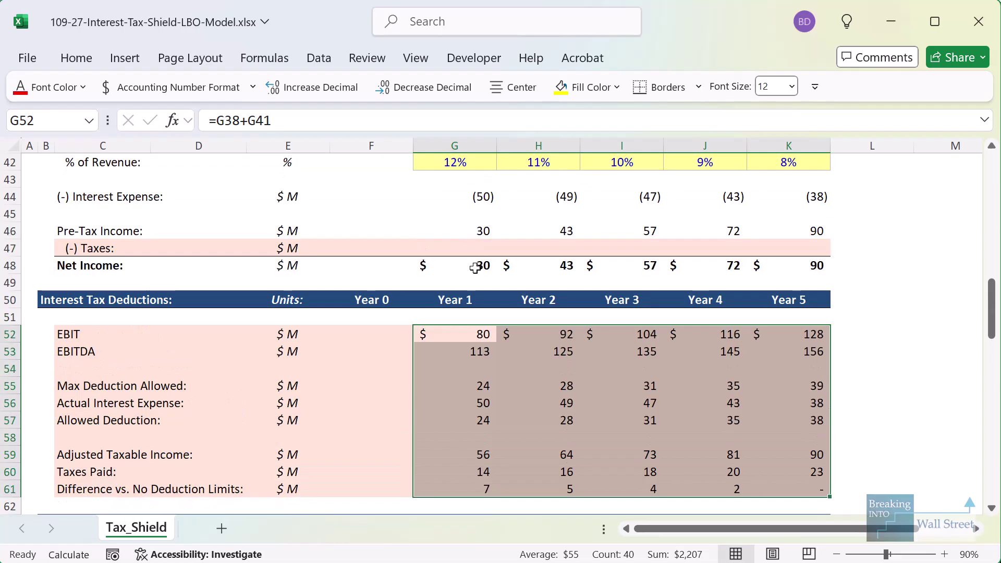
{"action": "left_click", "coordinate": [484, 245]}
{"action": "type", "text": "=-"}
{"action": "scroll", "coordinate": [484, 245], "scroll_direction": "down", "scroll_amount": 2}
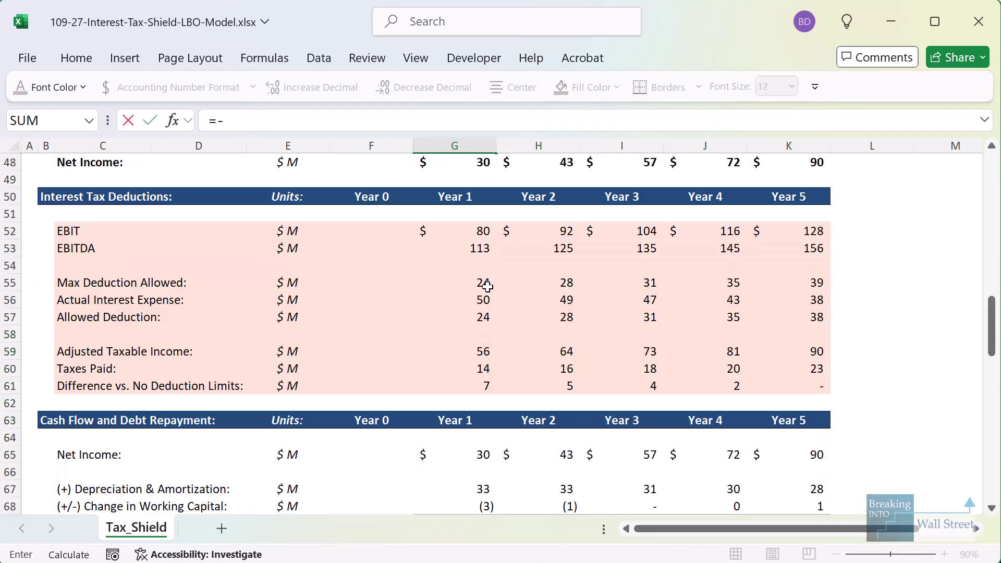
{"action": "left_click", "coordinate": [459, 371]}
{"action": "key", "text": "ctrl+Return"}
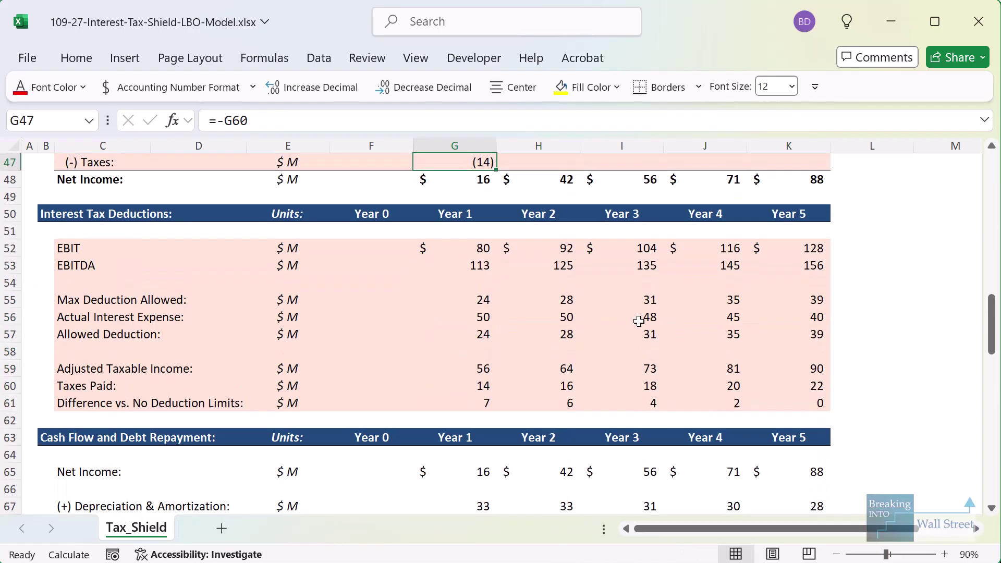
Copy the taxes formula across G47:K47, bringing Net Income to 16 through 62.
{"action": "scroll", "coordinate": [644, 317], "scroll_direction": "up", "scroll_amount": 1}
{"action": "key", "text": "ctrl+c"}
{"action": "key", "text": "shift+Right"}
{"action": "key", "text": "shift+Right"}
{"action": "key", "text": "shift+Right"}
{"action": "key", "text": "shift+Right"}
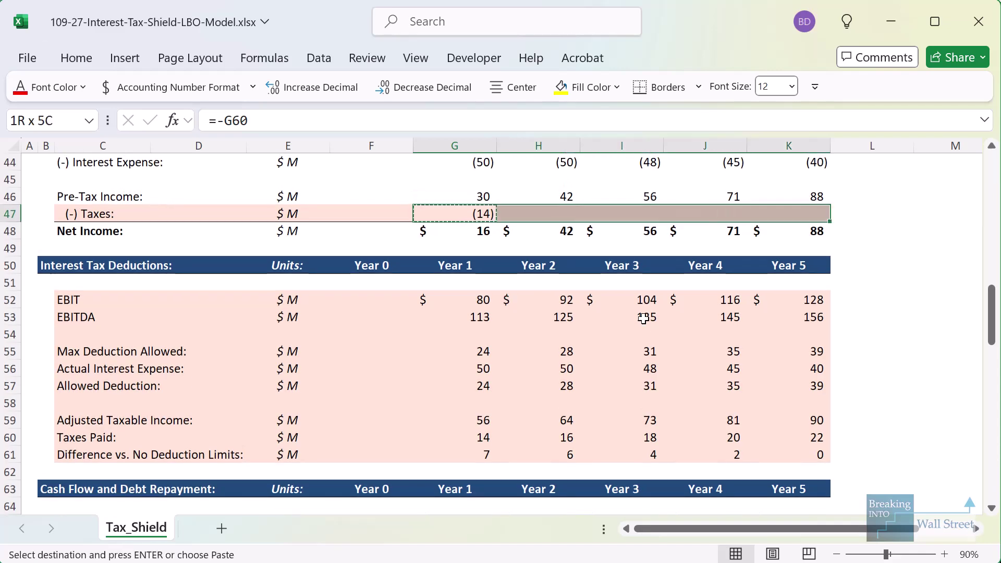
{"action": "key", "text": "ctrl+v"}
{"action": "key", "text": "Escape"}
{"action": "left_click", "coordinate": [544, 401]}
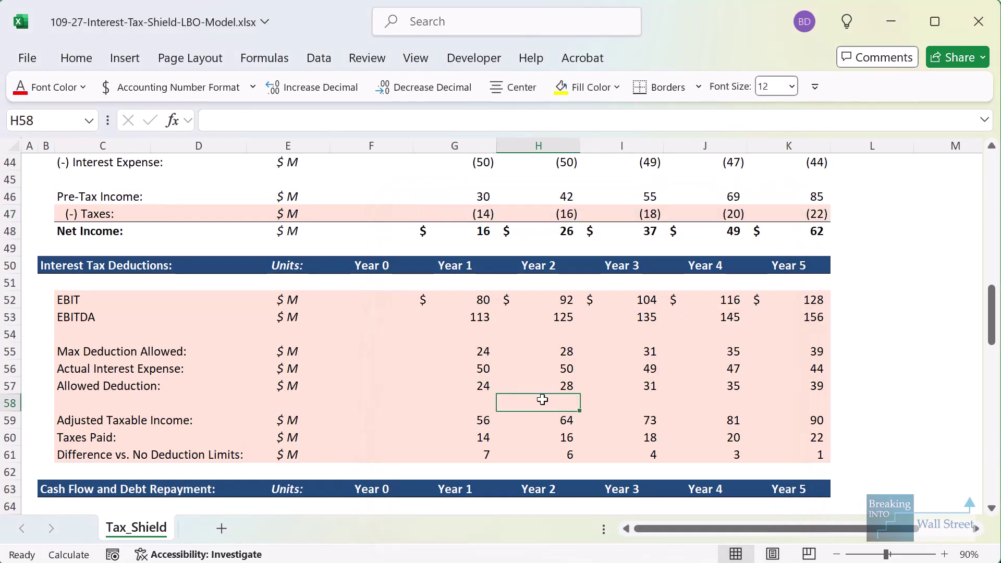
{"action": "scroll", "coordinate": [489, 390], "scroll_direction": "down", "scroll_amount": 10}
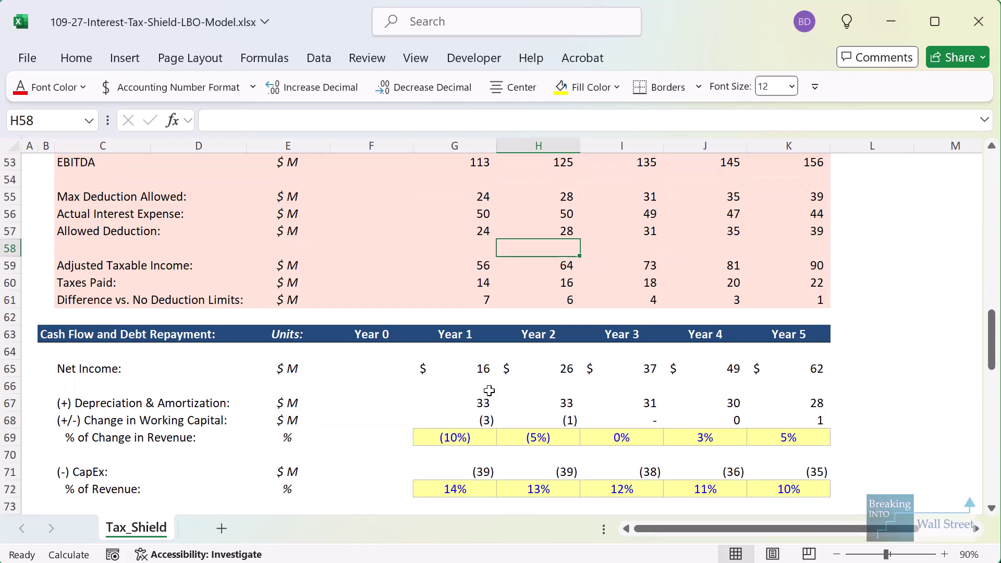
Scroll to the IRR sensitivity tables and save the workbook.
{"action": "scroll", "coordinate": [489, 389], "scroll_direction": "down", "scroll_amount": 7}
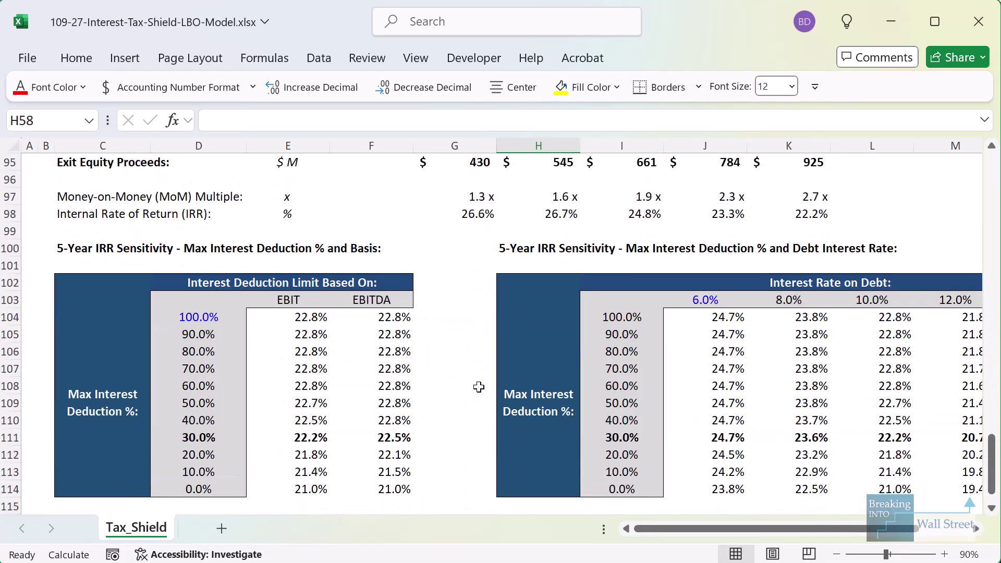
{"action": "left_click", "coordinate": [299, 369]}
{"action": "left_click", "coordinate": [475, 390]}
{"action": "scroll", "coordinate": [474, 390], "scroll_direction": "down", "scroll_amount": 1}
{"action": "left_click", "coordinate": [460, 469]}
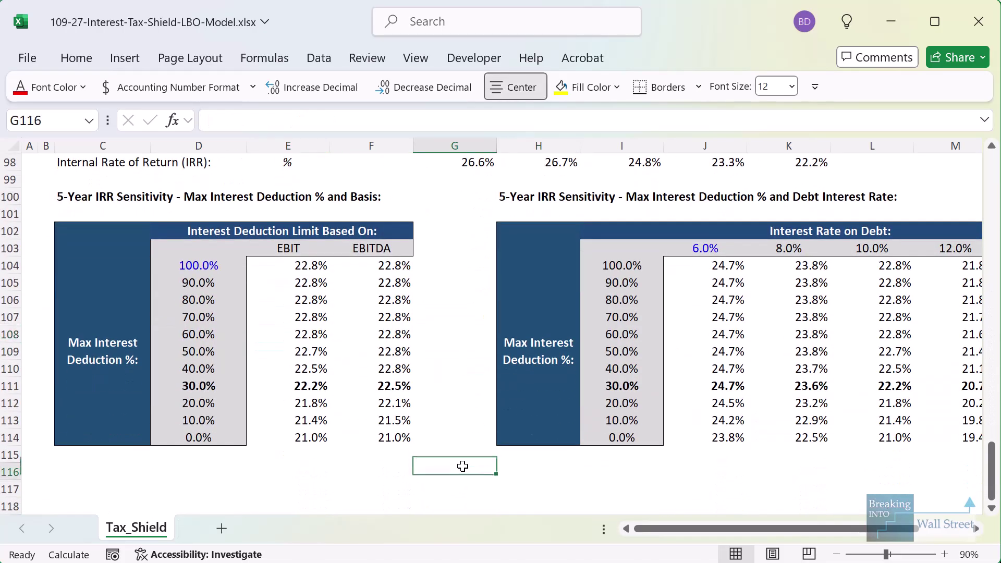
{"action": "key", "text": "ctrl+s"}
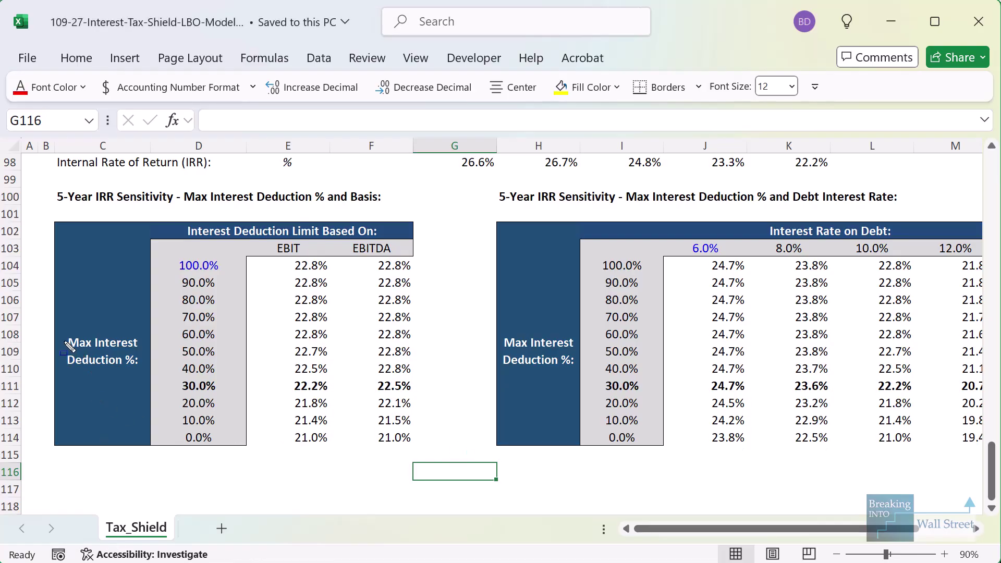
Highlight the 5-year IRRs: 22.2% at a 30% EBIT cap, 22.5% on EBITDA, 21.0% at 0%.
{"action": "mouse_move", "coordinate": [163, 417]}
{"action": "left_mouse_down"}
{"action": "mouse_move", "coordinate": [219, 454]}
{"action": "mouse_move", "coordinate": [254, 458]}
{"action": "left_mouse_up"}
{"action": "mouse_move", "coordinate": [160, 247]}
{"action": "left_mouse_down"}
{"action": "mouse_move", "coordinate": [241, 290]}
{"action": "mouse_move", "coordinate": [247, 281]}
{"action": "left_mouse_up"}
{"action": "mouse_move", "coordinate": [250, 239]}
{"action": "left_mouse_down"}
{"action": "mouse_move", "coordinate": [415, 490]}
{"action": "mouse_move", "coordinate": [335, 465]}
{"action": "mouse_move", "coordinate": [343, 459]}
{"action": "left_mouse_up"}
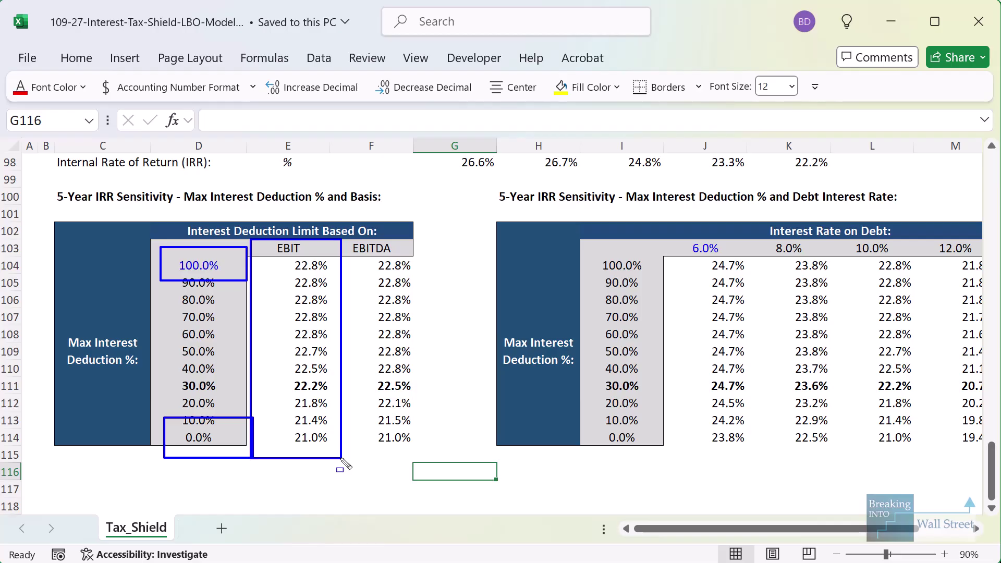
{"action": "left_click_drag", "start_coordinate": [351, 449], "coordinate": [437, 251]}
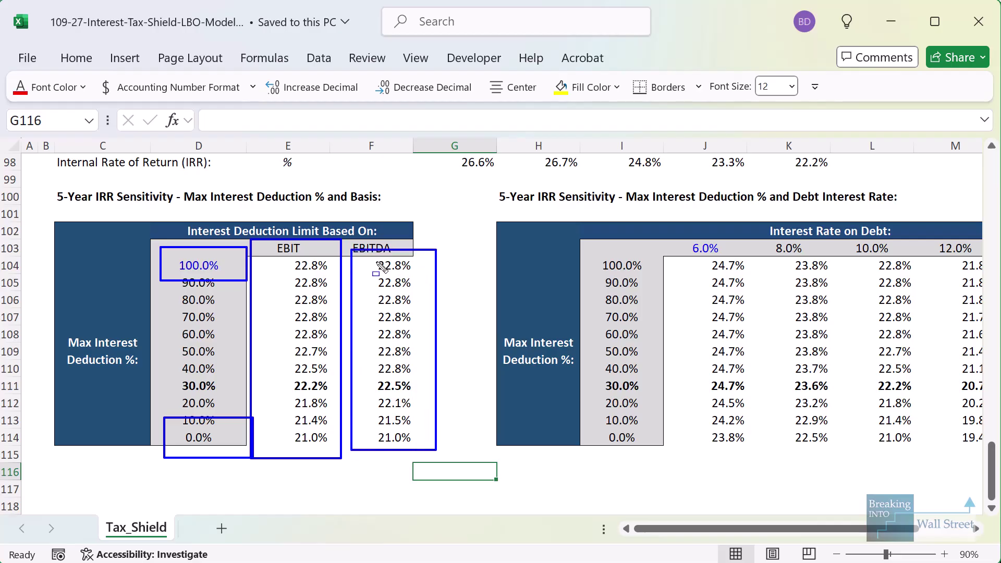
{"action": "key", "text": "Escape"}
{"action": "scroll", "coordinate": [592, 353], "scroll_direction": "up", "scroll_amount": 1}
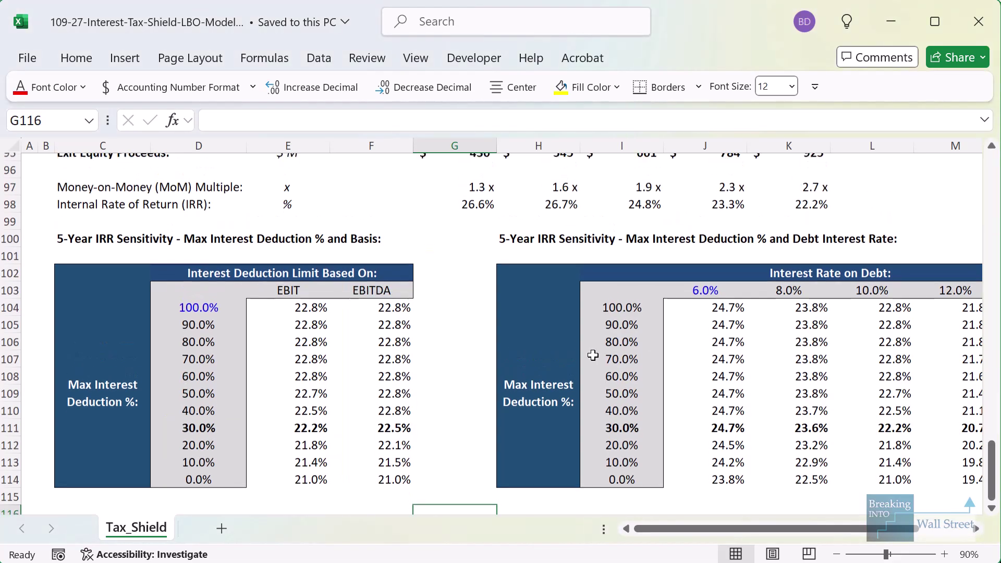
{"action": "left_click", "coordinate": [591, 373]}
{"action": "key", "text": "Right"}
{"action": "key", "text": "Right"}
{"action": "key", "text": "Right"}
{"action": "key", "text": "Right"}
{"action": "key", "text": "Right"}
{"action": "key", "text": "Right"}
{"action": "key", "text": "Right"}
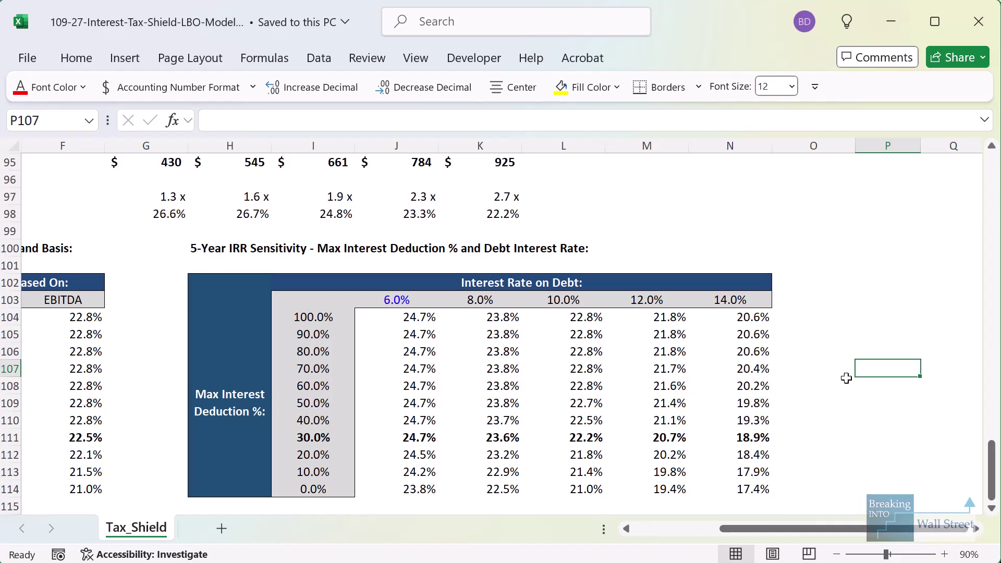
{"action": "scroll", "coordinate": [845, 377], "scroll_direction": "down", "scroll_amount": 1}
{"action": "left_click_drag", "start_coordinate": [704, 235], "coordinate": [792, 461]}
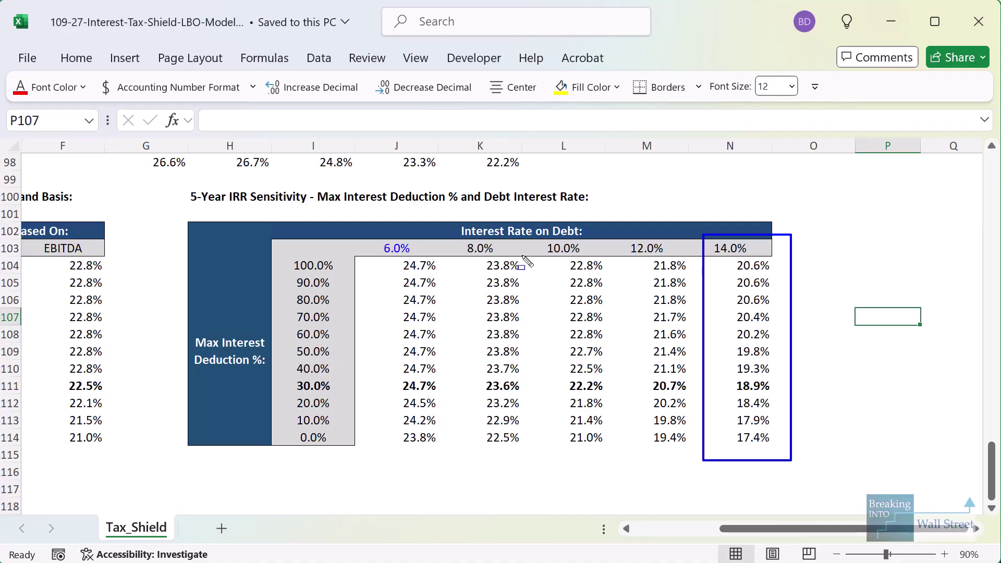
{"action": "mouse_move", "coordinate": [369, 226]}
{"action": "left_mouse_down"}
{"action": "mouse_move", "coordinate": [447, 409]}
{"action": "mouse_move", "coordinate": [449, 455]}
{"action": "left_mouse_up"}
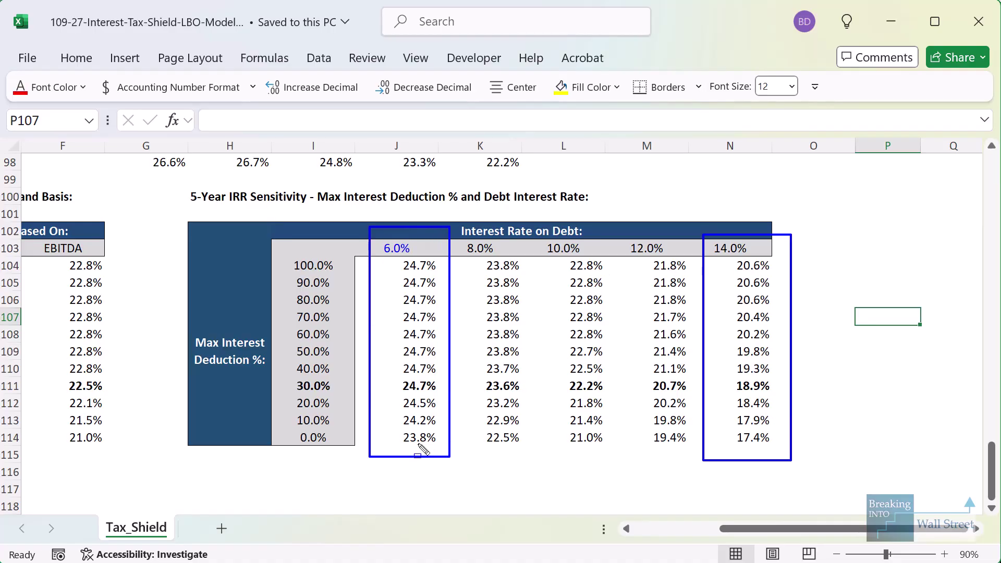
{"action": "key", "text": "Escape"}
{"action": "left_click", "coordinate": [413, 266]}
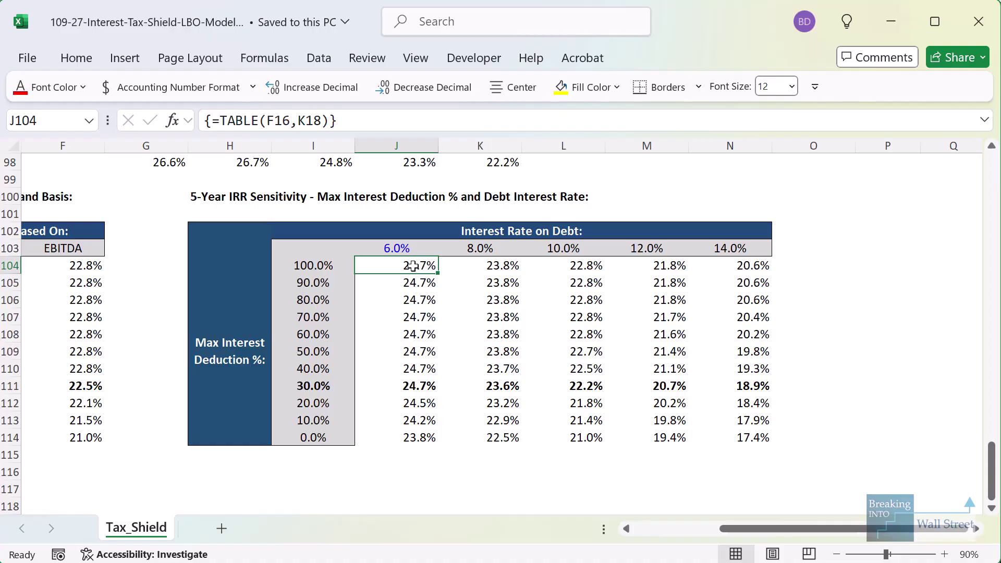
{"action": "key", "text": "Left"}
{"action": "key", "text": "Left"}
{"action": "key", "text": "Left"}
{"action": "key", "text": "Left"}
{"action": "key", "text": "Left"}
{"action": "key", "text": "Left"}
{"action": "key", "text": "Left"}
{"action": "key", "text": "Left"}
{"action": "key", "text": "Left"}
{"action": "key", "text": "Right"}
{"action": "scroll", "coordinate": [415, 265], "scroll_direction": "up", "scroll_amount": 2}
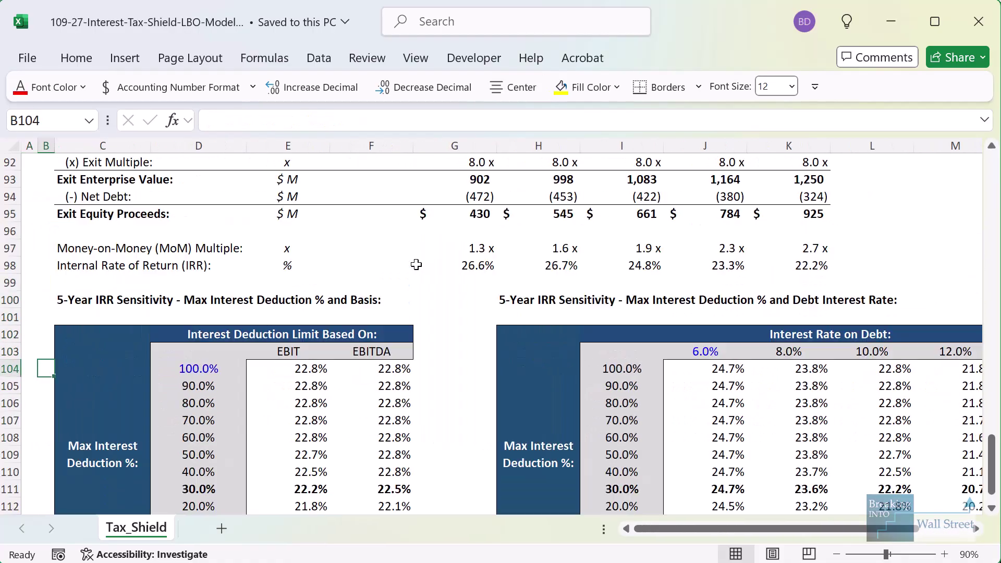
{"action": "left_click", "coordinate": [65, 299]}
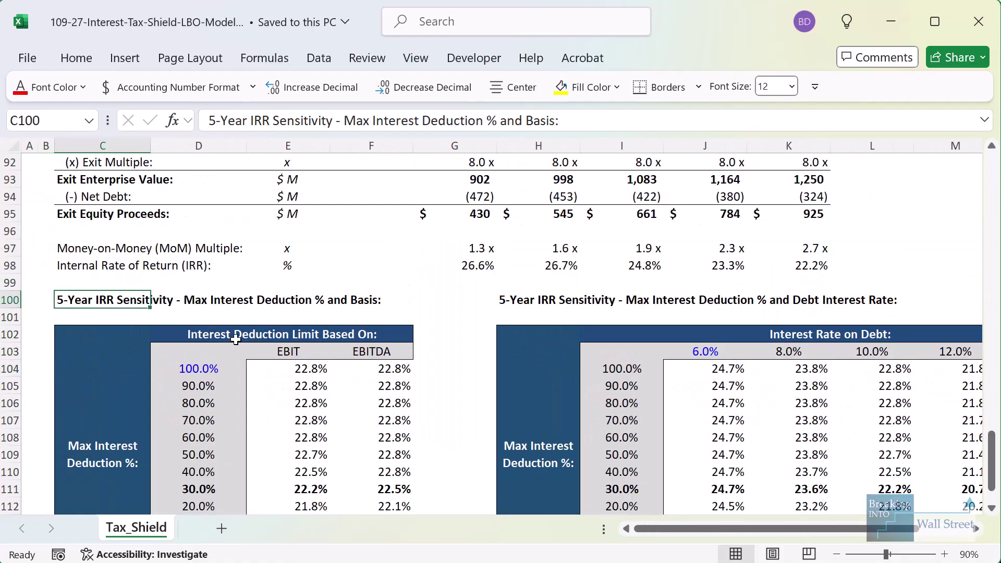
{"action": "scroll", "coordinate": [240, 334], "scroll_direction": "up", "scroll_amount": 14}
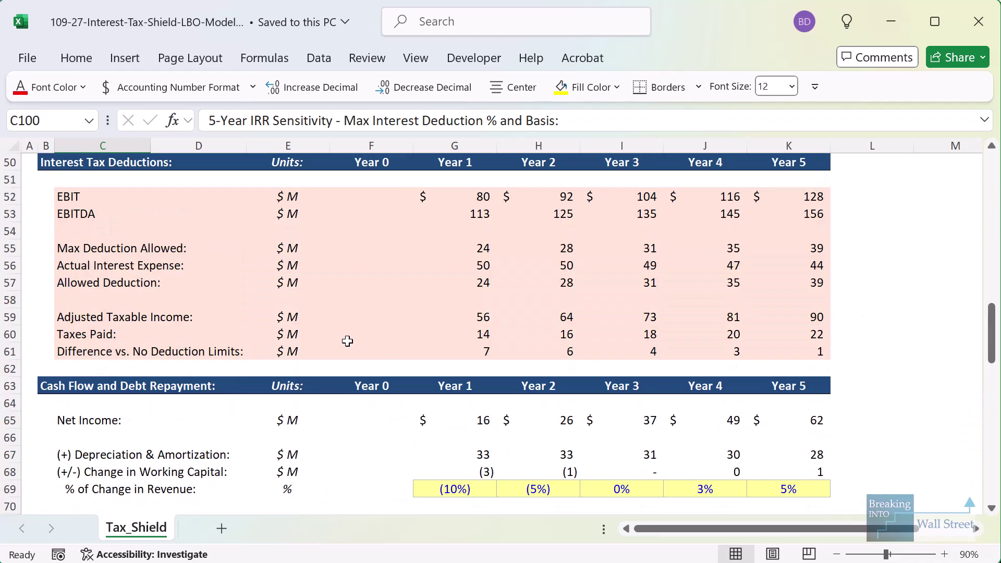
{"action": "scroll", "coordinate": [152, 281], "scroll_direction": "up", "scroll_amount": 1}
{"action": "left_click_drag", "start_coordinate": [26, 192], "coordinate": [840, 413]}
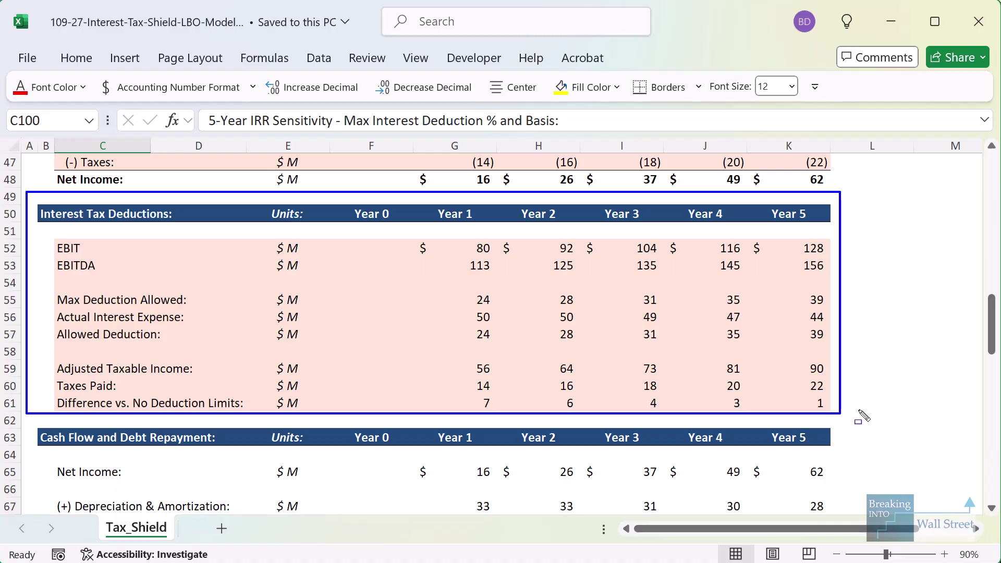
Advance to slide 8 and reveal the Important Assumptions, Less Important and Why bullets.
{"action": "key", "text": "Escape"}
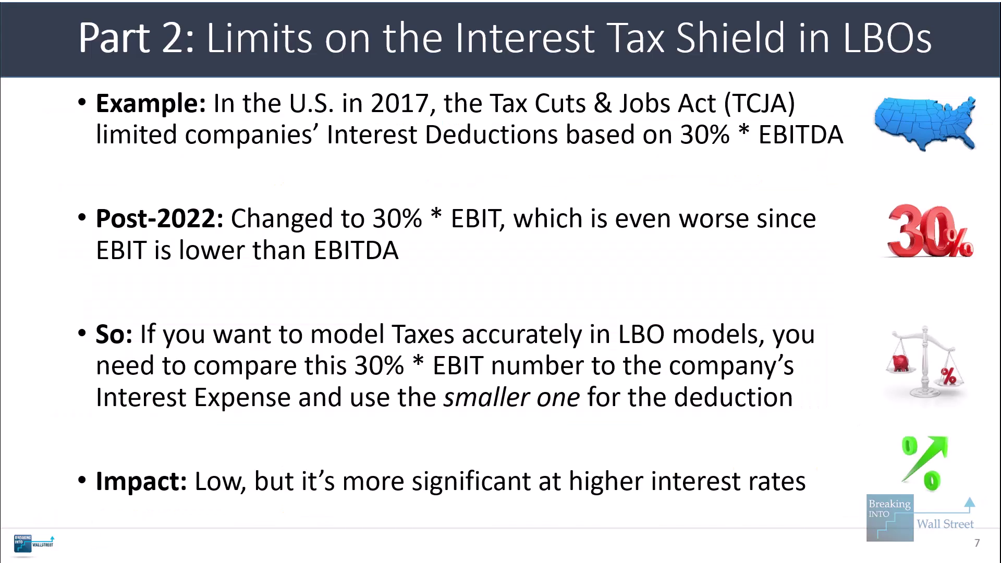
{"action": "key", "text": "Right"}
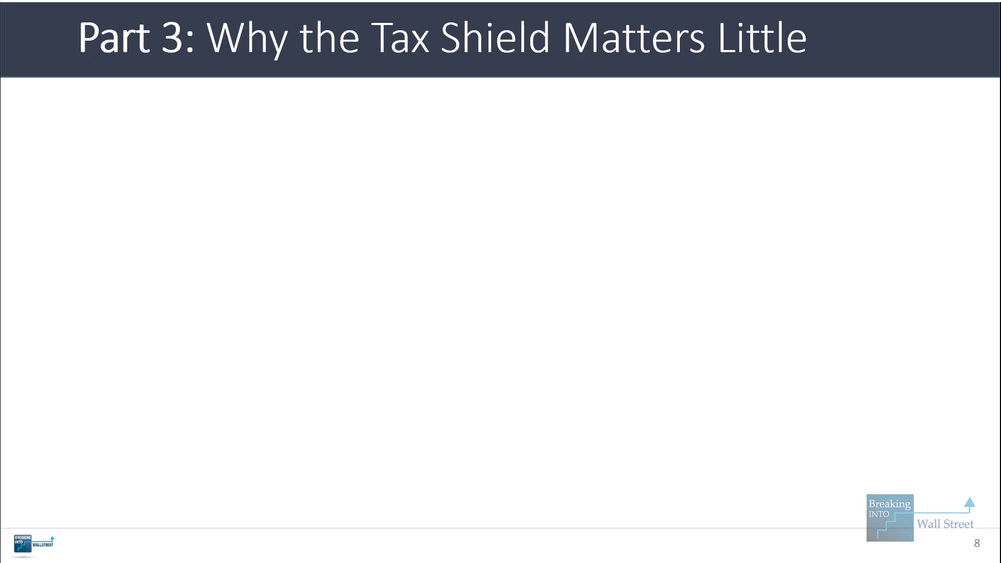
{"action": "key", "text": "Right"}
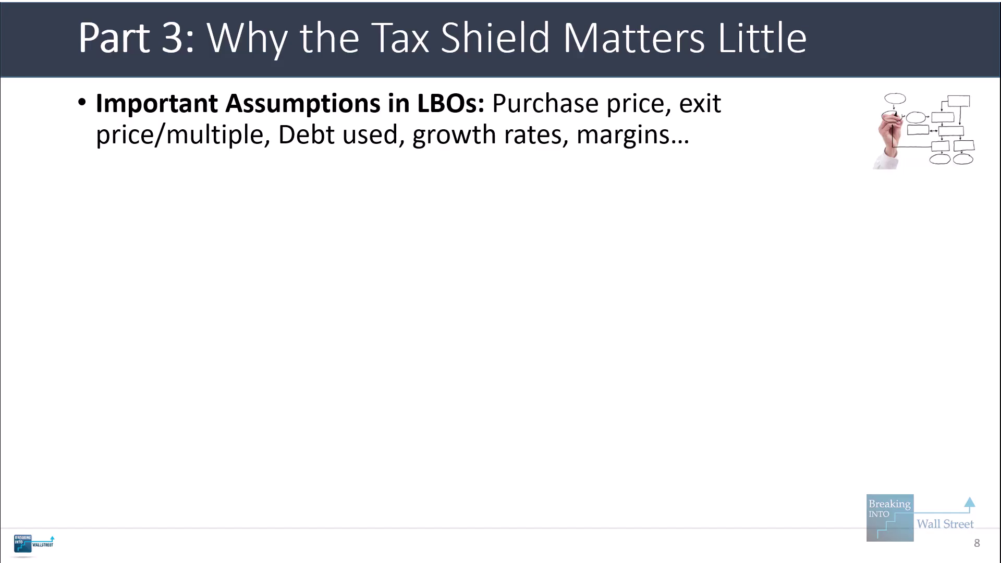
{"action": "key", "text": "Right"}
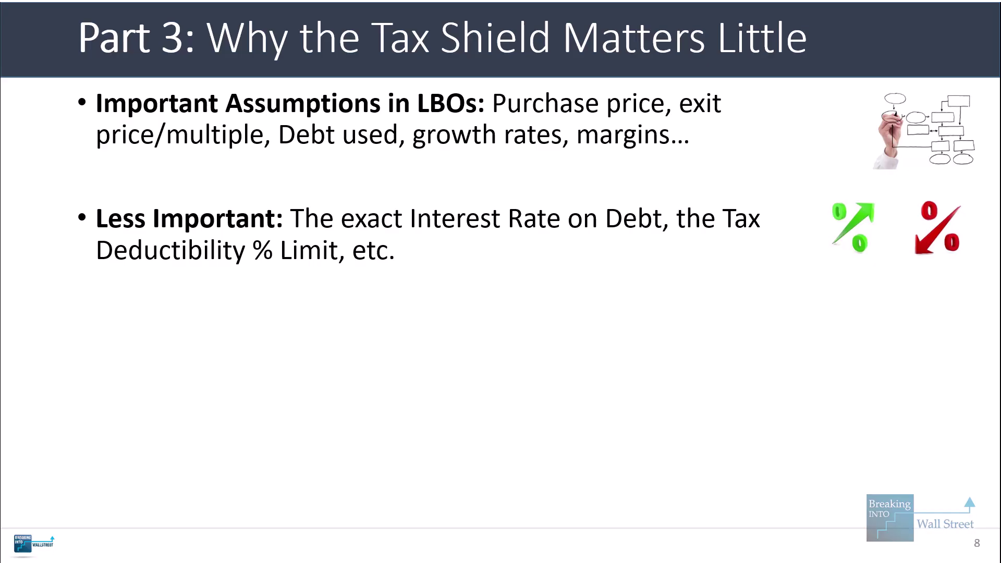
{"action": "key", "text": "Right"}
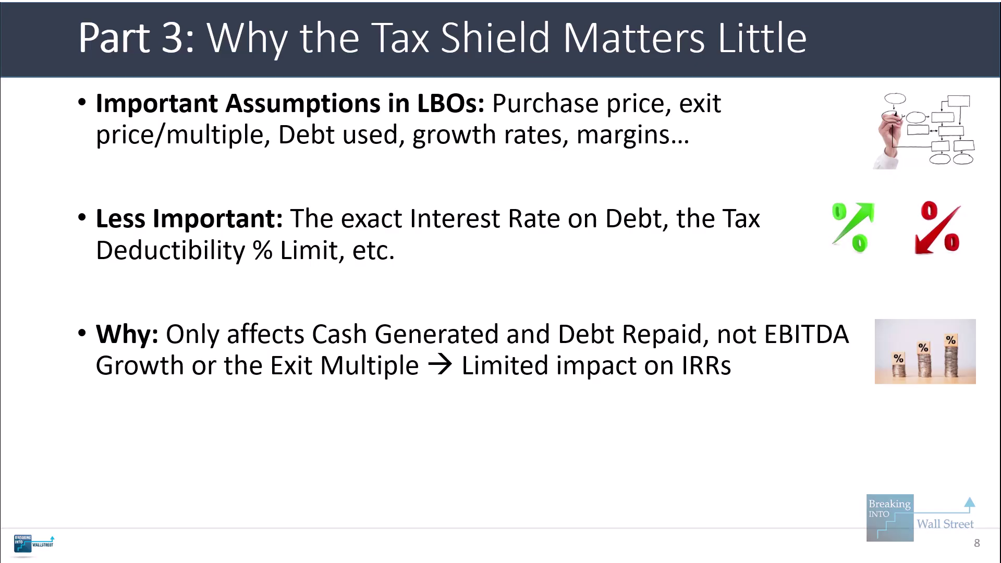
Annotate Cash Generated and Debt Repaid, EBITDA, and the limited-IRR-impact line, then reveal the next bullet.
{"action": "left_click_drag", "start_coordinate": [300, 306], "coordinate": [714, 352]}
{"action": "key", "text": "e"}
{"action": "left_click_drag", "start_coordinate": [762, 317], "coordinate": [885, 356]}
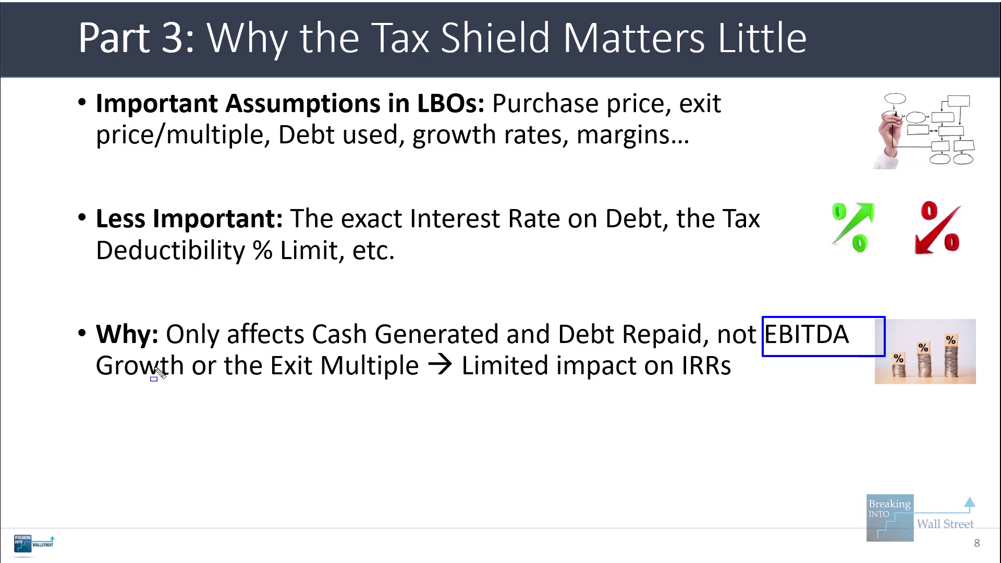
{"action": "left_click_drag", "start_coordinate": [84, 341], "coordinate": [773, 396]}
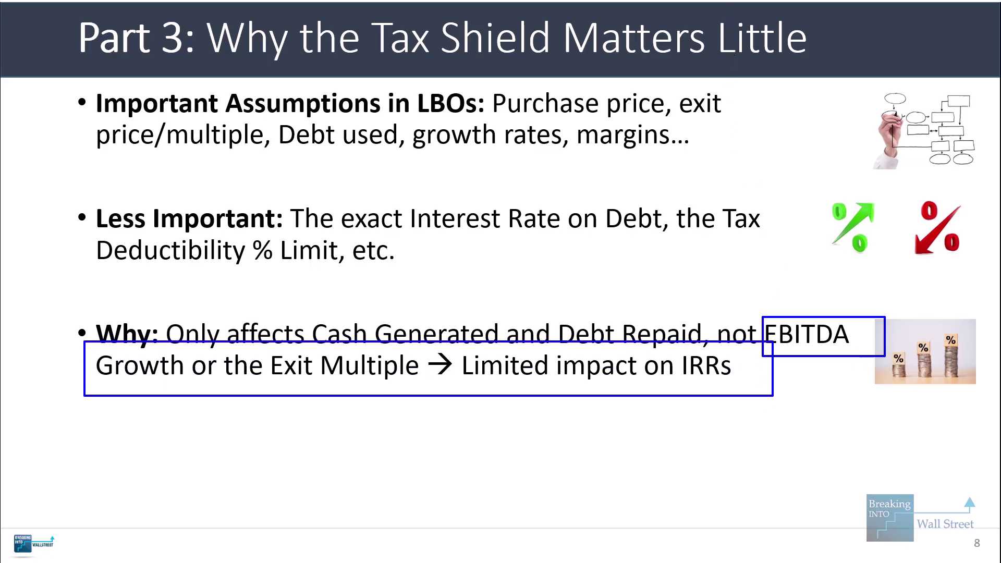
{"action": "key", "text": "e"}
{"action": "key", "text": "Right"}
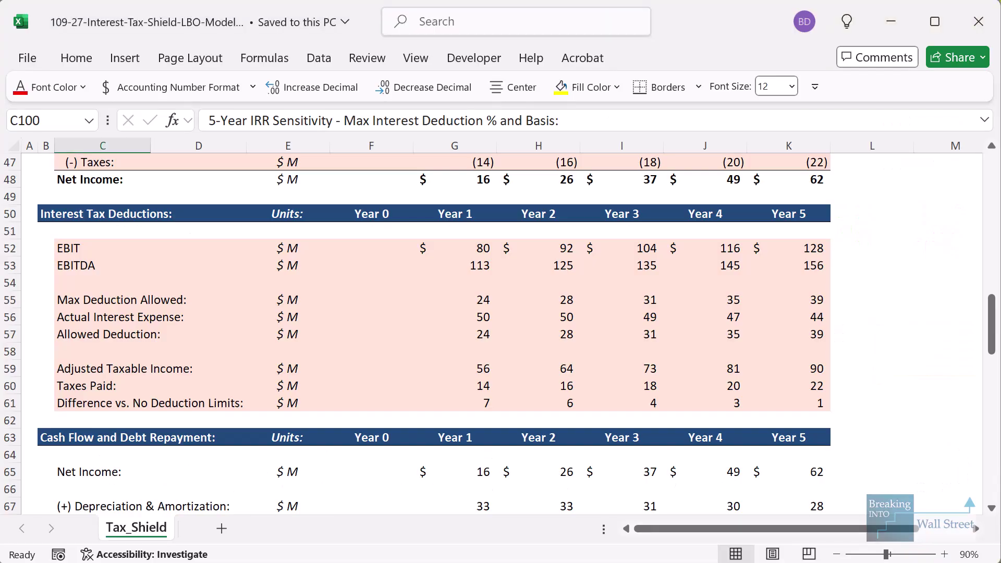
{"action": "scroll", "coordinate": [658, 405], "scroll_direction": "down", "scroll_amount": 3}
{"action": "scroll", "coordinate": [658, 405], "scroll_direction": "down", "scroll_amount": 10}
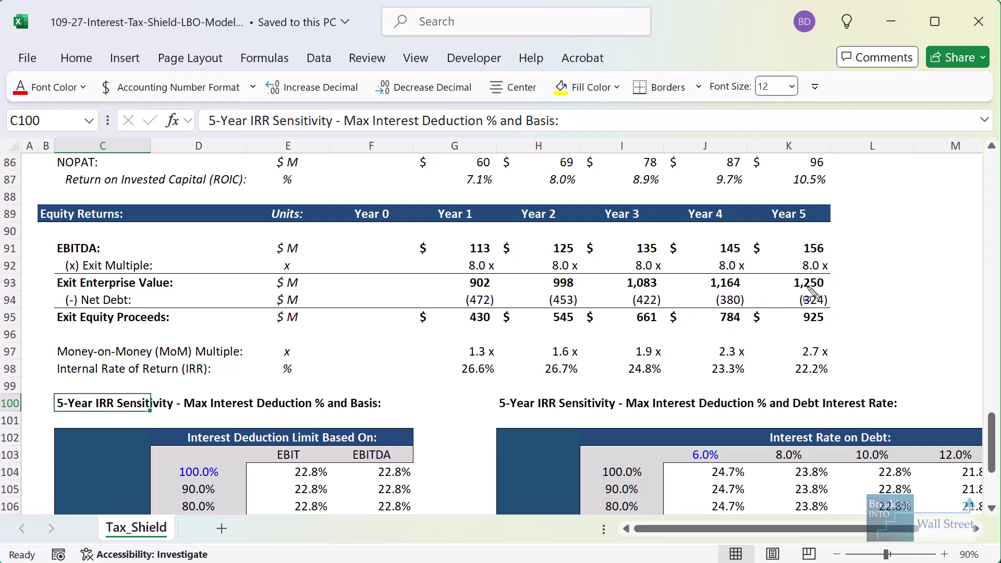
{"action": "left_click_drag", "start_coordinate": [780, 285], "coordinate": [839, 314]}
{"action": "scroll", "coordinate": [858, 339], "scroll_direction": "up", "scroll_amount": 20}
{"action": "left_click", "coordinate": [807, 332]}
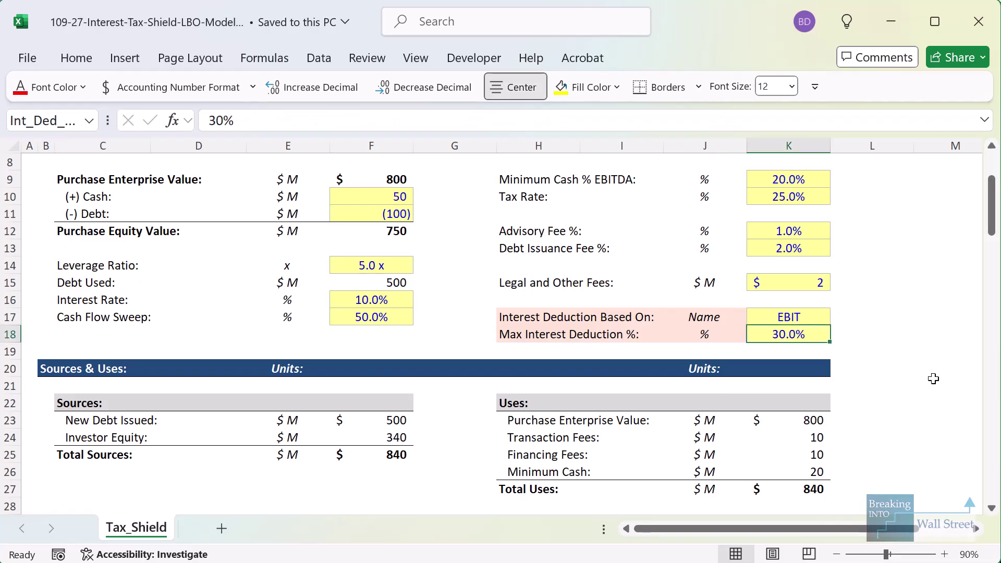
{"action": "type", "text": "100"}
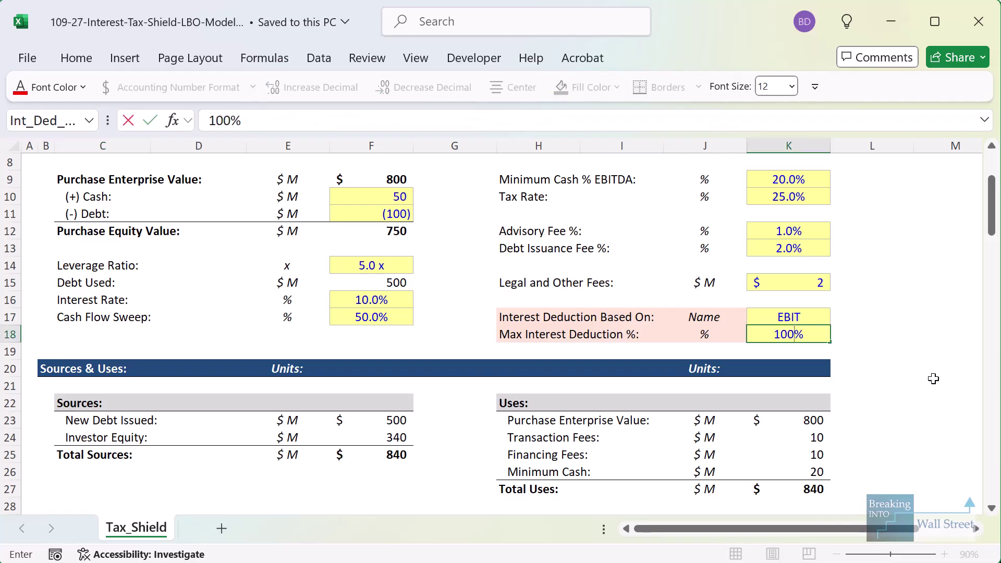
{"action": "key", "text": "Return"}
{"action": "scroll", "coordinate": [922, 391], "scroll_direction": "down", "scroll_amount": 15}
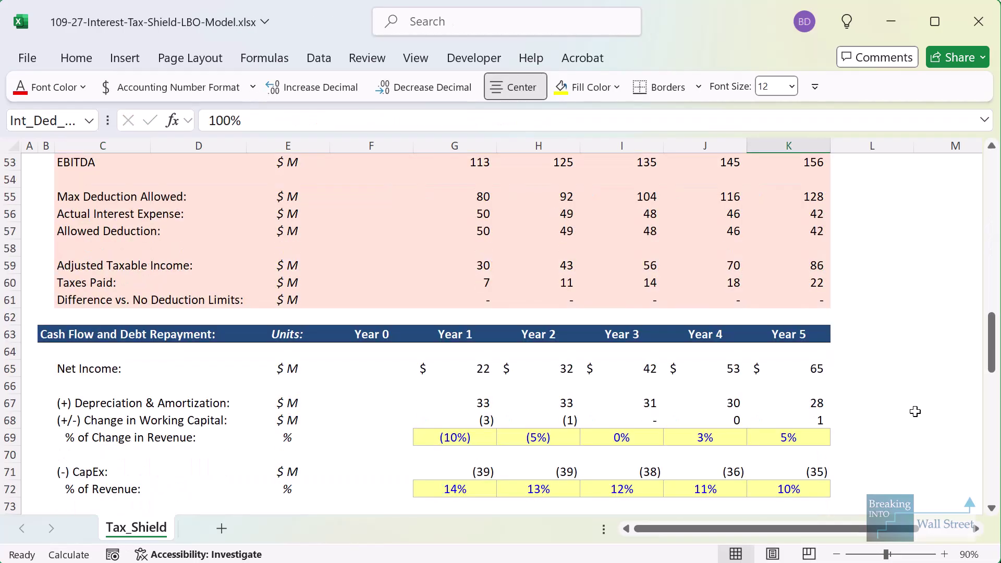
{"action": "scroll", "coordinate": [915, 412], "scroll_direction": "down", "scroll_amount": 10}
{"action": "left_click_drag", "start_coordinate": [773, 338], "coordinate": [869, 359]}
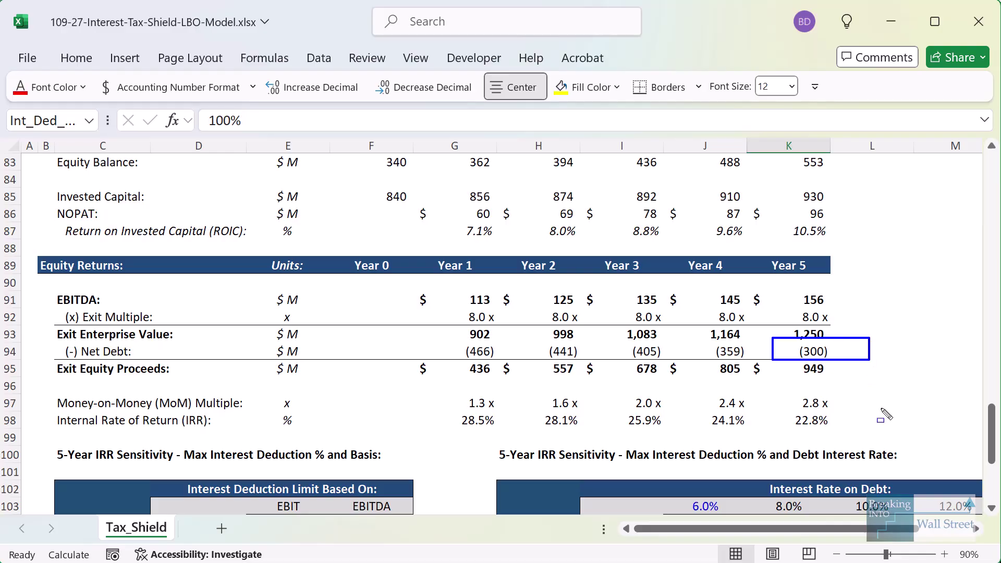
{"action": "left_click_drag", "start_coordinate": [766, 290], "coordinate": [841, 342]}
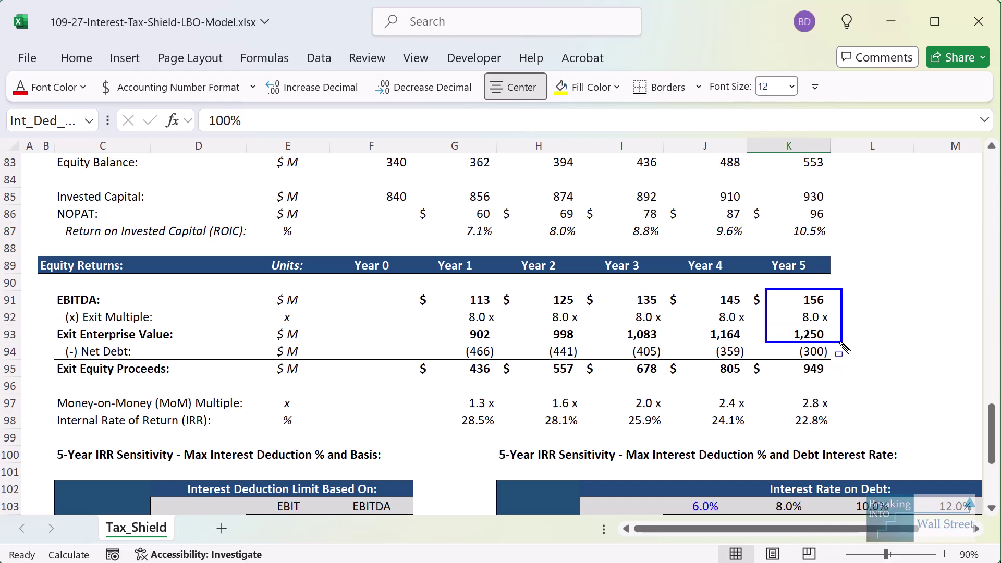
{"action": "left_click_drag", "start_coordinate": [766, 342], "coordinate": [856, 366]}
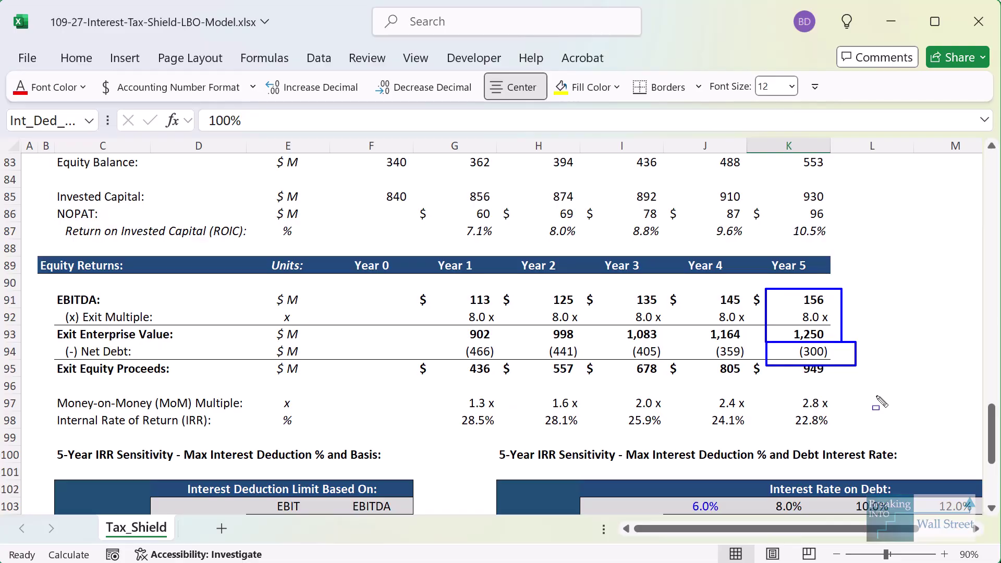
{"action": "key", "text": "Escape"}
{"action": "key", "text": "ctrl+z"}
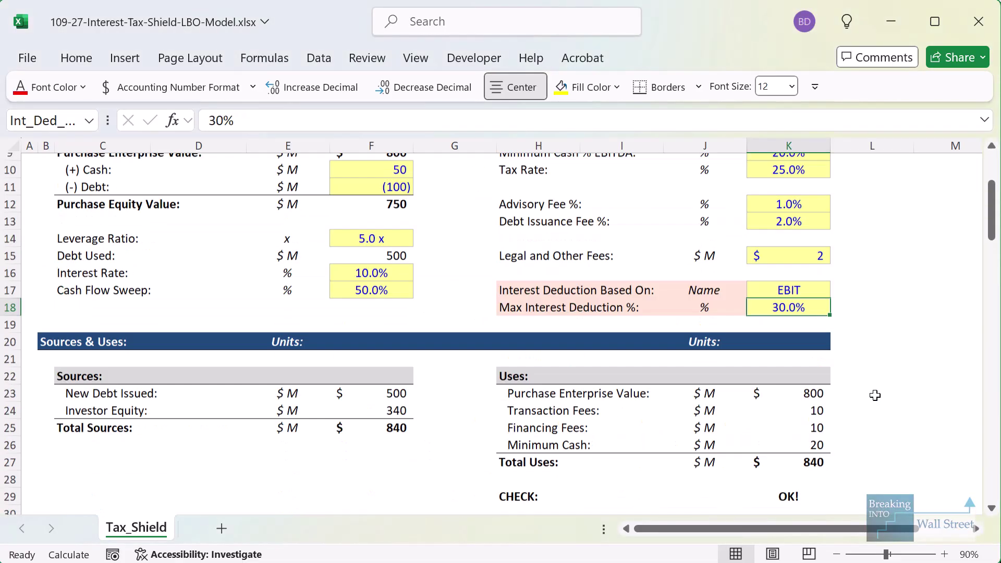
{"action": "scroll", "coordinate": [875, 396], "scroll_direction": "down", "scroll_amount": 20}
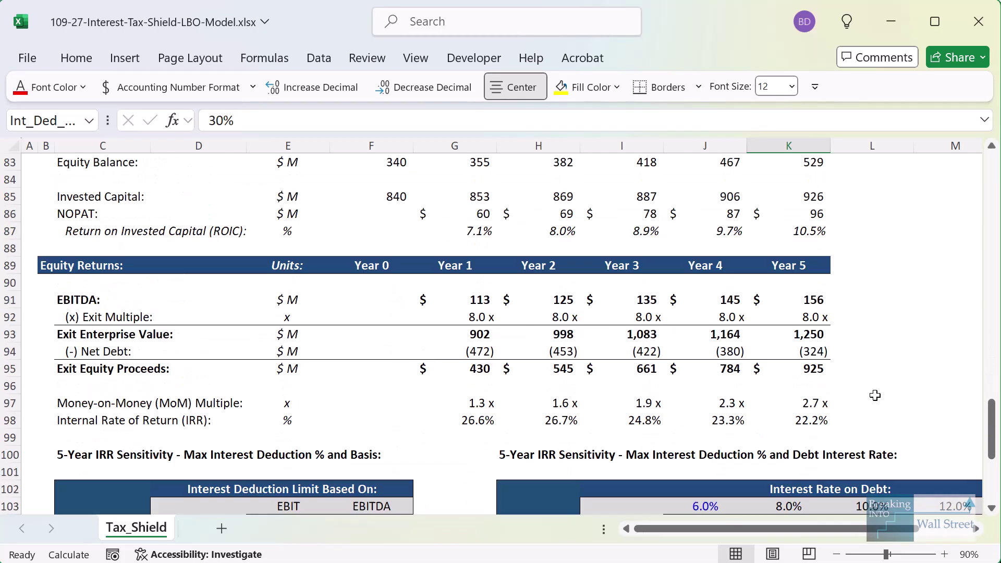
{"action": "left_click", "coordinate": [809, 351]}
{"action": "key", "text": "ctrl+2"}
{"action": "mouse_move", "coordinate": [750, 284]}
{"action": "left_mouse_down"}
{"action": "mouse_move", "coordinate": [854, 334]}
{"action": "mouse_move", "coordinate": [869, 355]}
{"action": "left_mouse_up"}
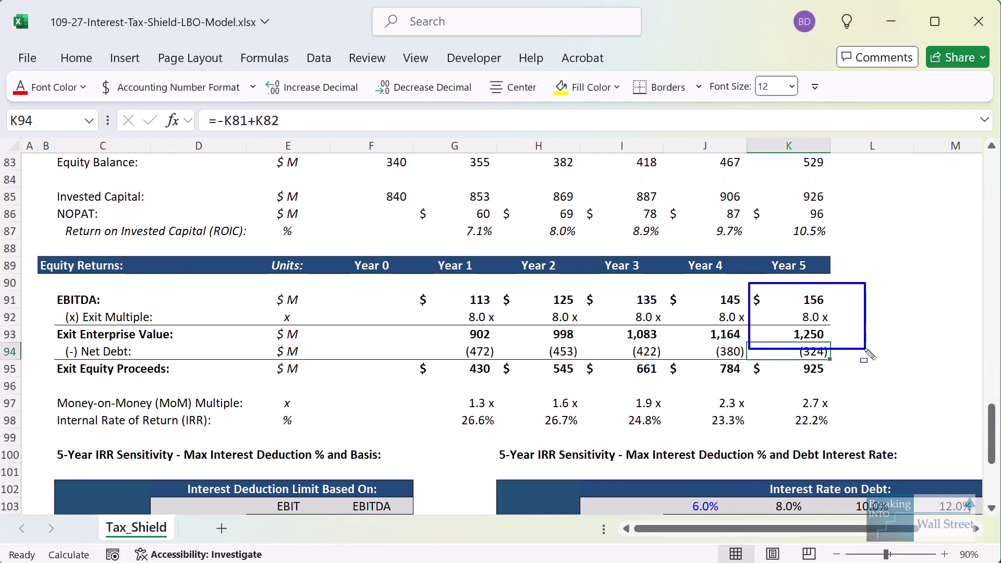